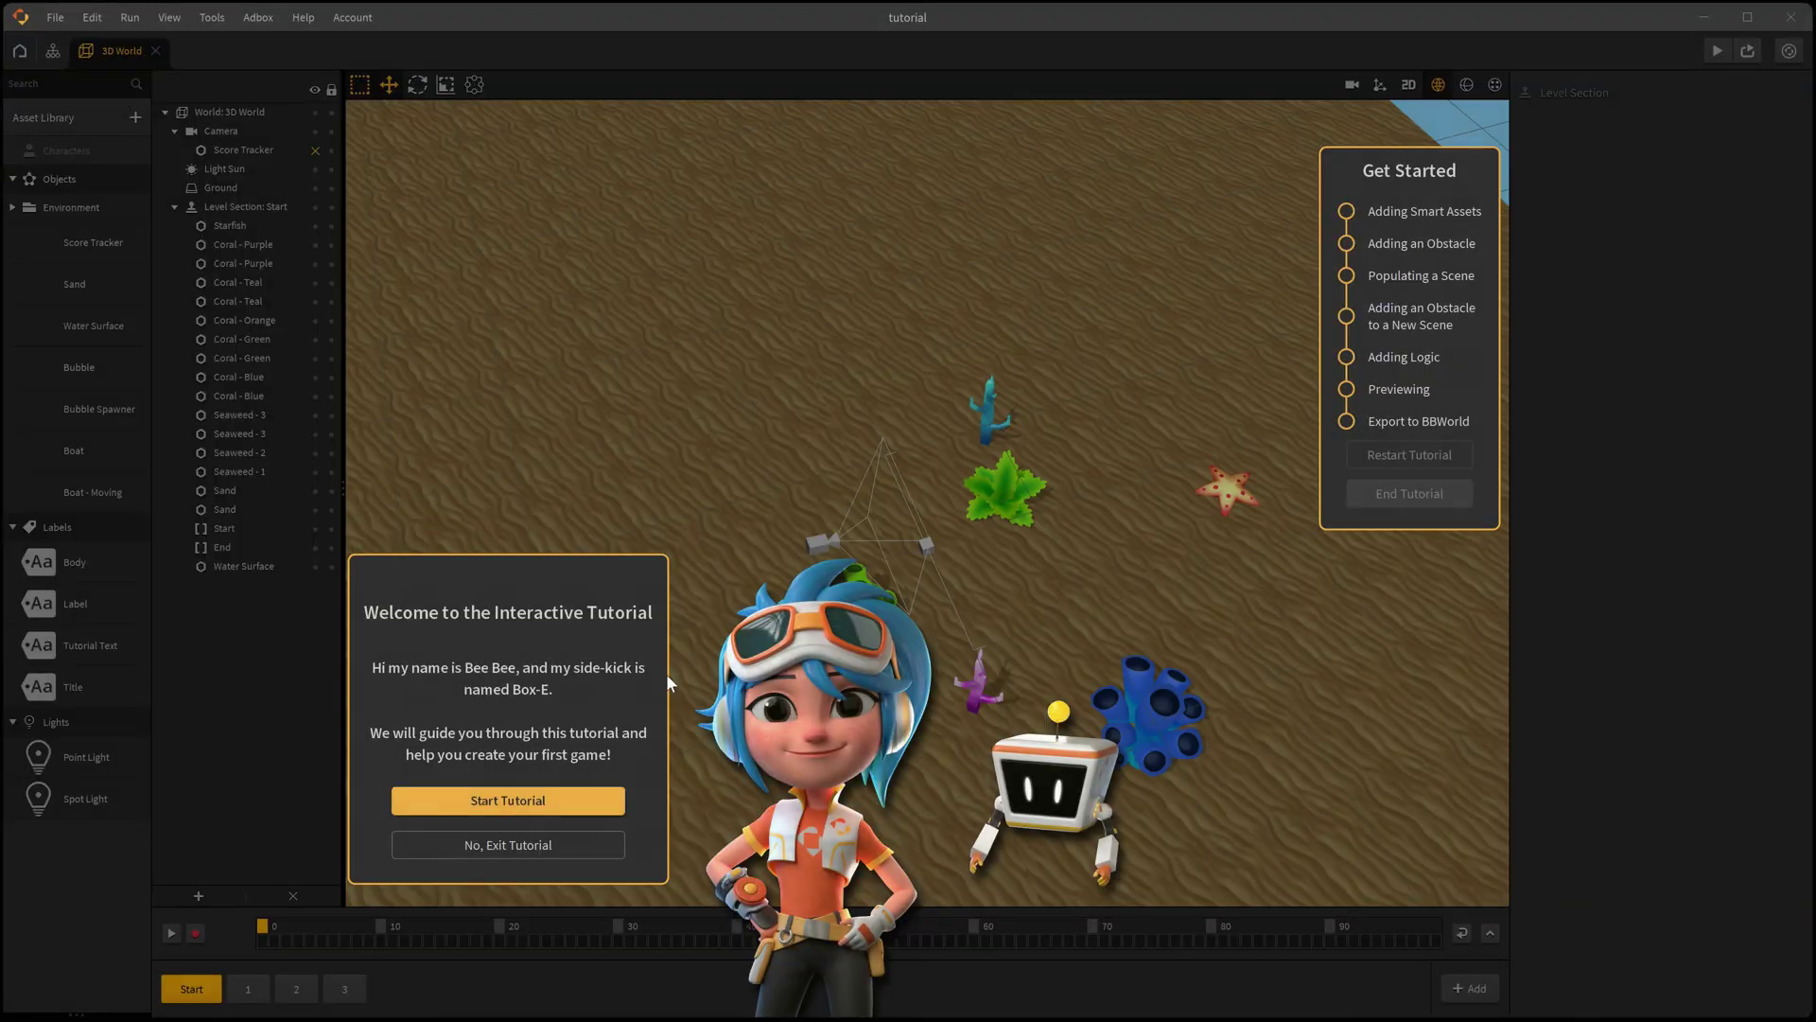
# Step: Start the interactive tutorial and add the Submarine smart asset and the Mine asset
pyautogui.click(563, 801)
pyautogui.click(570, 850)
pyautogui.click(321, 85)
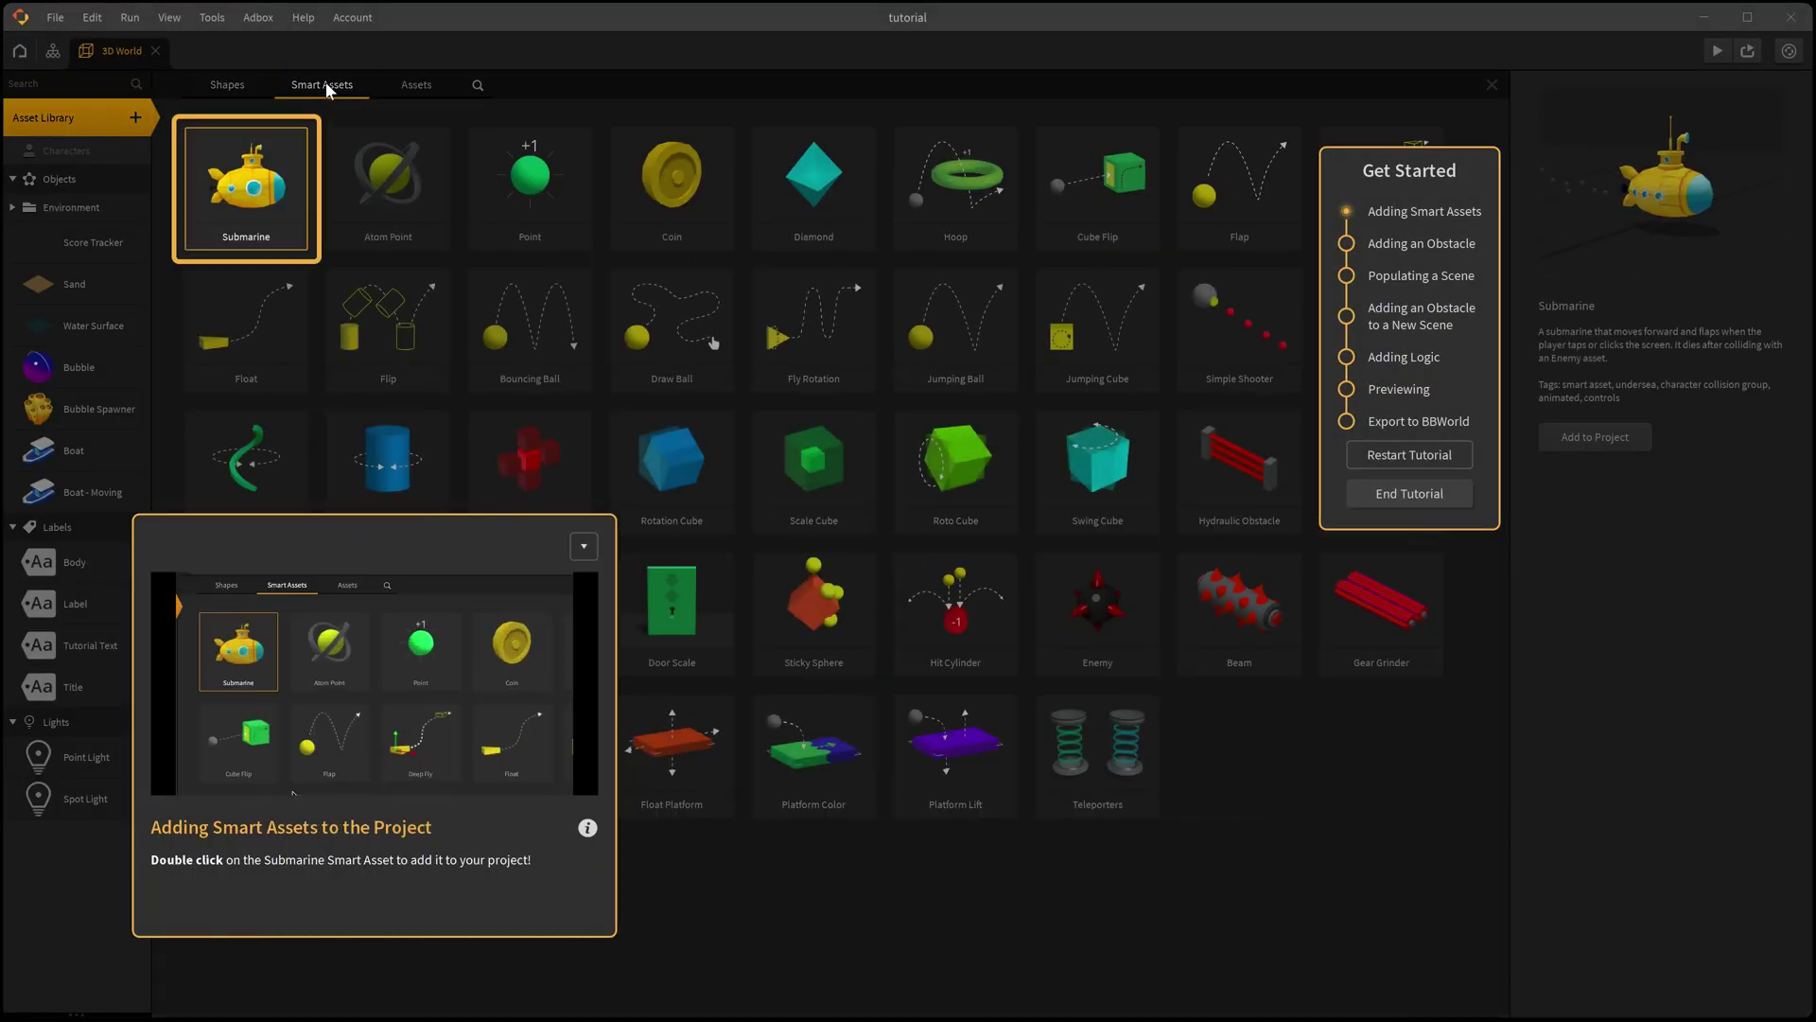
pyautogui.doubleClick(246, 184)
pyautogui.click(416, 84)
pyautogui.doubleClick(232, 174)
pyautogui.click(99, 109)
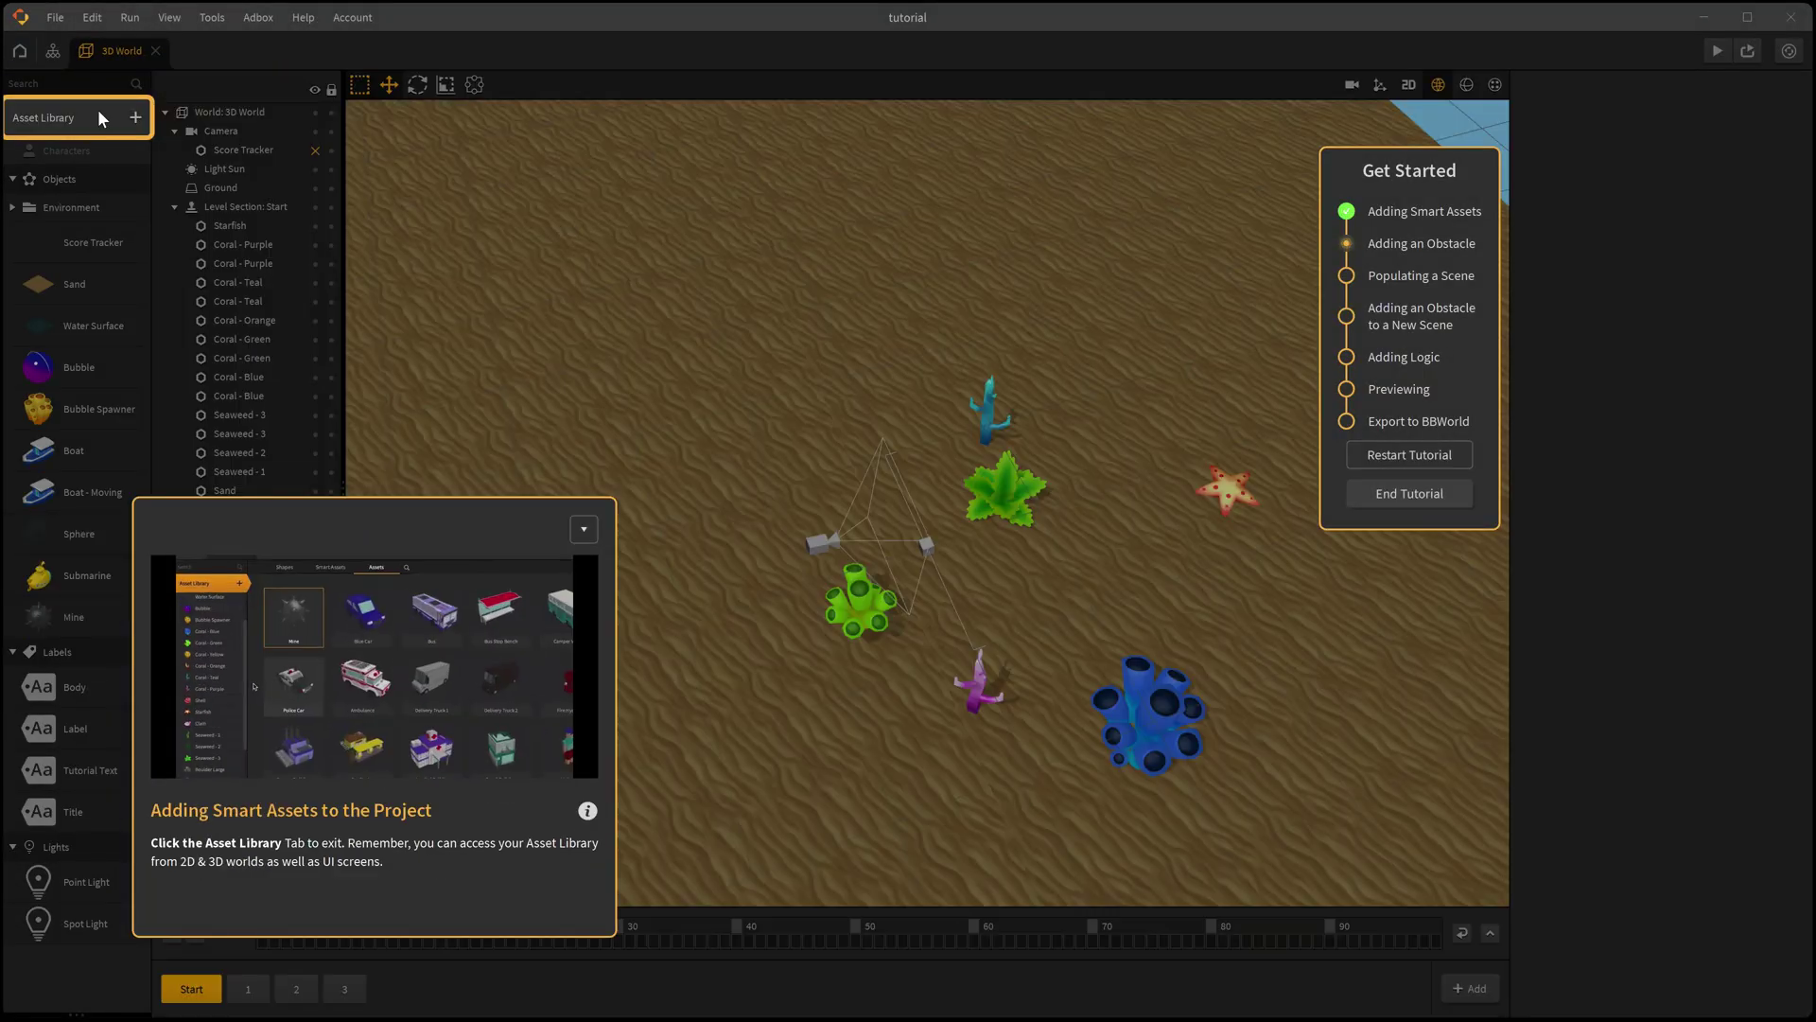
# Step: Place the Mine into level section 3 and give it the Wave brainbox
pyautogui.moveTo(38, 575); pyautogui.dragTo(56, 150)
pyautogui.click(344, 988)
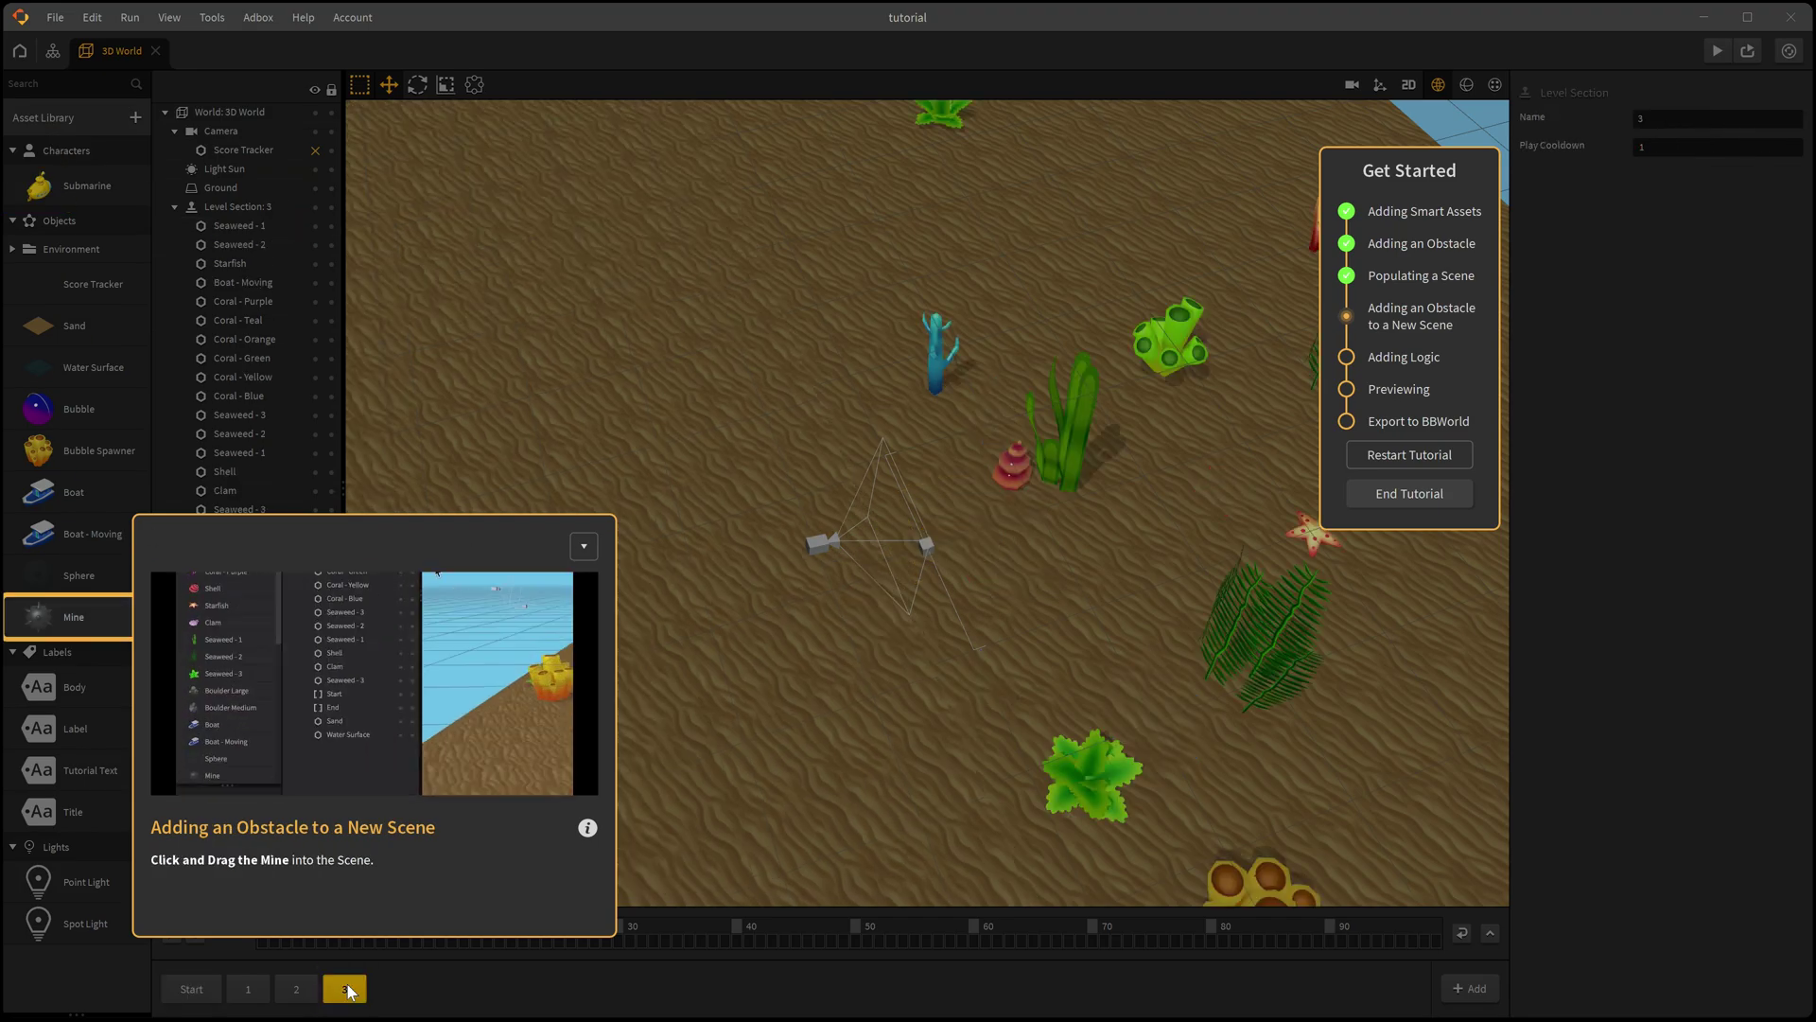
pyautogui.moveTo(38, 617); pyautogui.dragTo(932, 551)
pyautogui.click(1622, 989)
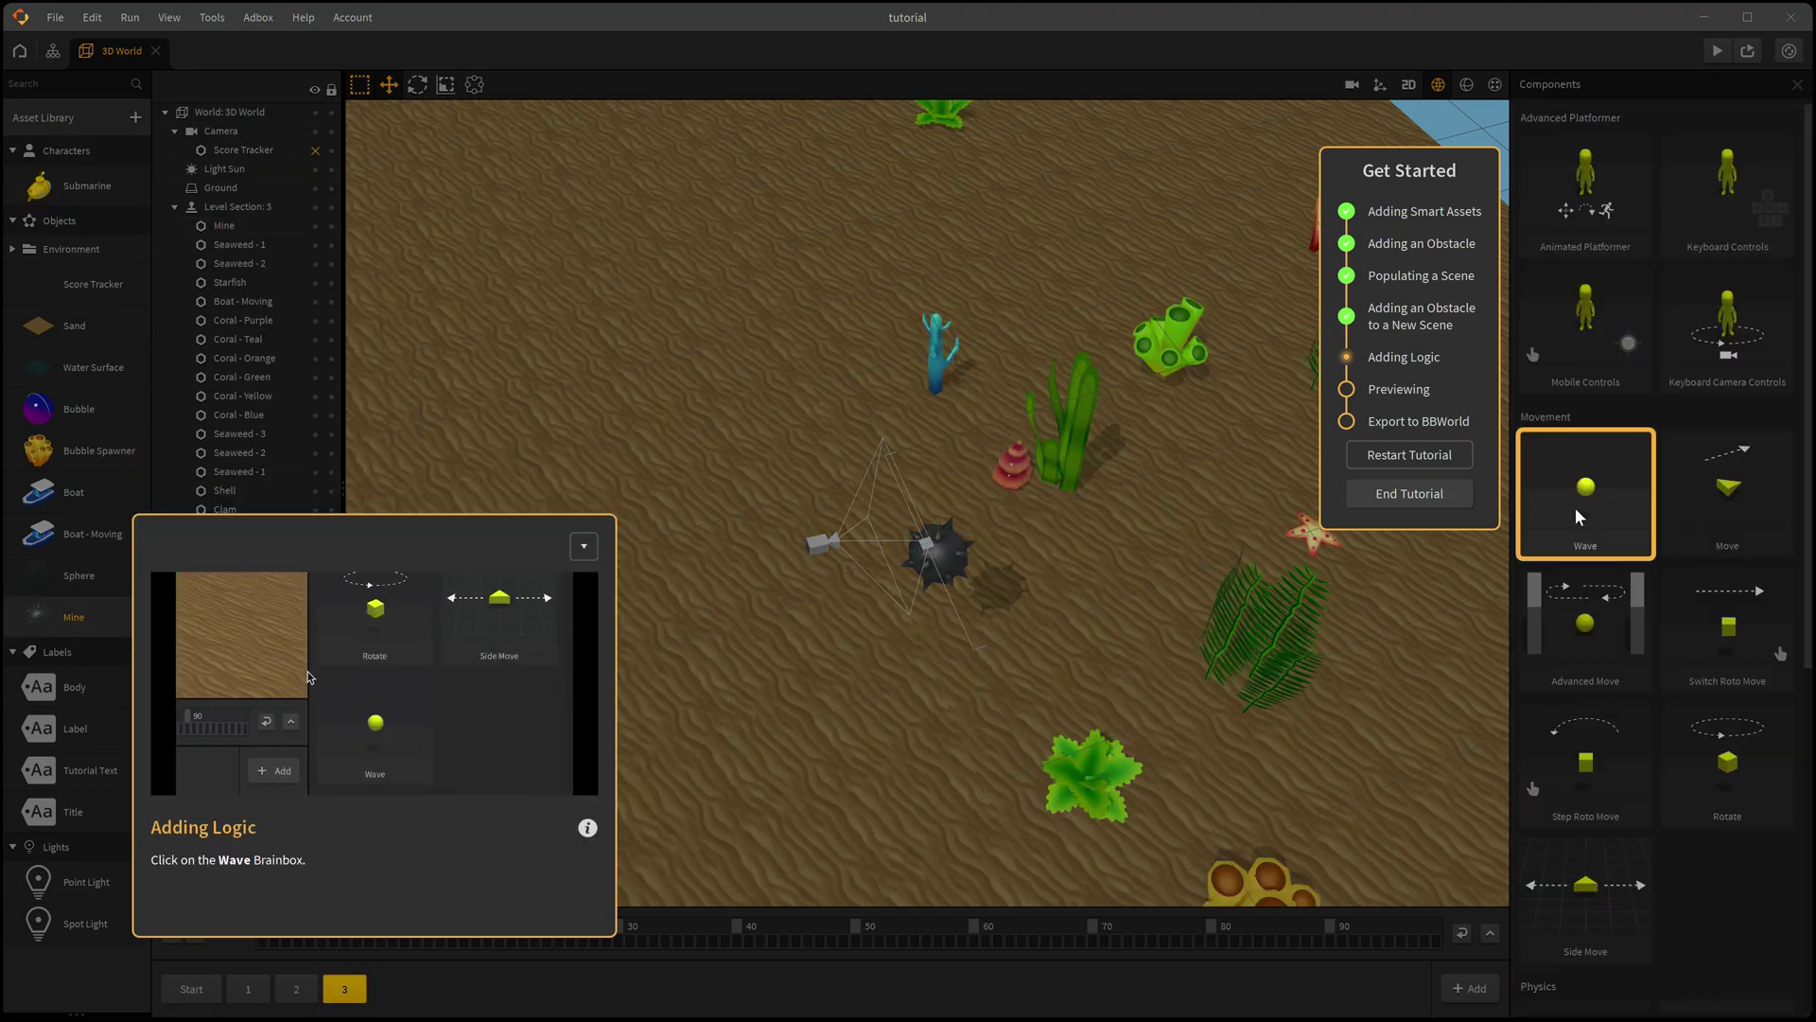
pyautogui.click(1575, 507)
# Step: Preview the game, skip the Buildbox World export, finish the tutorial and view the scene flow graph
pyautogui.click(1716, 50)
pyautogui.click(908, 710)
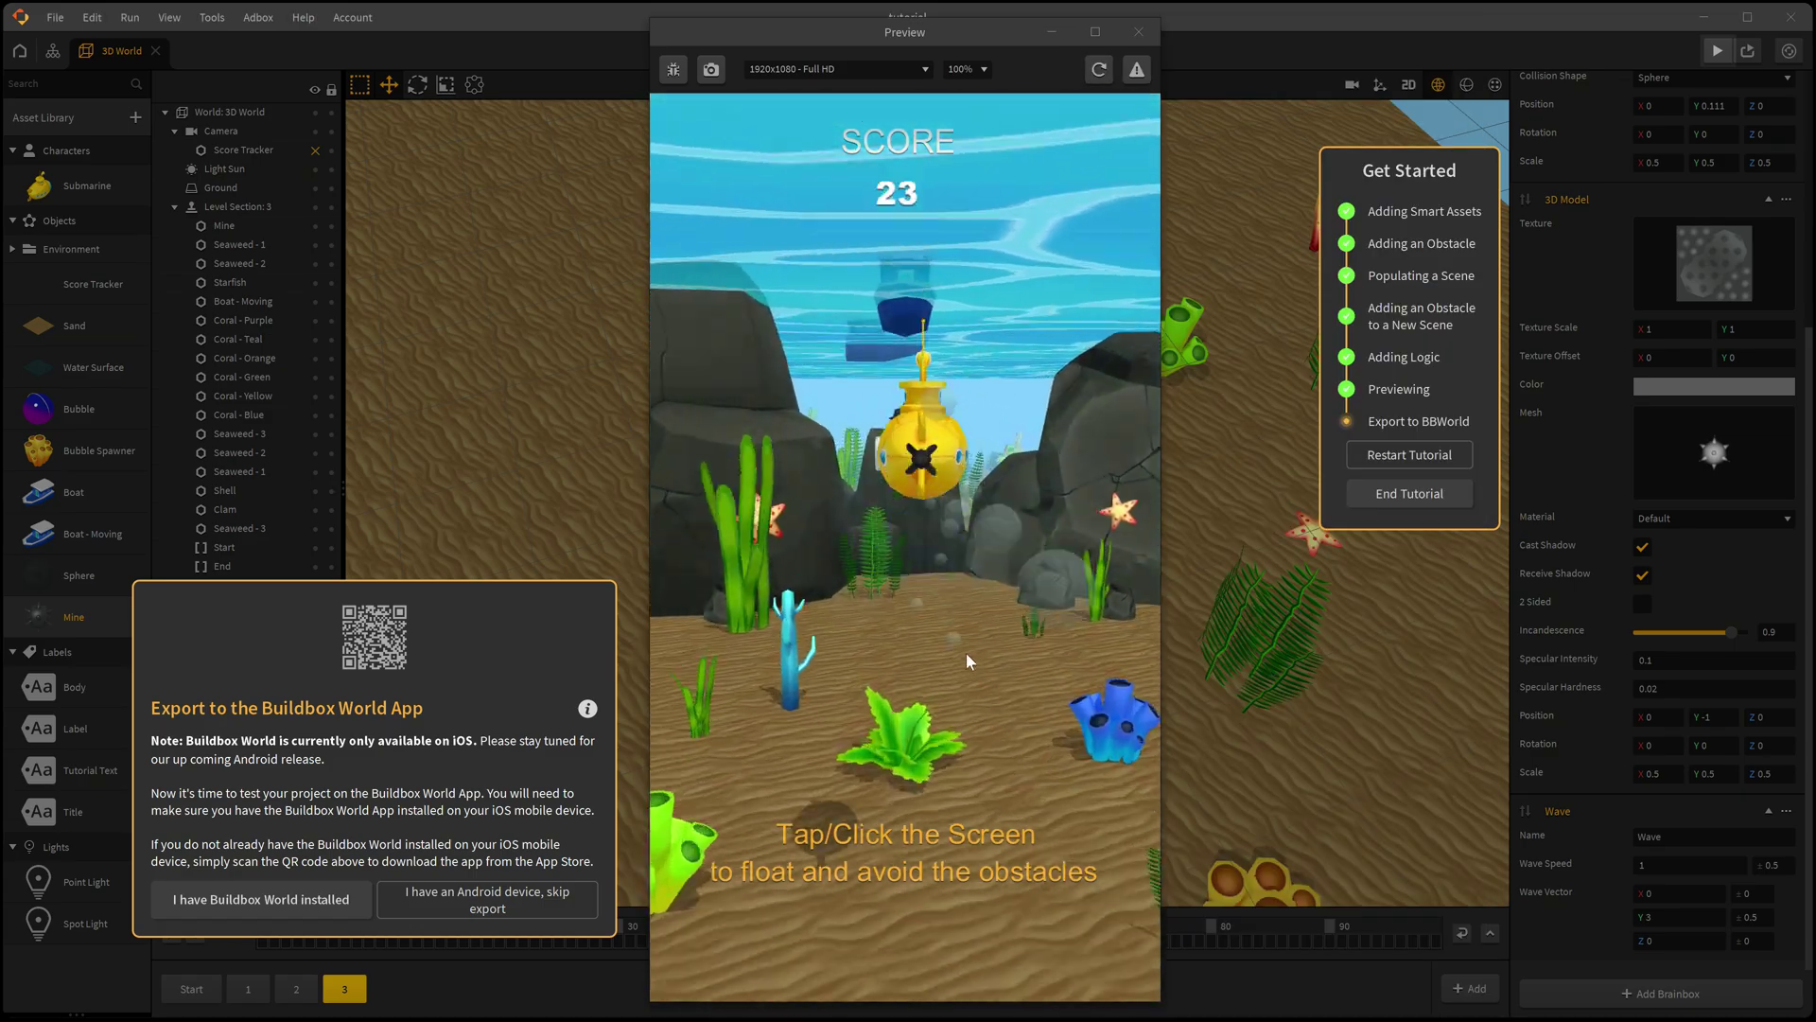
pyautogui.click(514, 895)
pyautogui.click(866, 696)
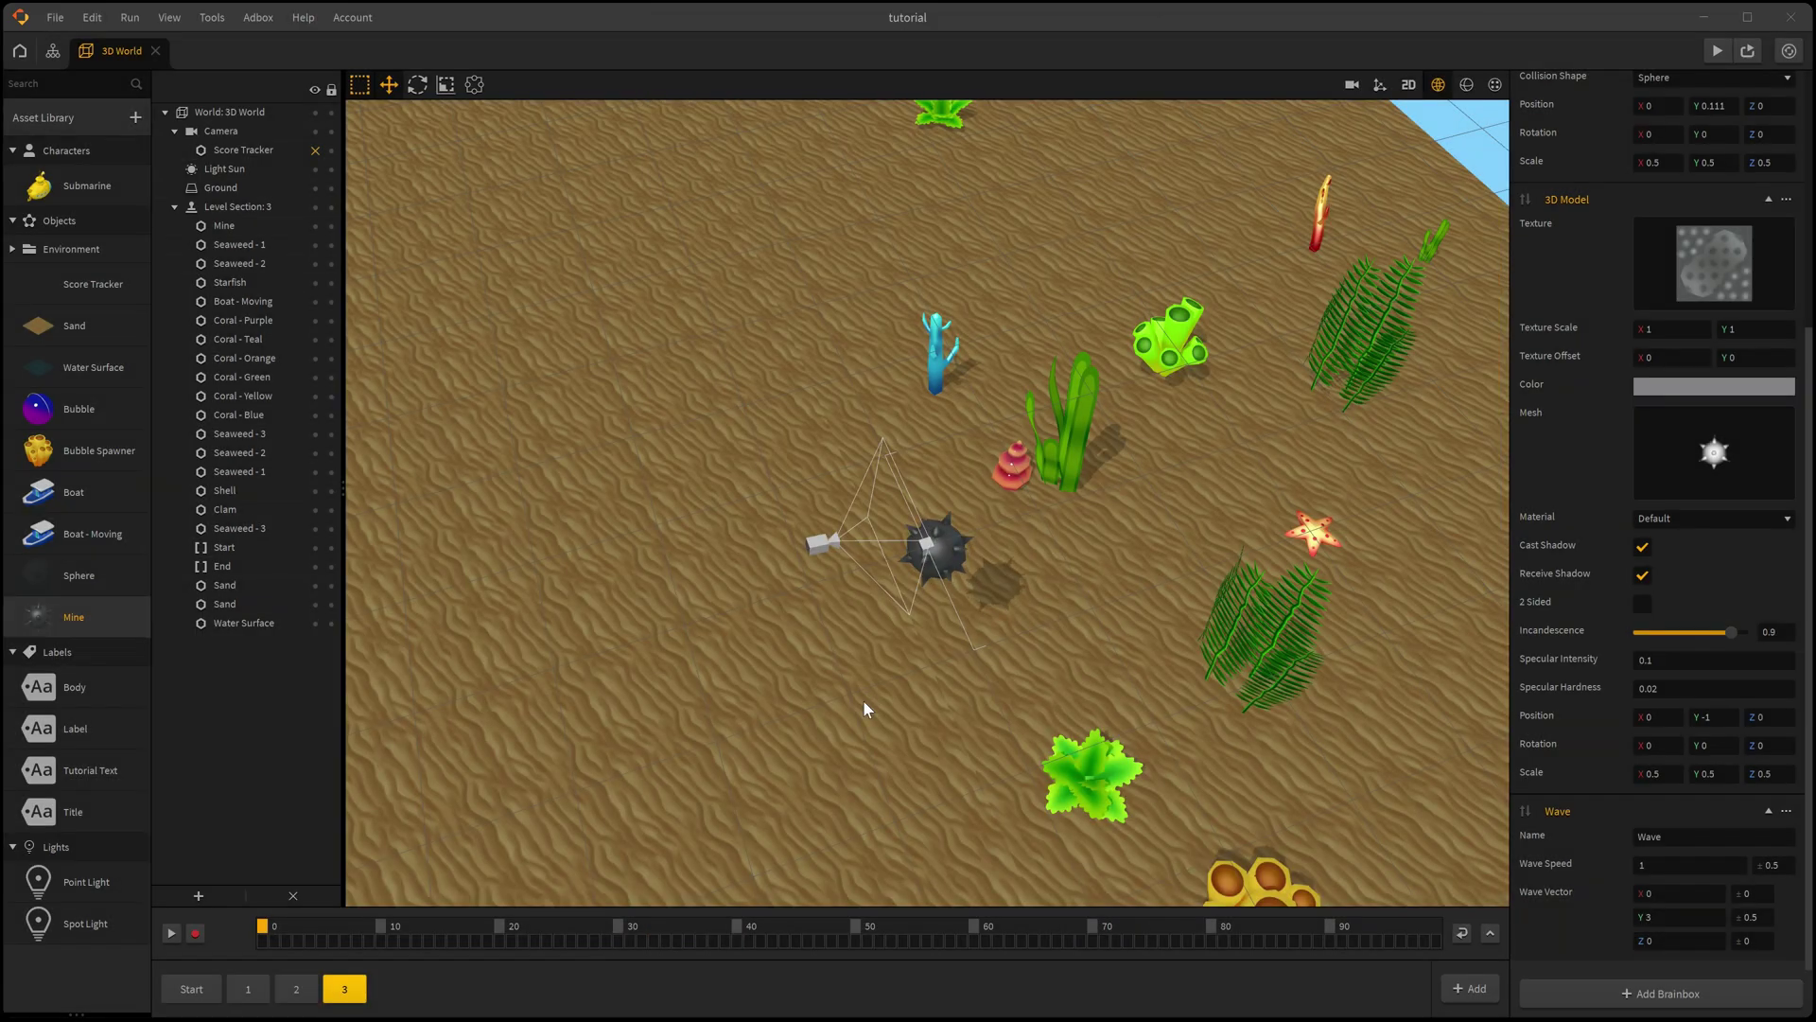
pyautogui.click(55, 50)
pyautogui.scroll(4, 1026, 415)
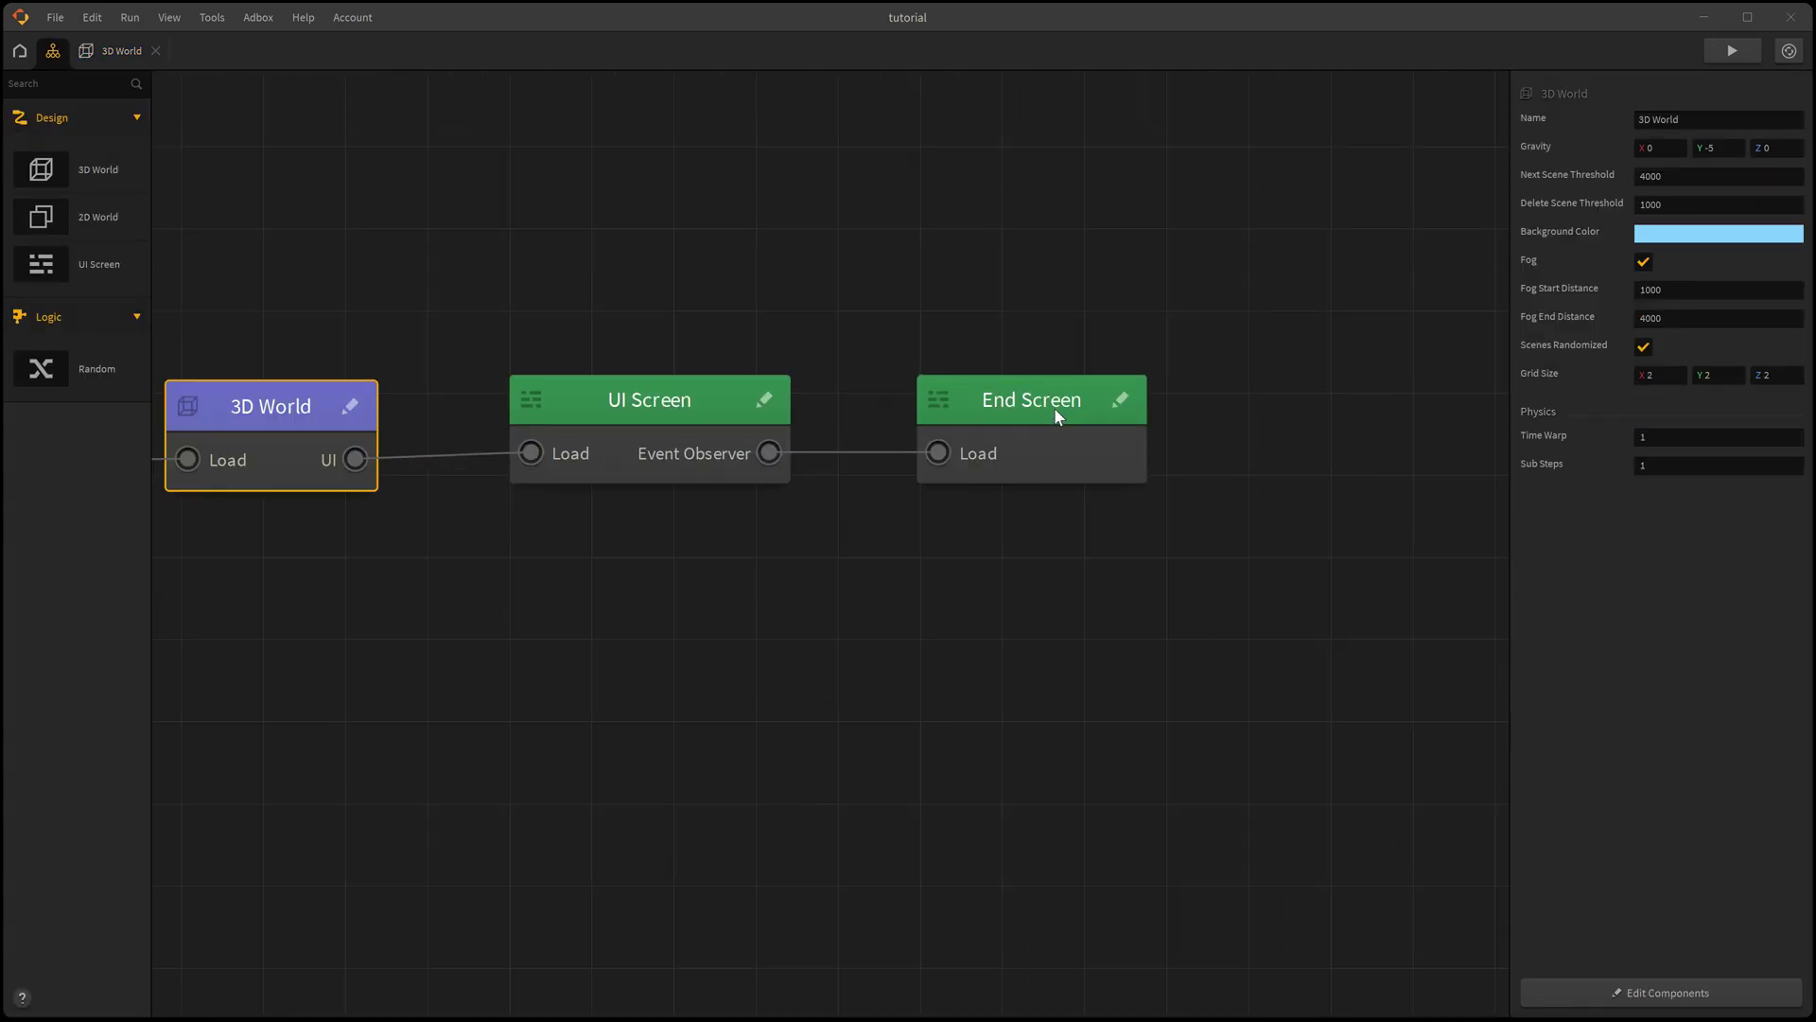
# Step: On the End Screen, duplicate the TRY AGAIN button with its label and move the copy below
pyautogui.doubleClick(1063, 405)
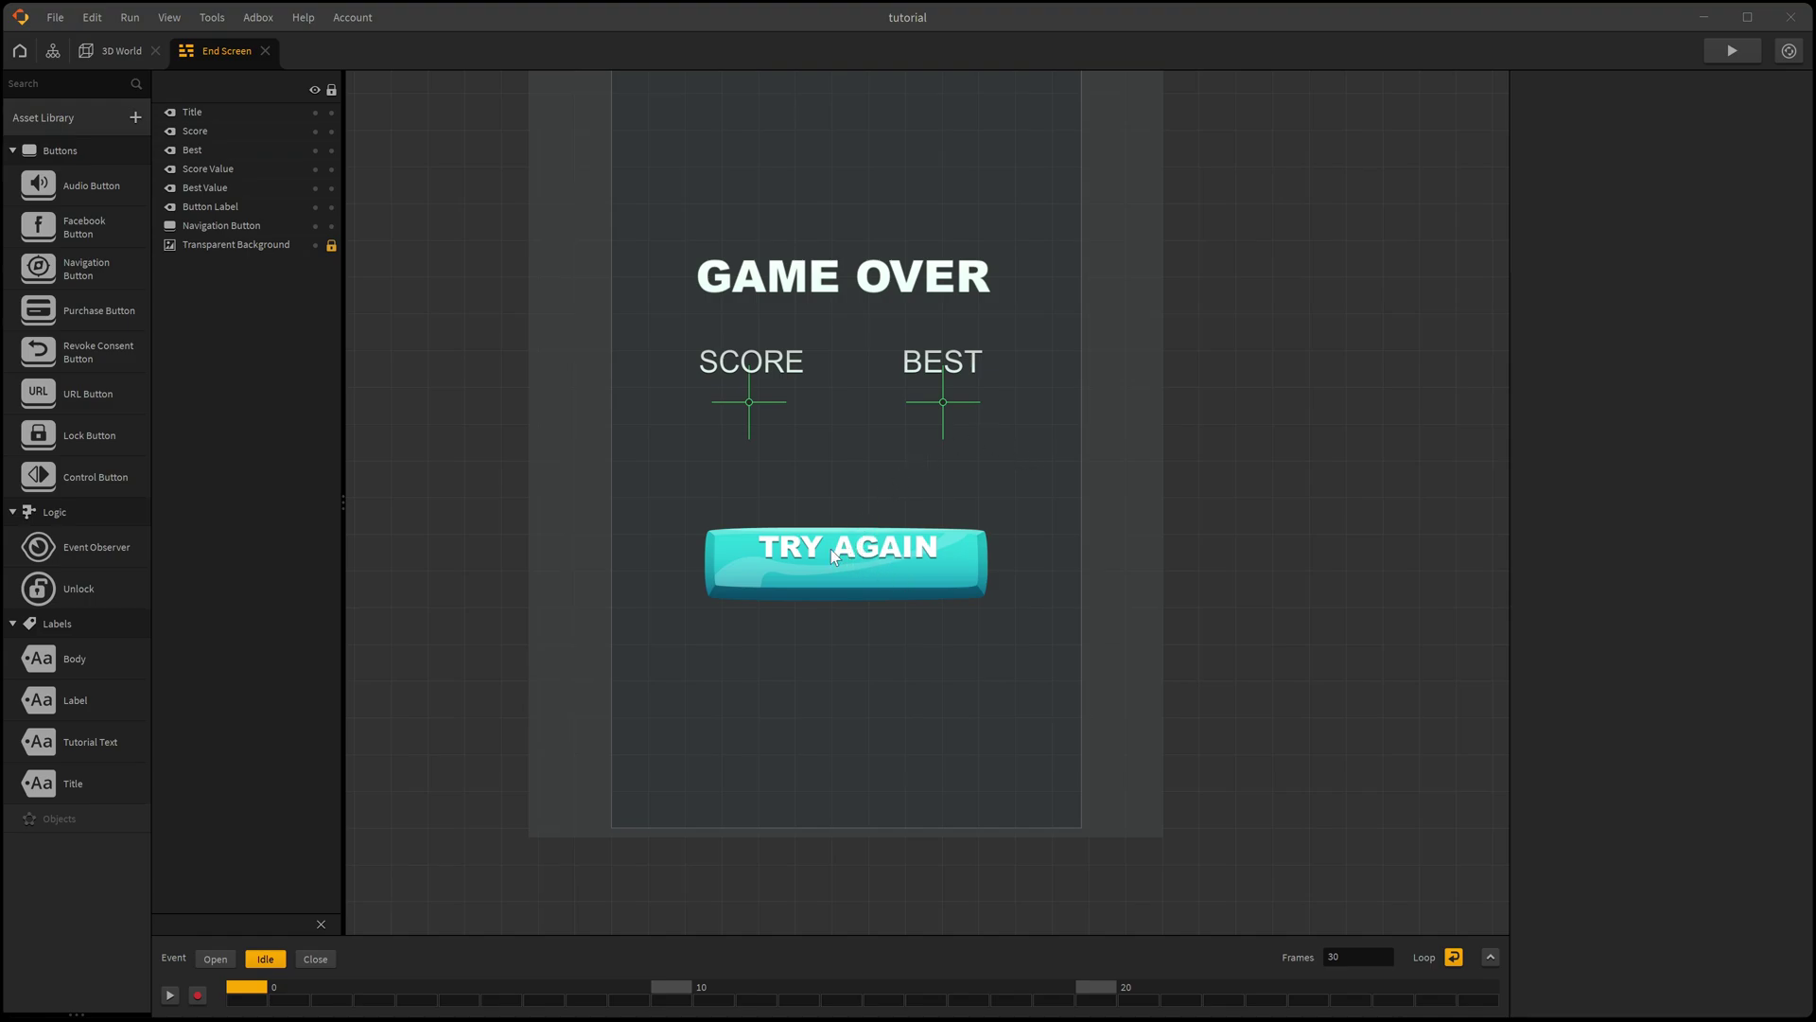
pyautogui.click(804, 548)
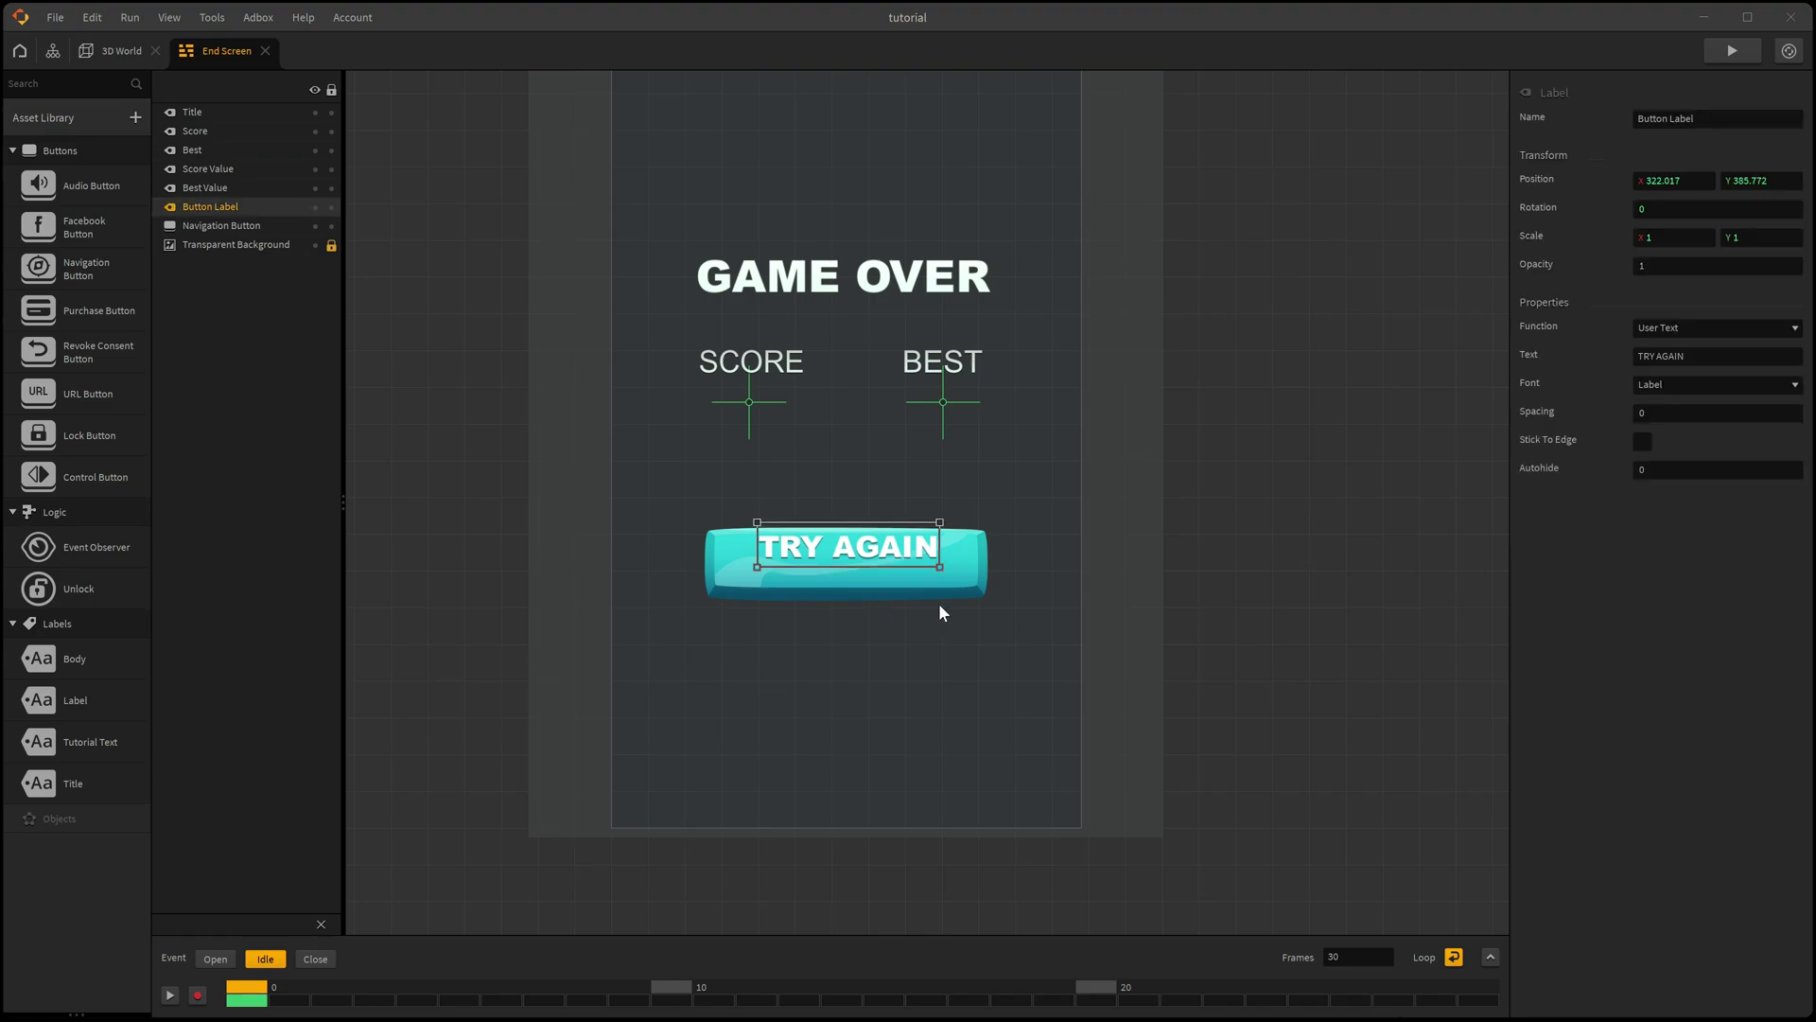
pyautogui.keyDown('shift'); pyautogui.click(971, 571); pyautogui.keyUp('shift')
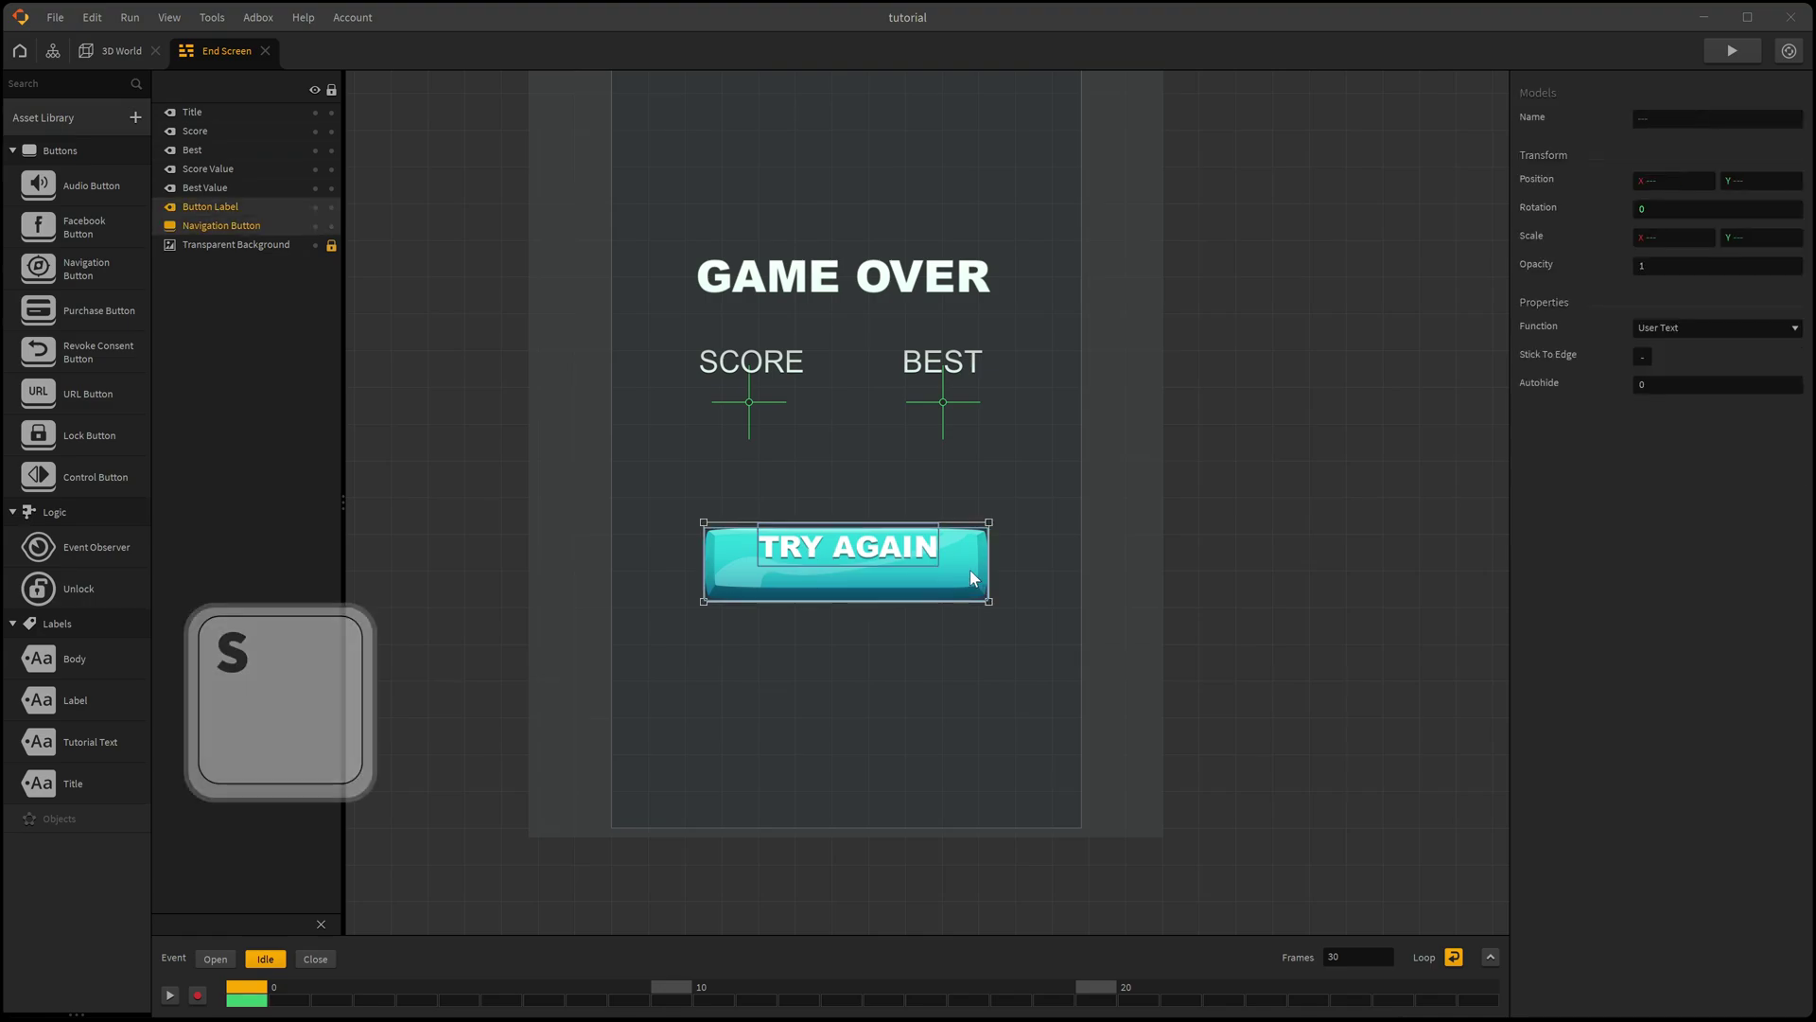
pyautogui.press('s')
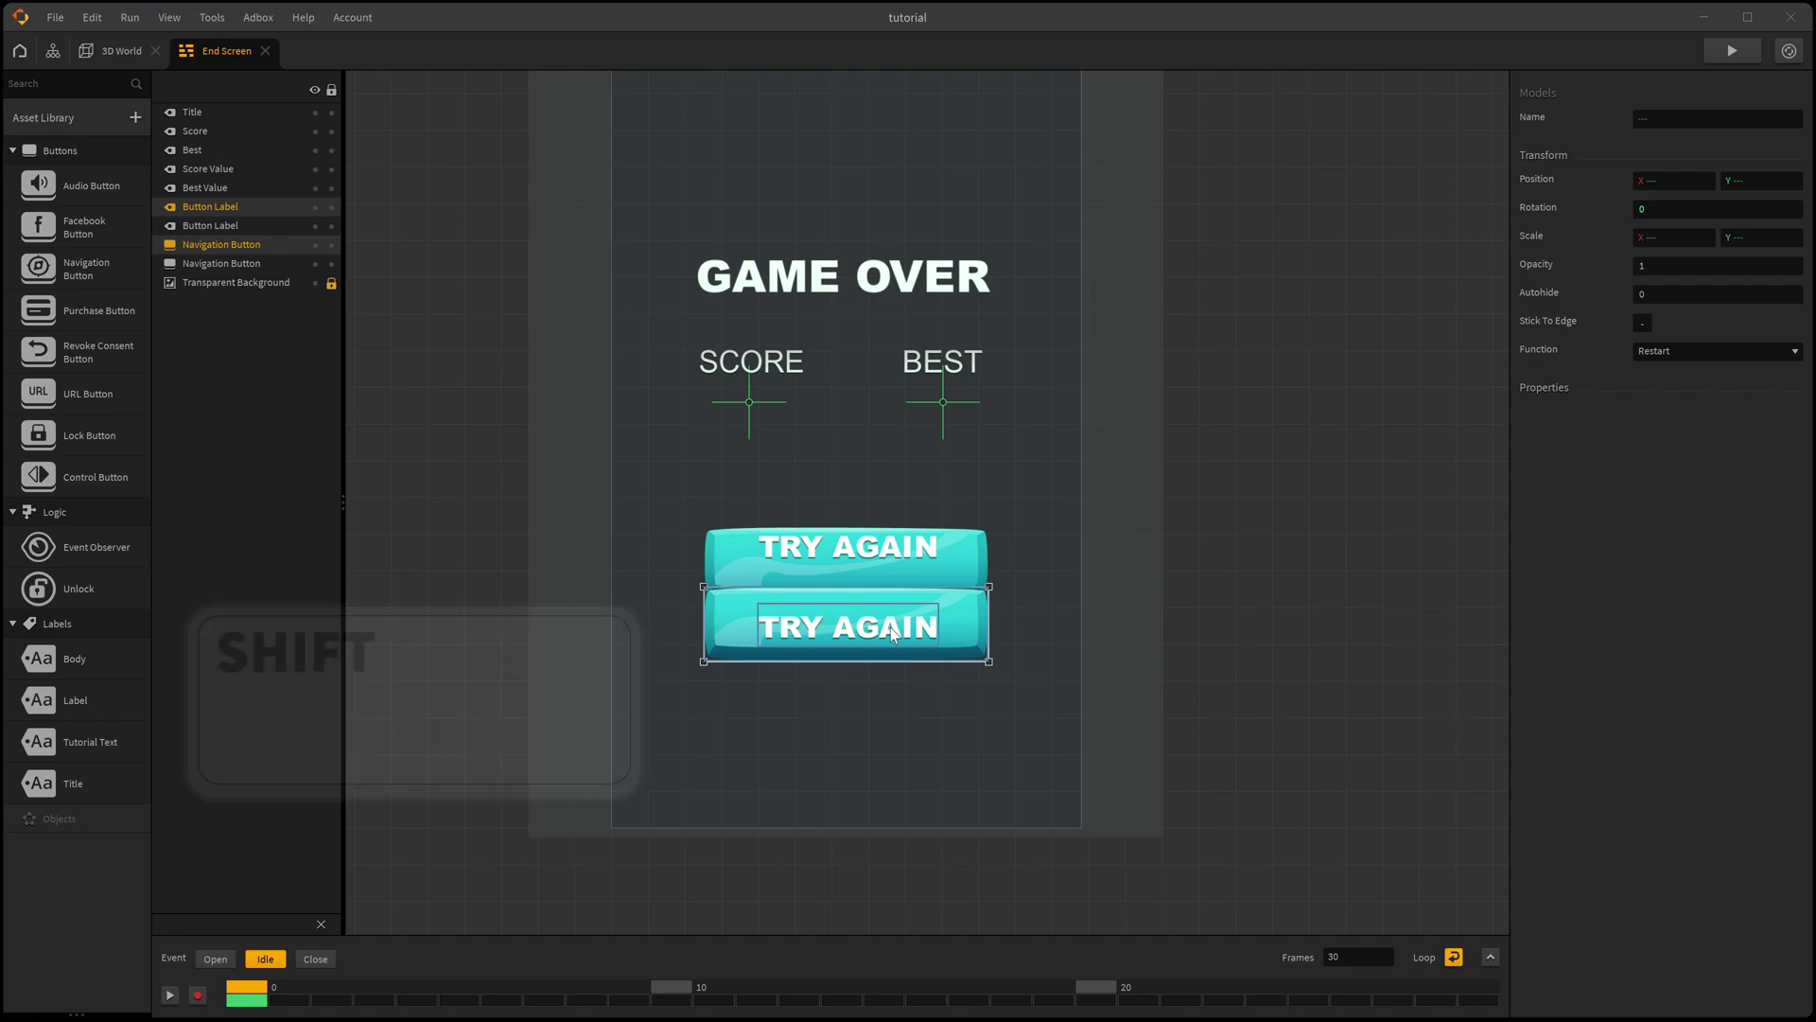
pyautogui.keyDown('shift'); pyautogui.moveTo(889, 628); pyautogui.dragTo(891, 660); pyautogui.keyUp('shift')
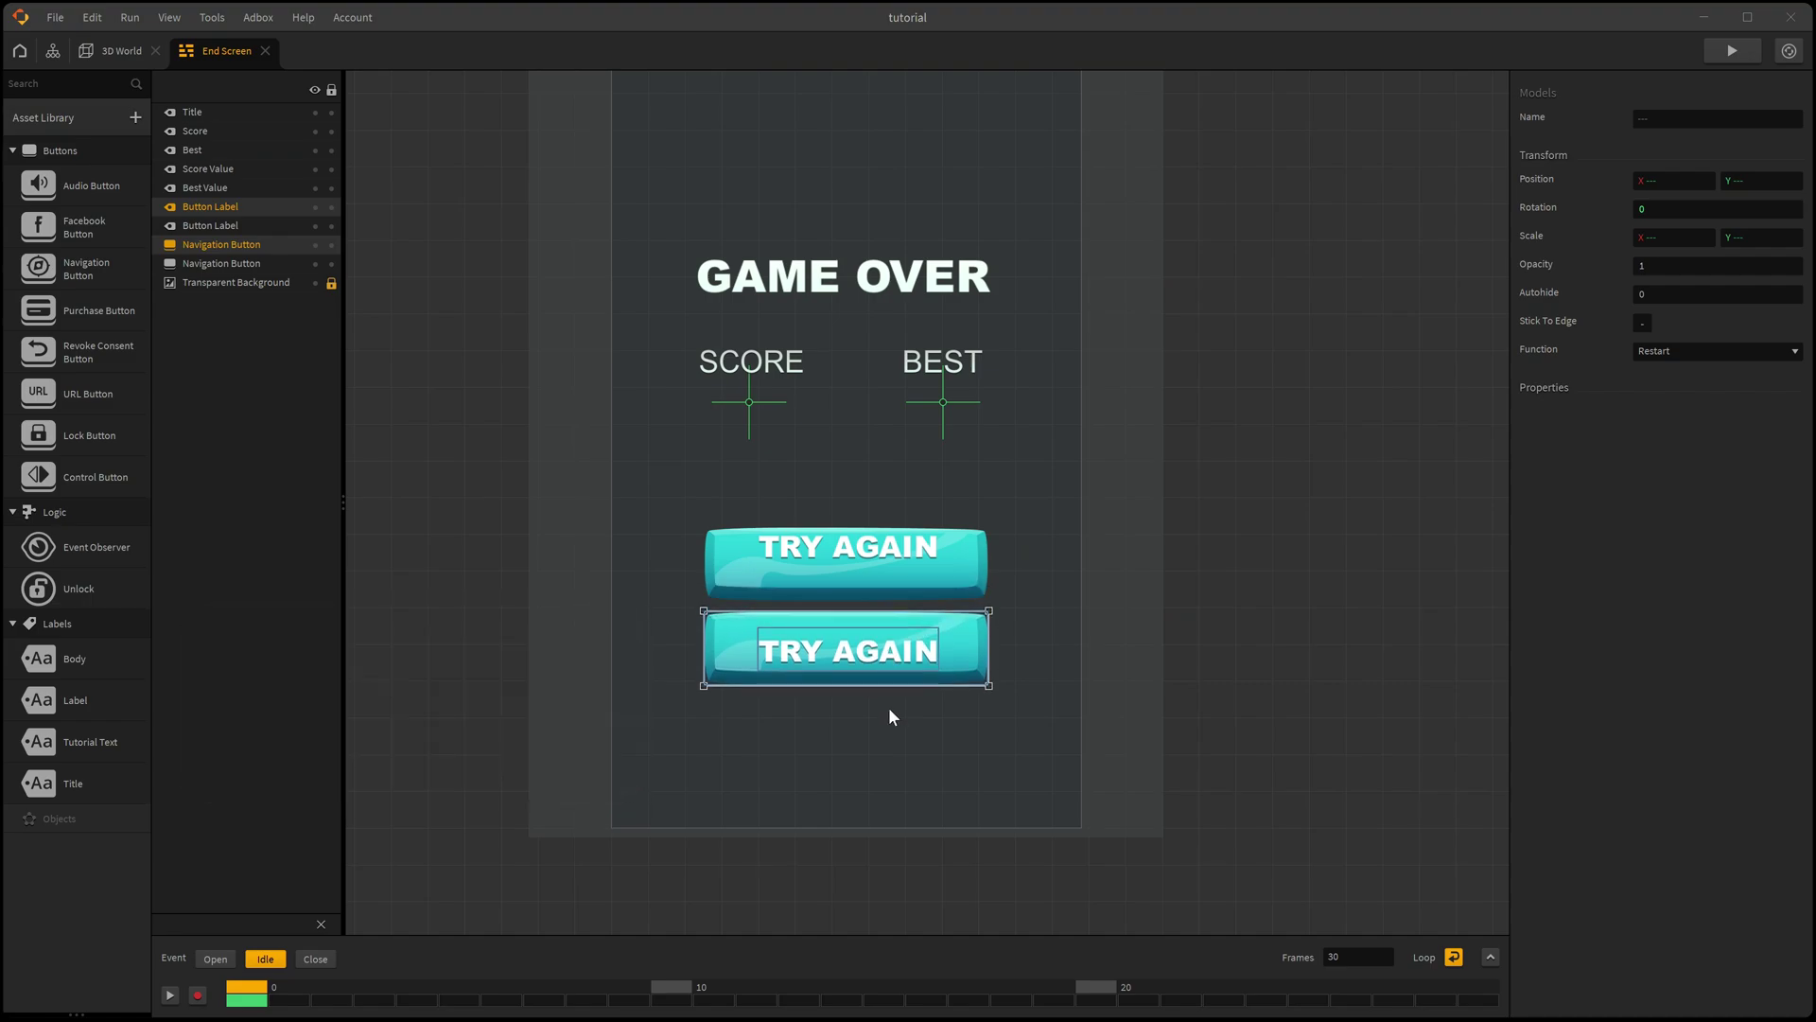
# Step: Duplicate the copied TRY AGAIN label and set the second button's function to Custom
pyautogui.click(881, 651)
pyautogui.press('s')
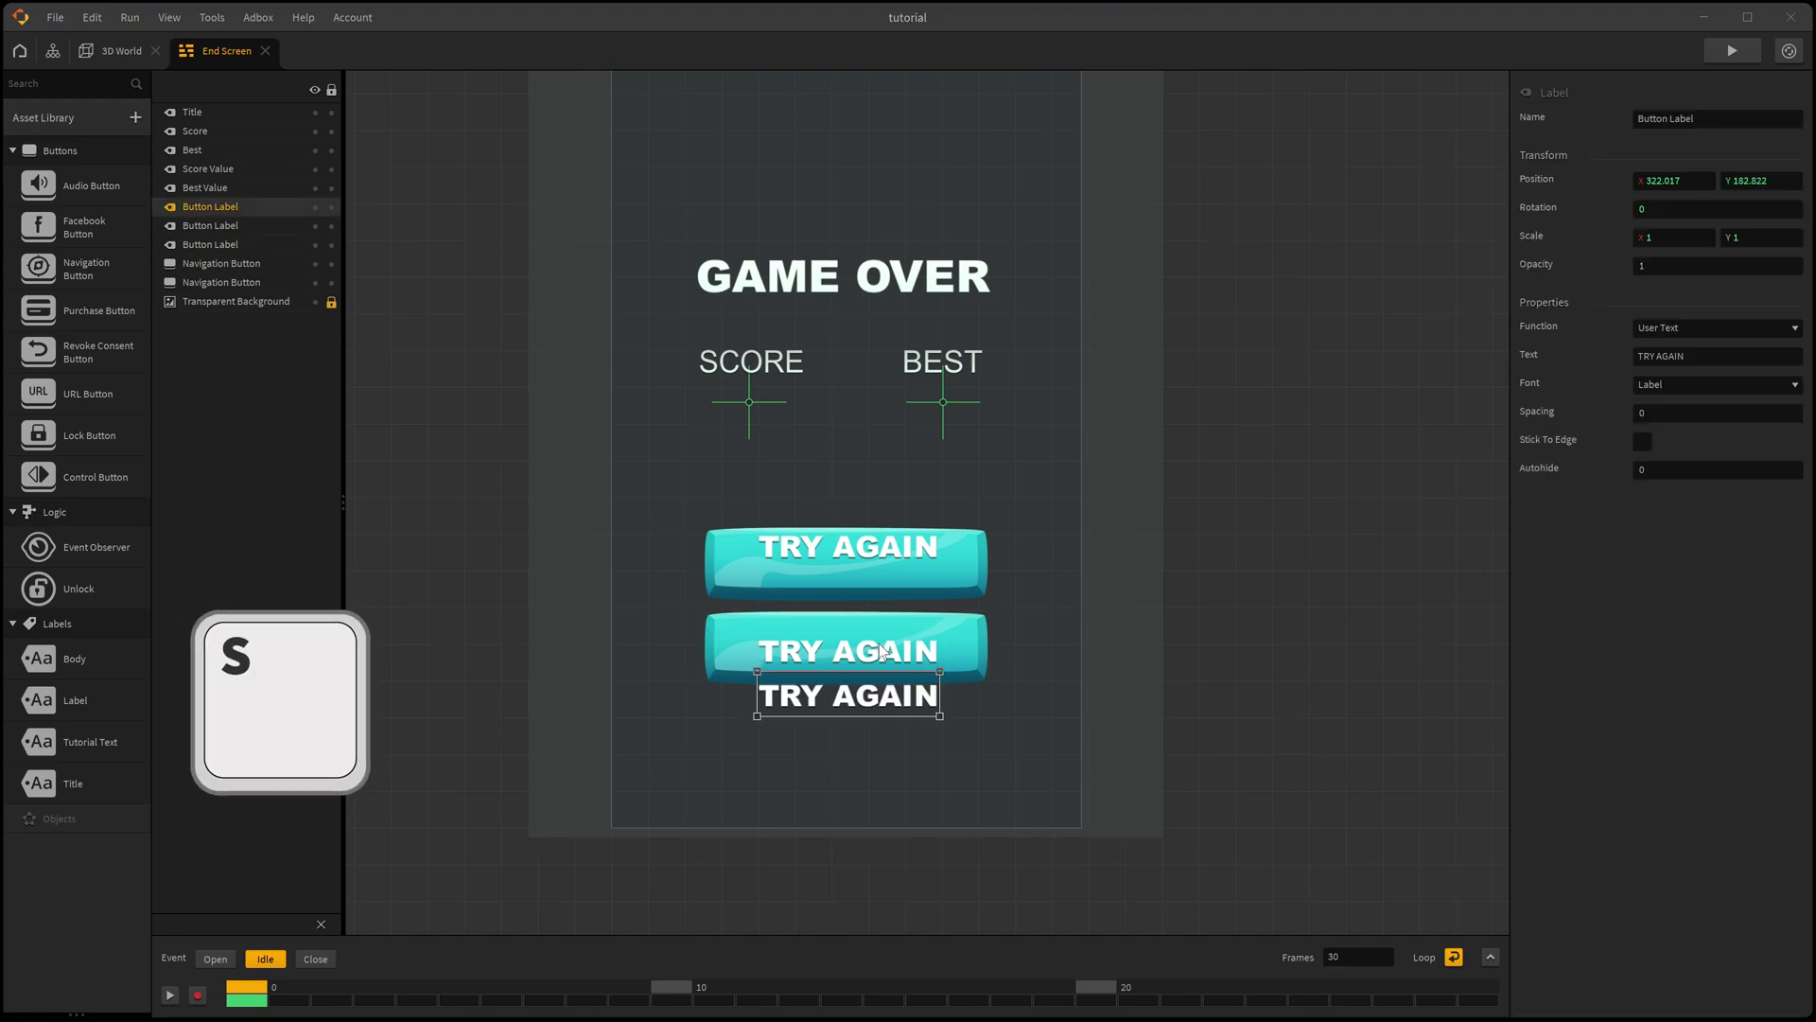
pyautogui.click(984, 648)
pyautogui.click(1712, 653)
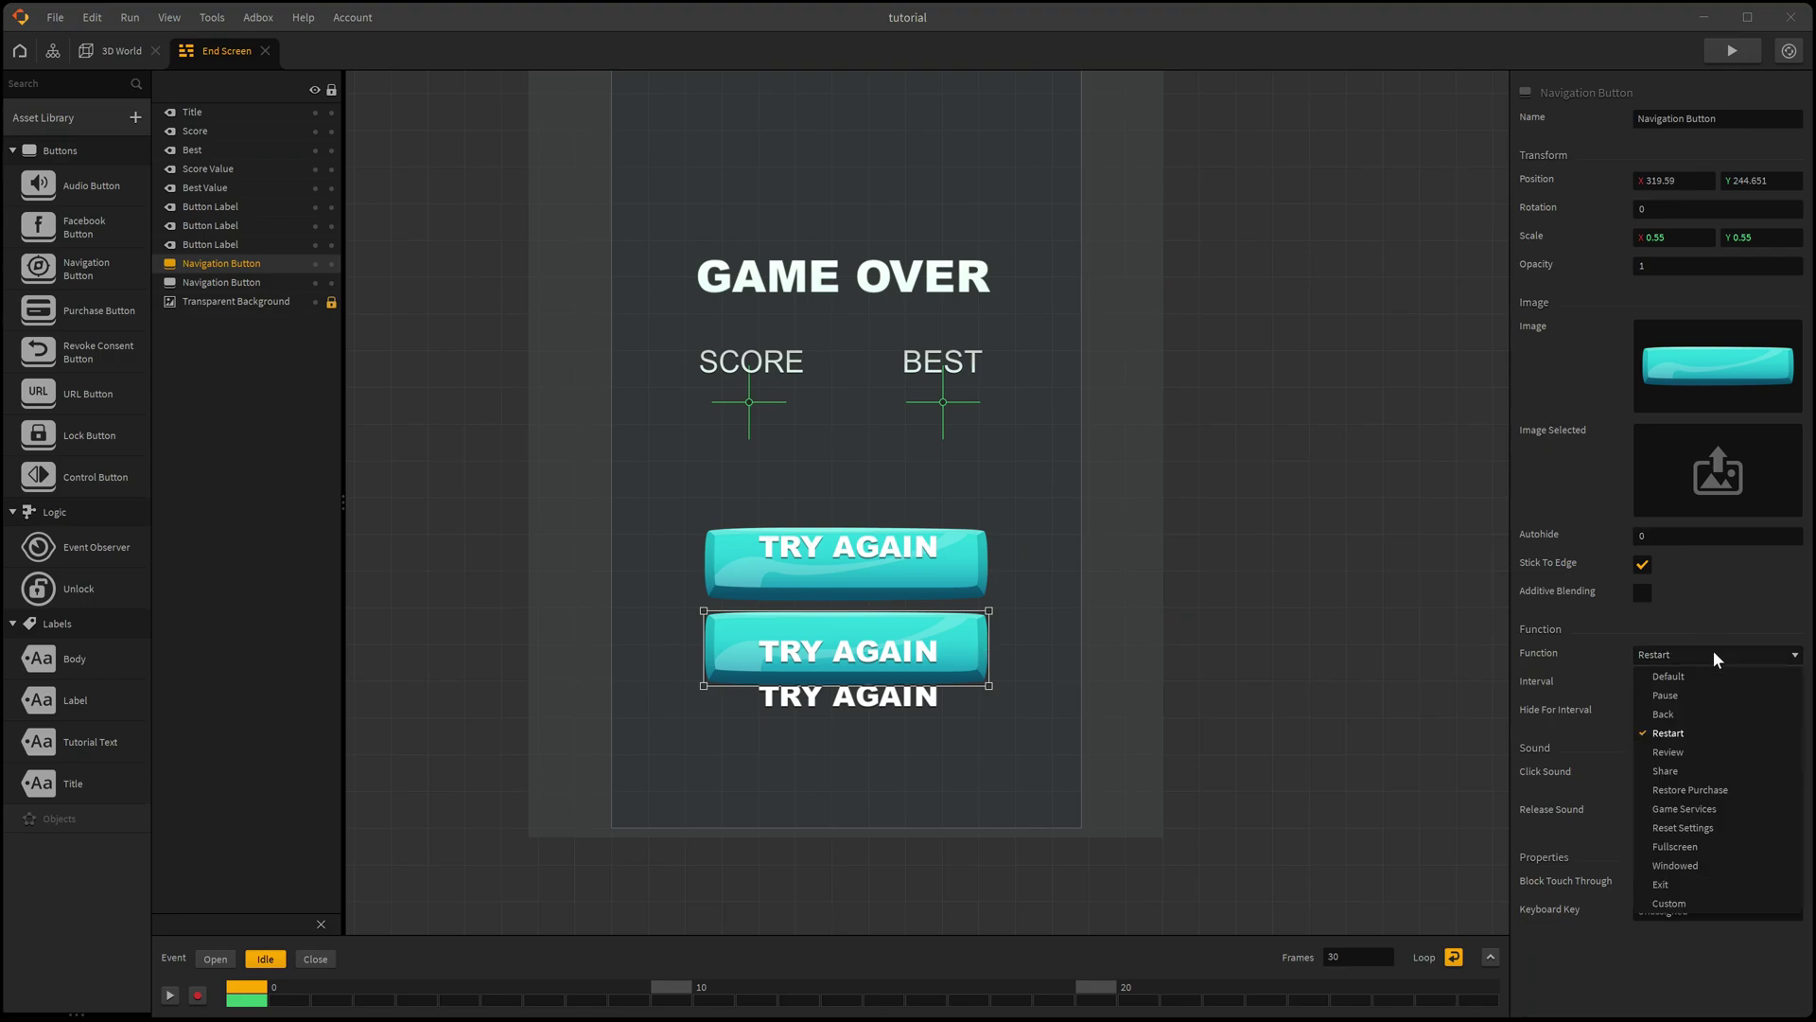
pyautogui.click(1677, 903)
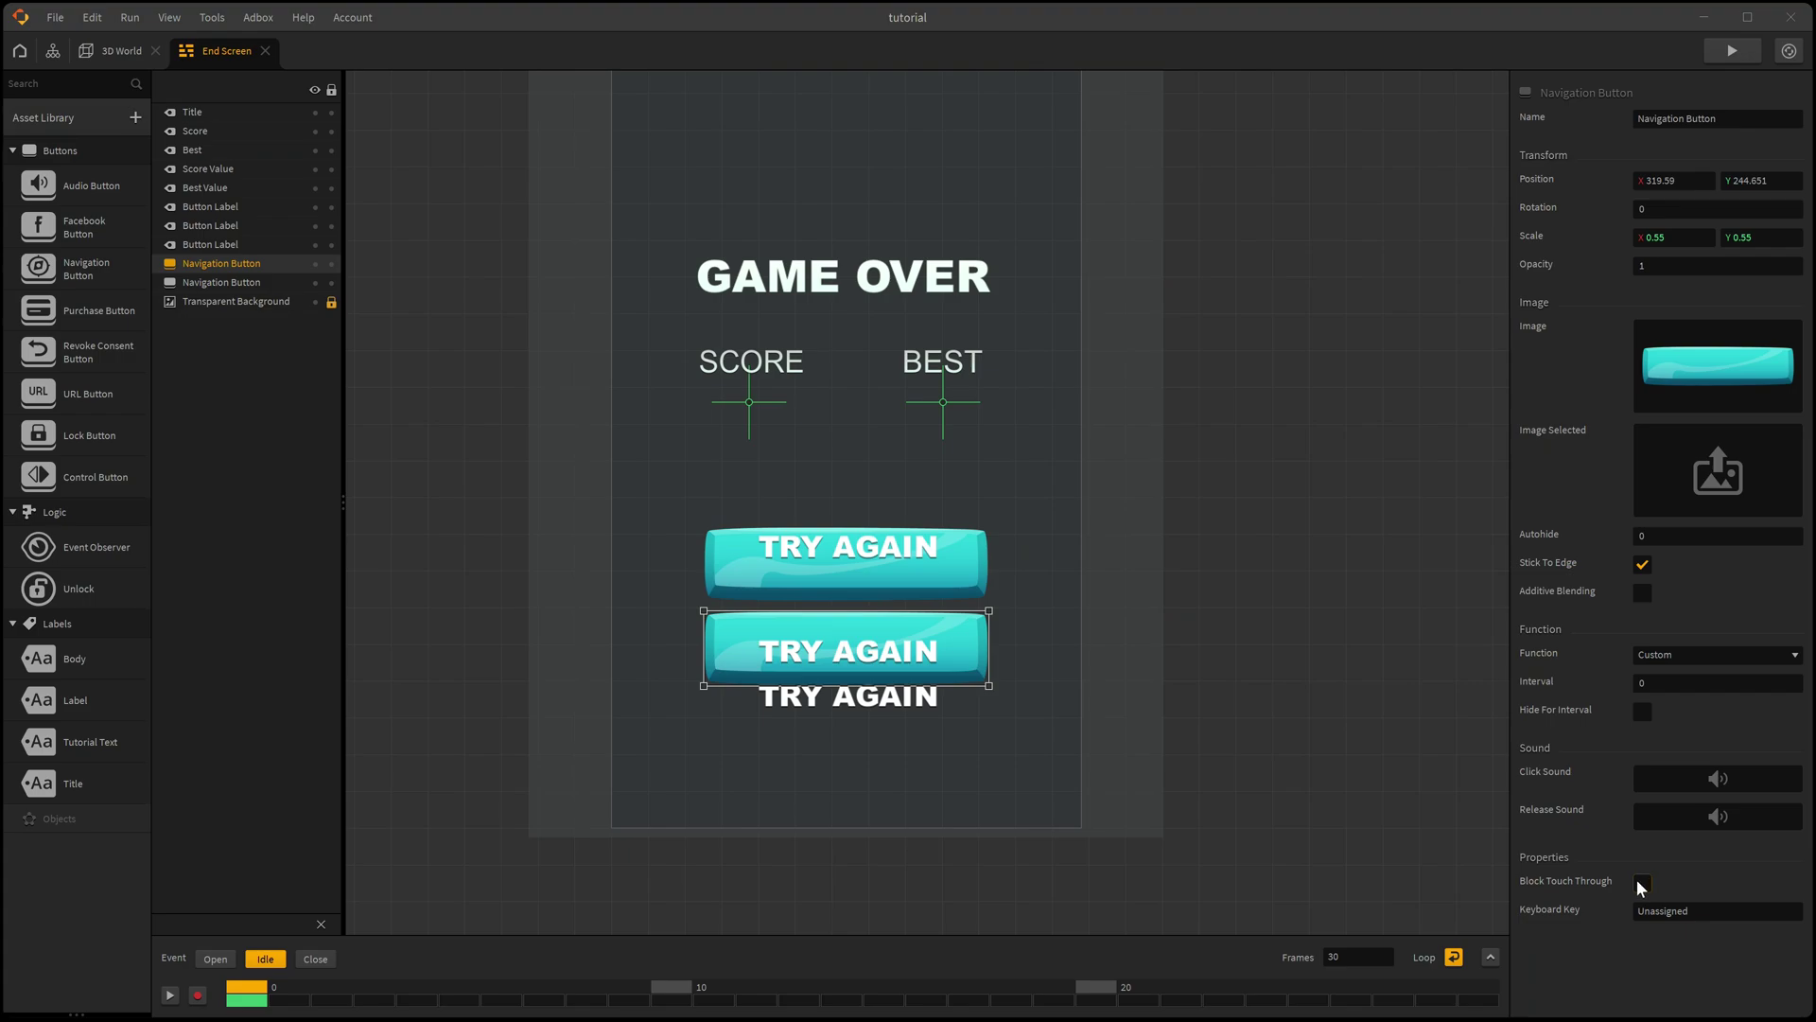
pyautogui.click(892, 655)
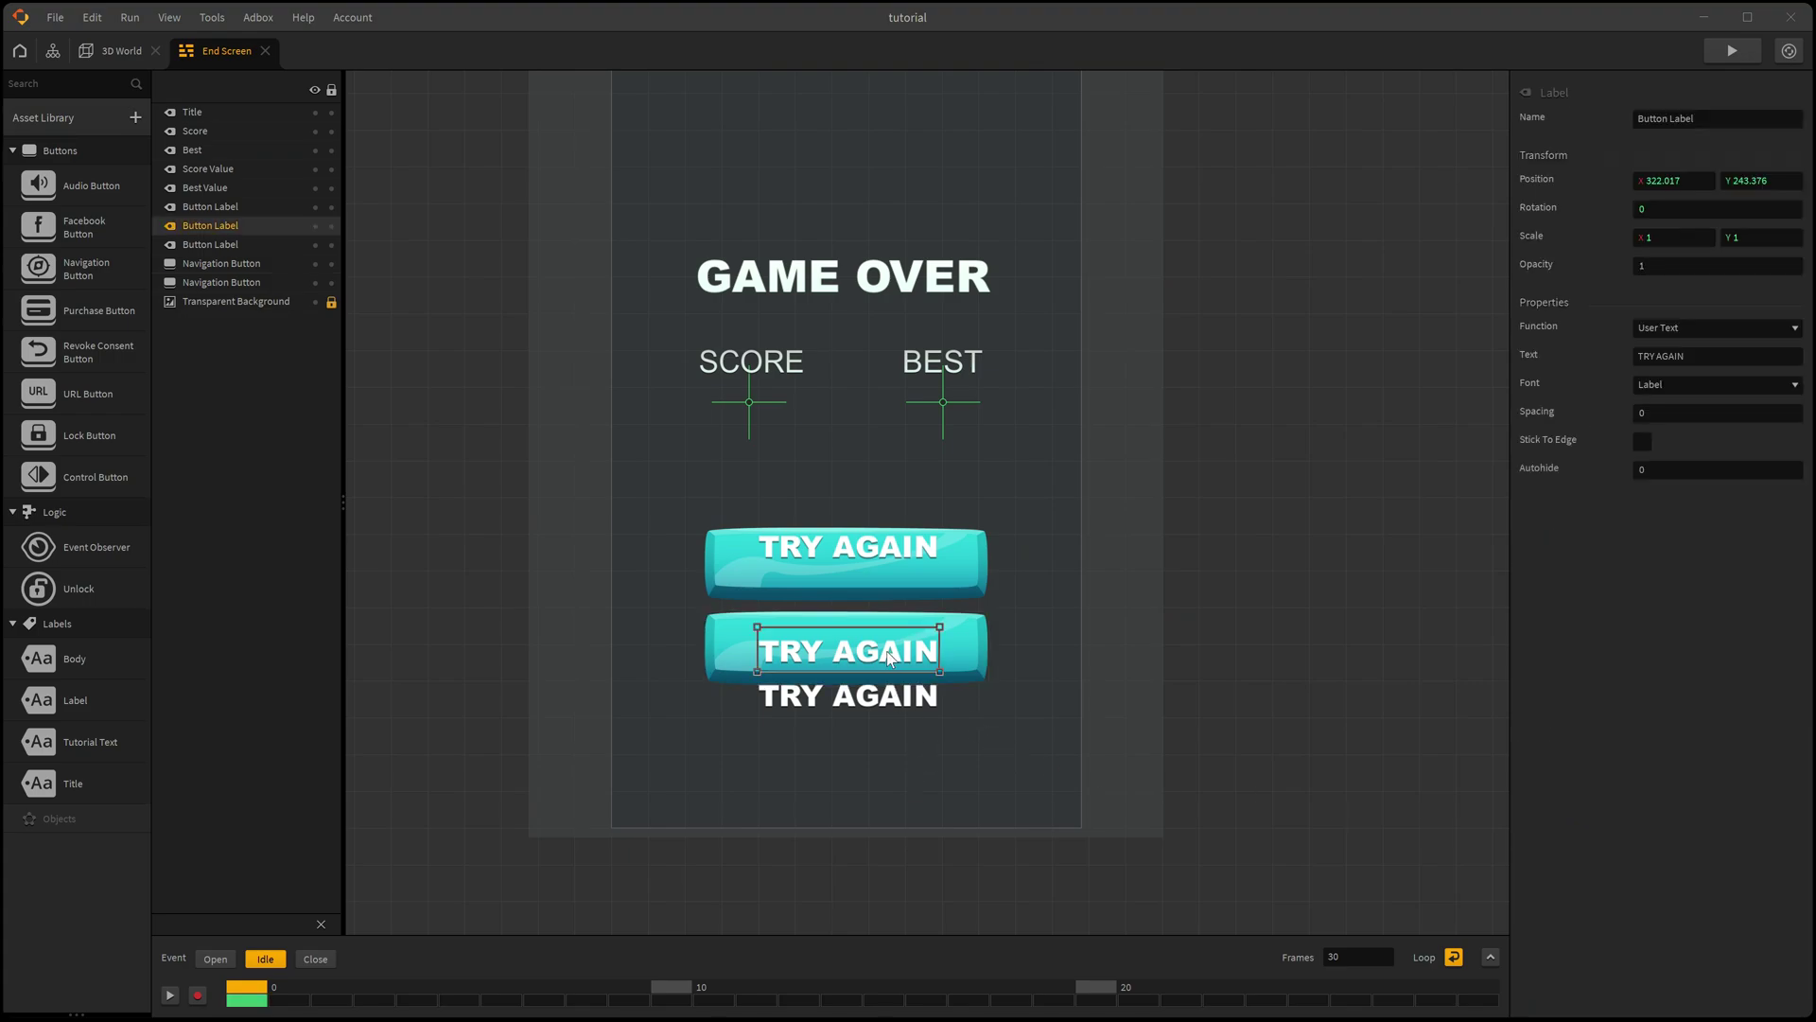
# Step: Name the second button's label 'Watch Video' and set its text to WATCH VIDEO
pyautogui.click(1670, 118)
pyautogui.write('Watch Video')
pyautogui.click(1693, 356)
pyautogui.write('WATCH VIDEO')
# Step: Name the extra label 'Skip Level', set its text to TO SKIP LEVEL, and shrink it onto the button
pyautogui.click(859, 698)
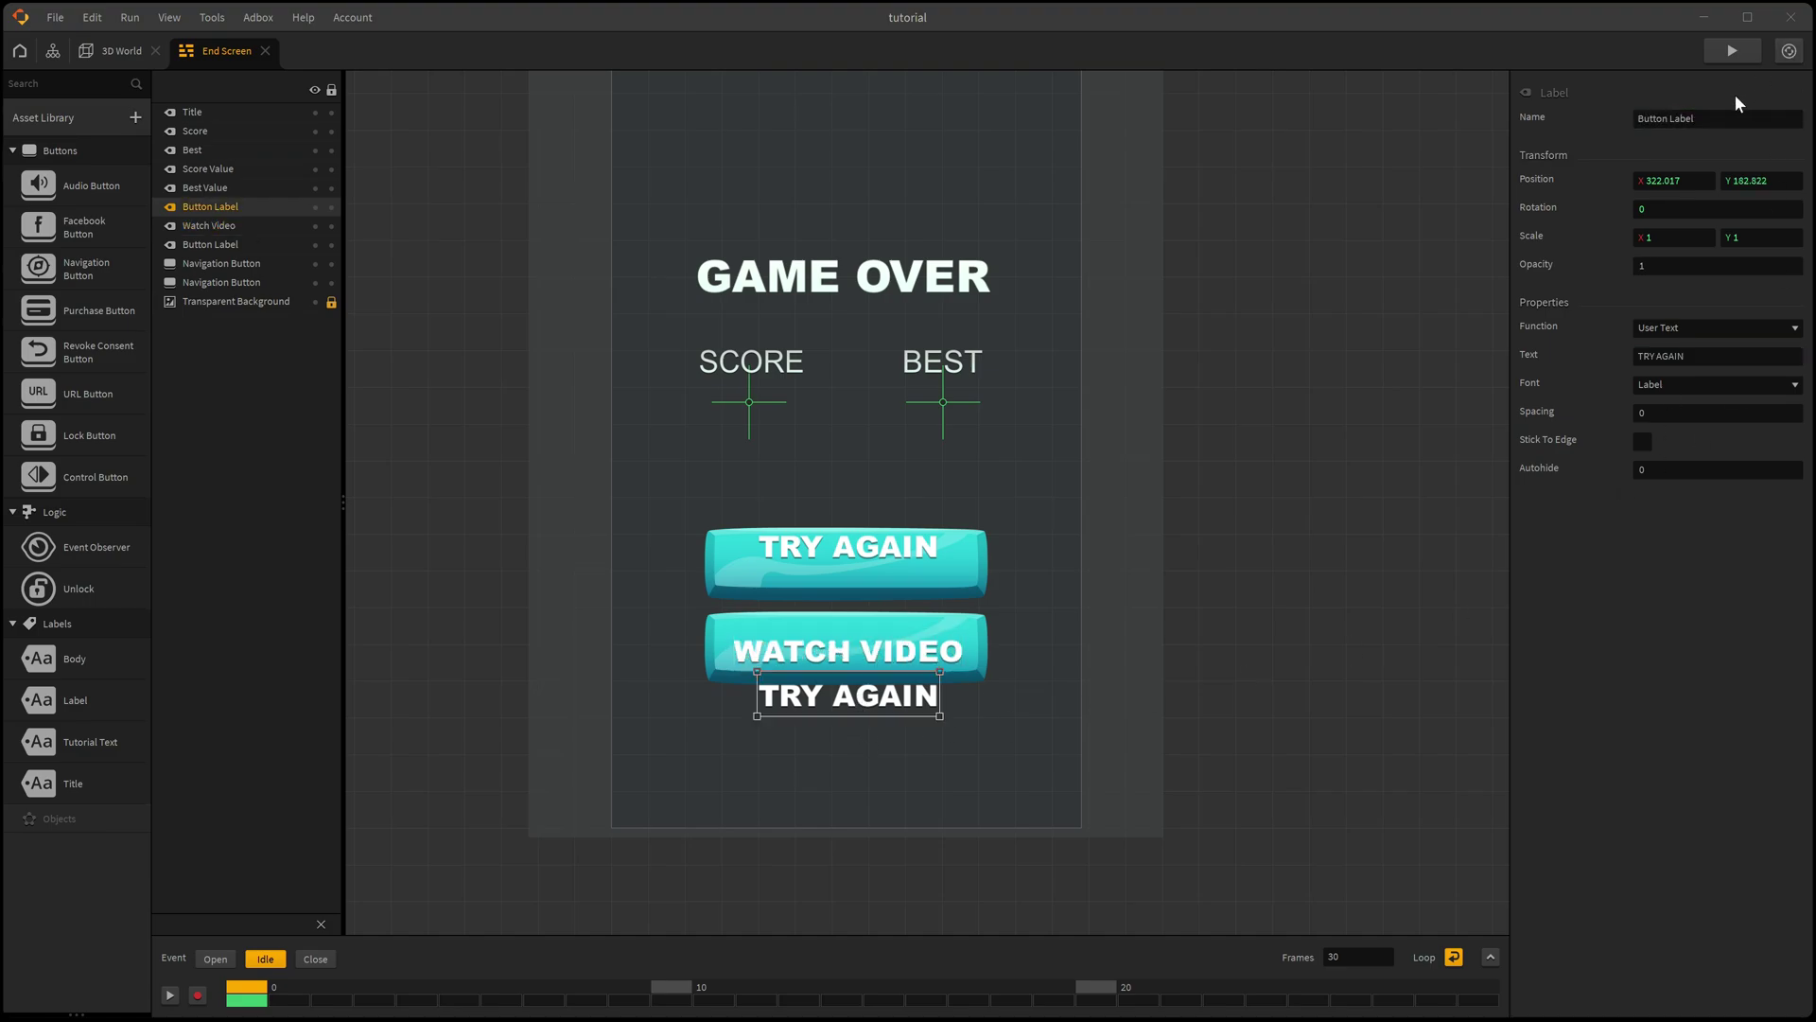
pyautogui.click(1670, 118)
pyautogui.write('Skip Level')
pyautogui.click(1693, 356)
pyautogui.write('TO SKIP LEVEL')
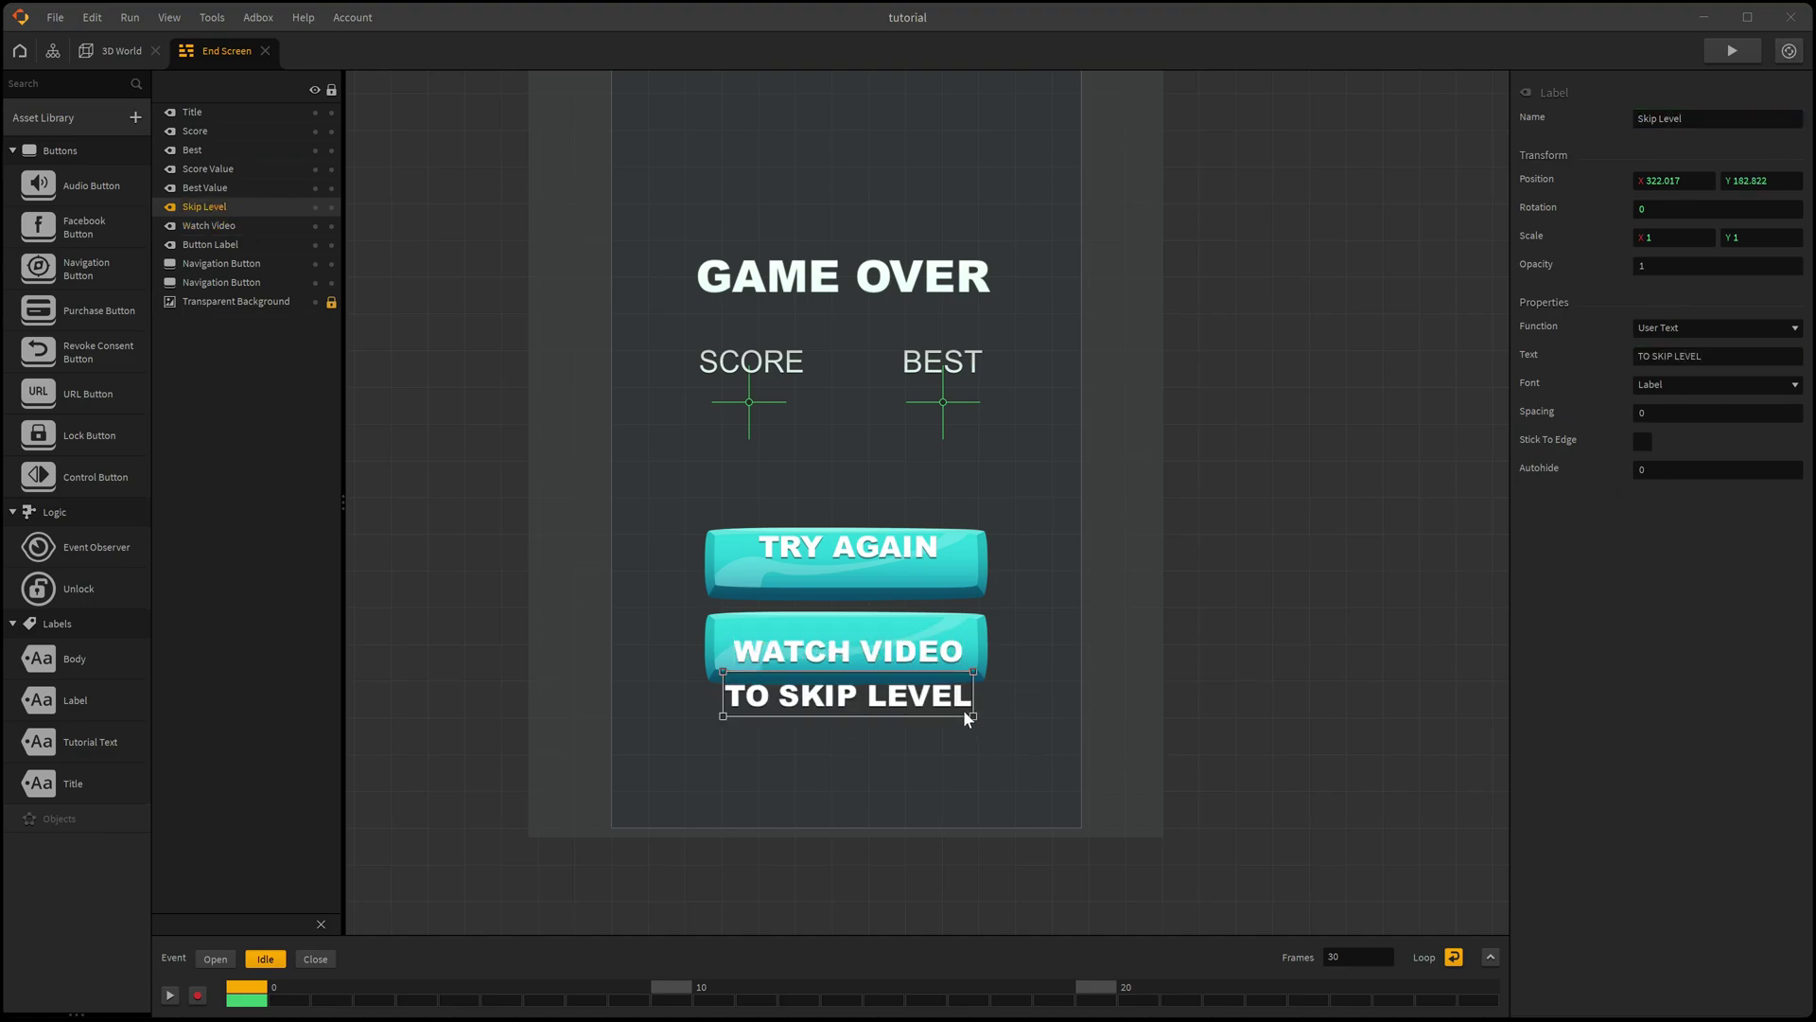
pyautogui.moveTo(966, 719); pyautogui.dragTo(880, 664)
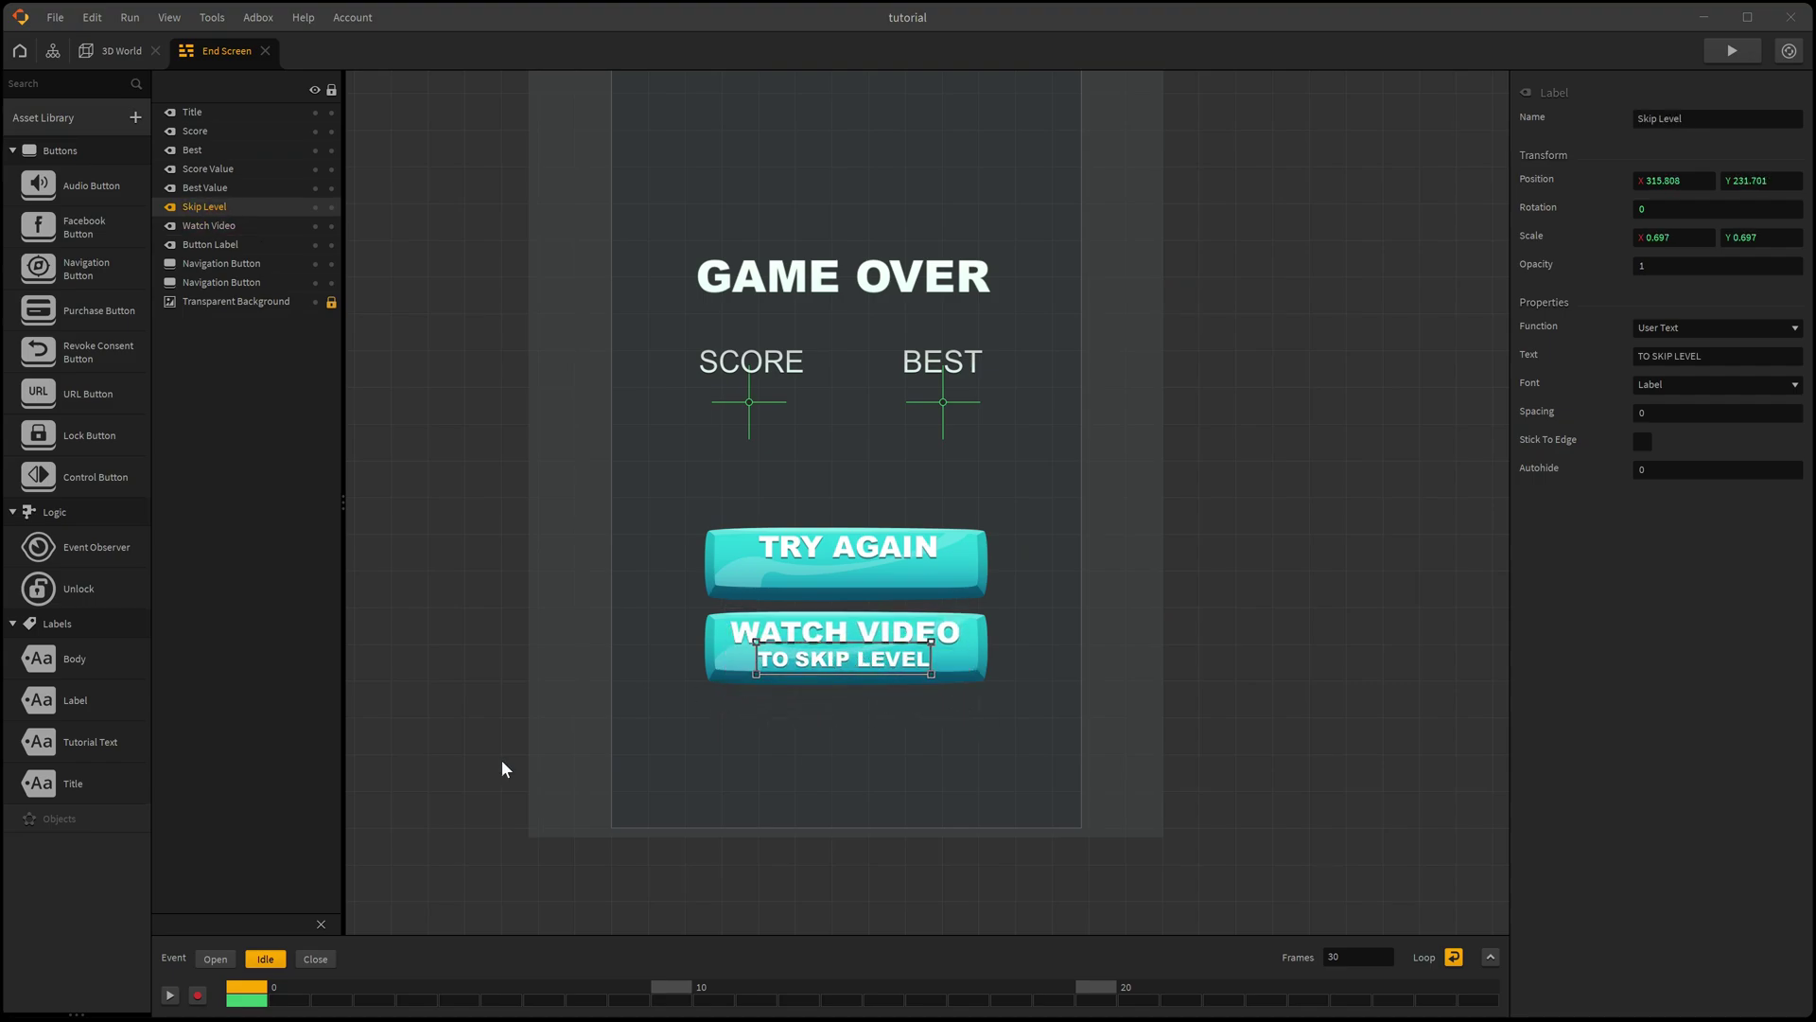
# Step: In the End Screen Open animation, set the label's scale to 0.9 at frame 30
pyautogui.click(215, 958)
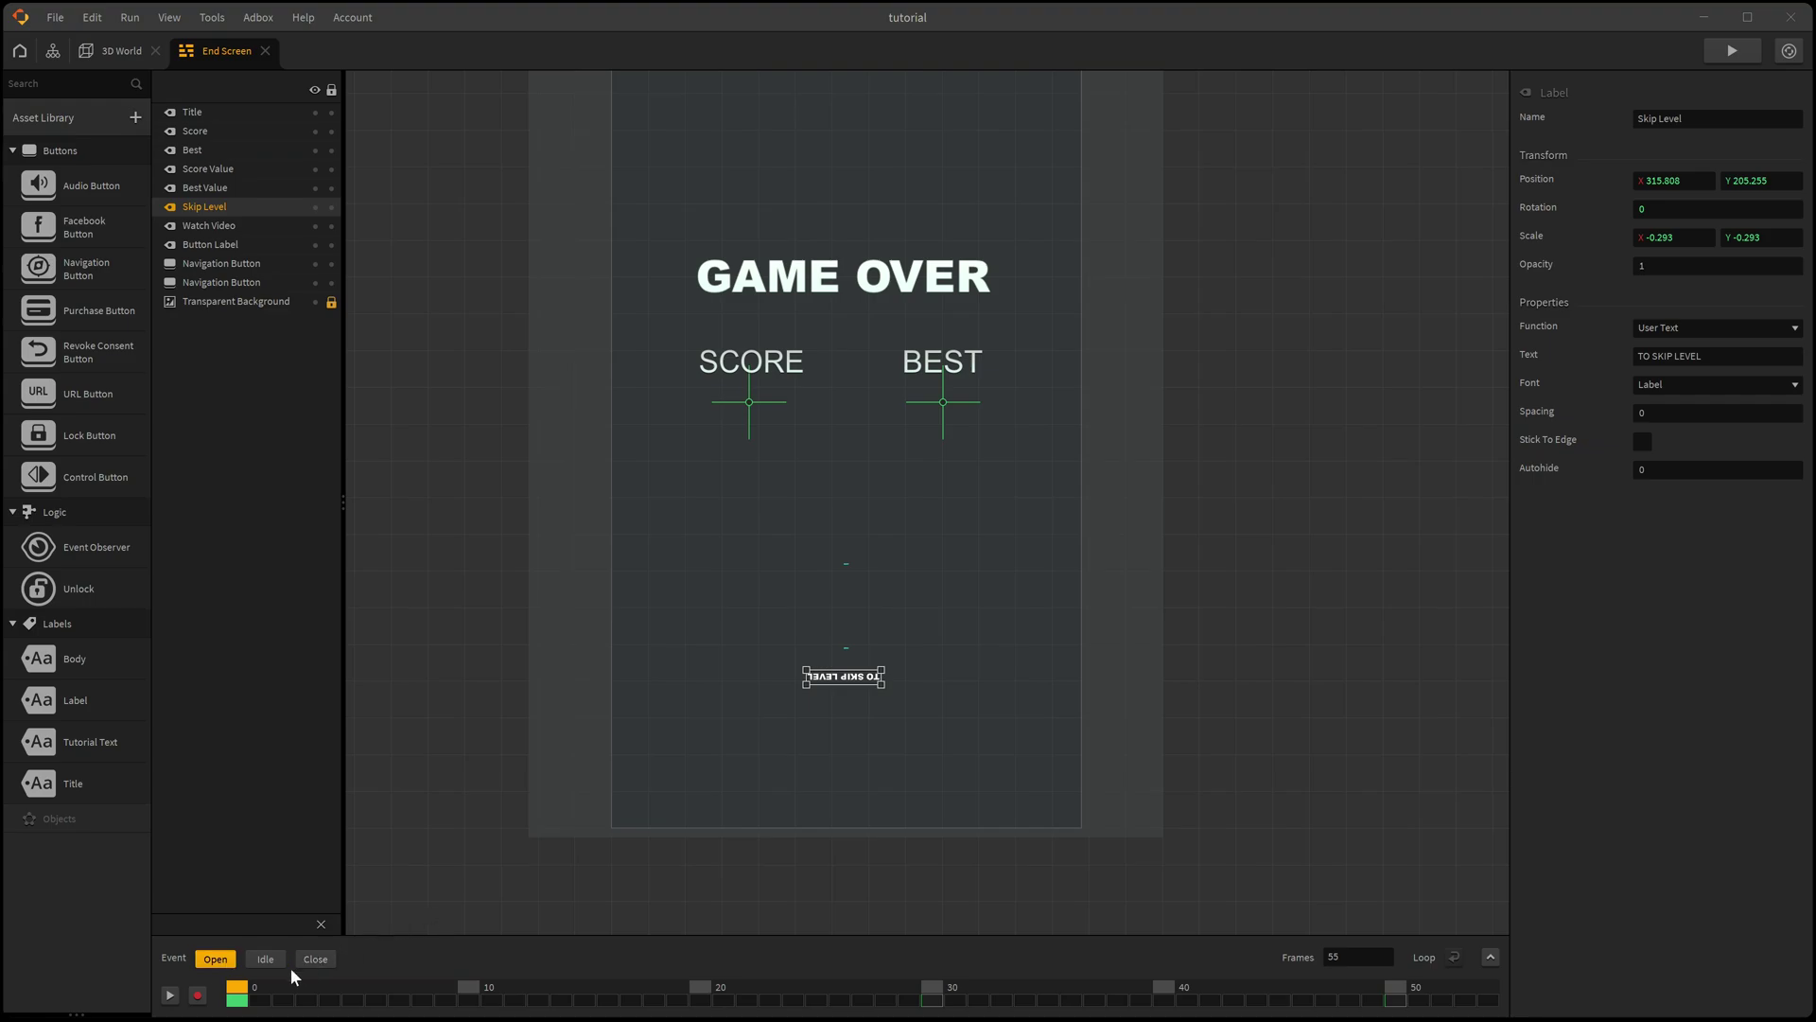
pyautogui.click(933, 990)
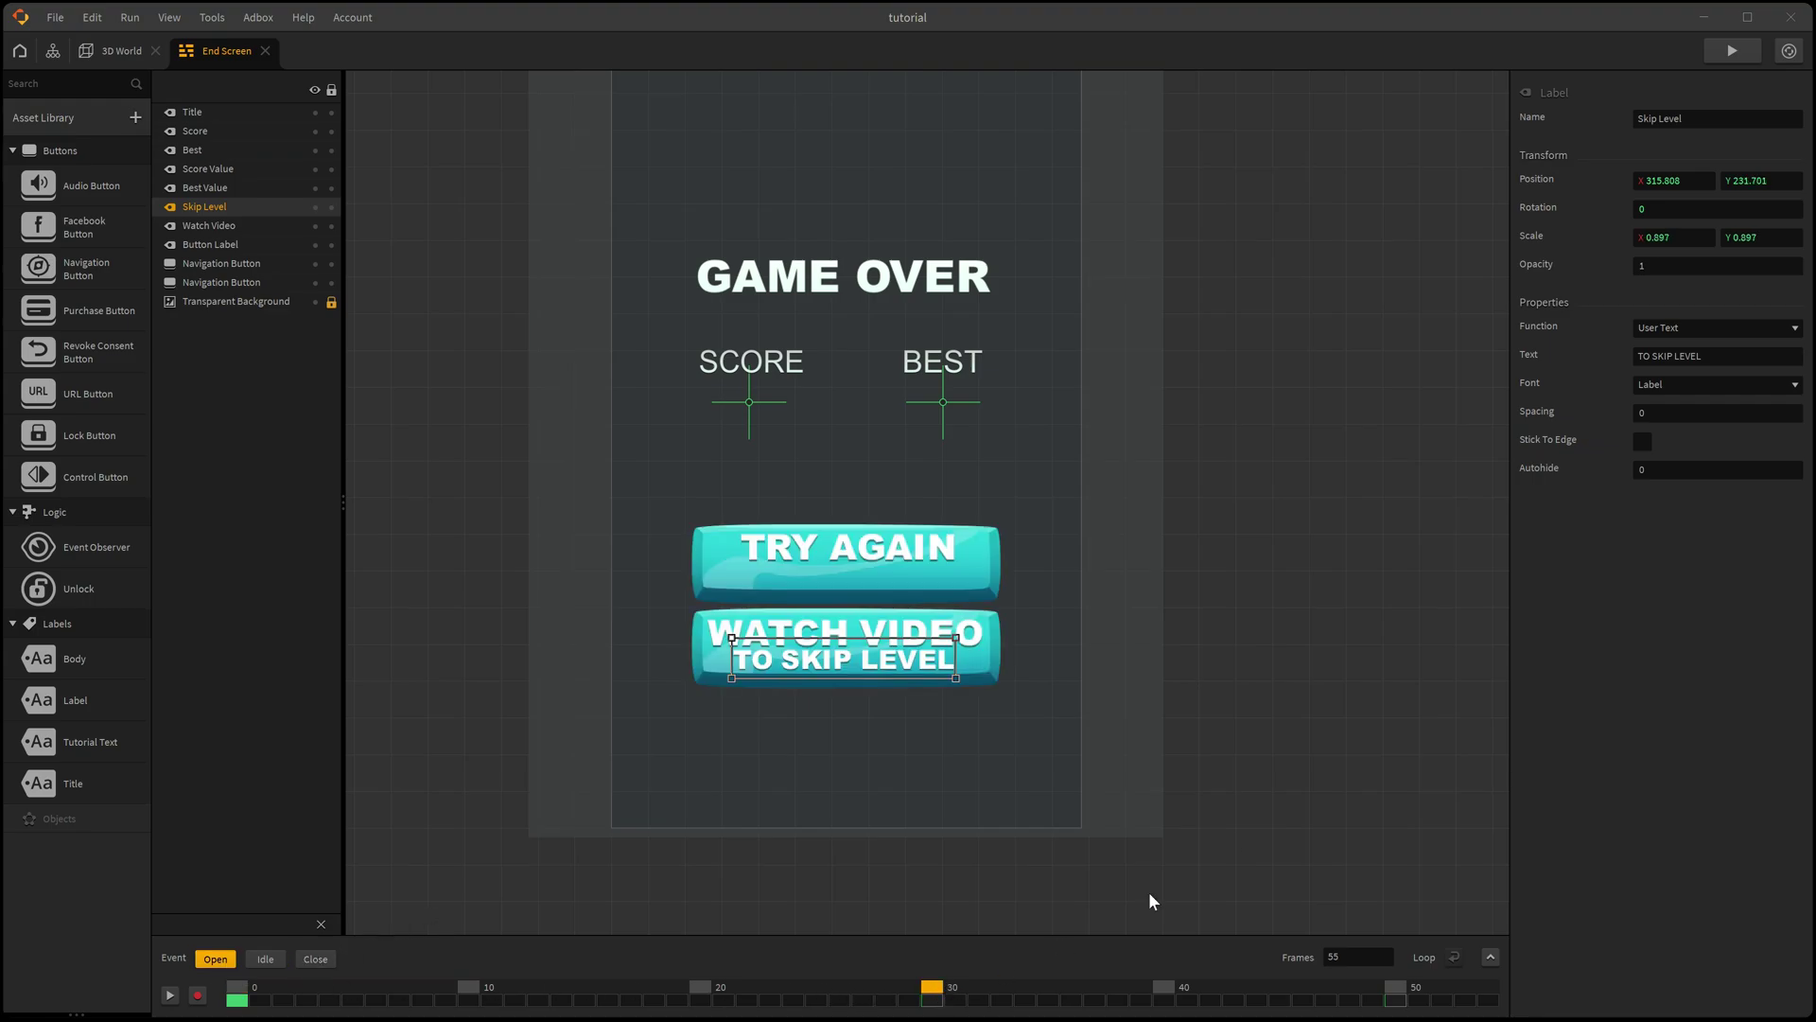
pyautogui.write('.9')
pyautogui.click(1738, 237)
pyautogui.write('.9')
pyautogui.press('Return')
pyautogui.click(170, 994)
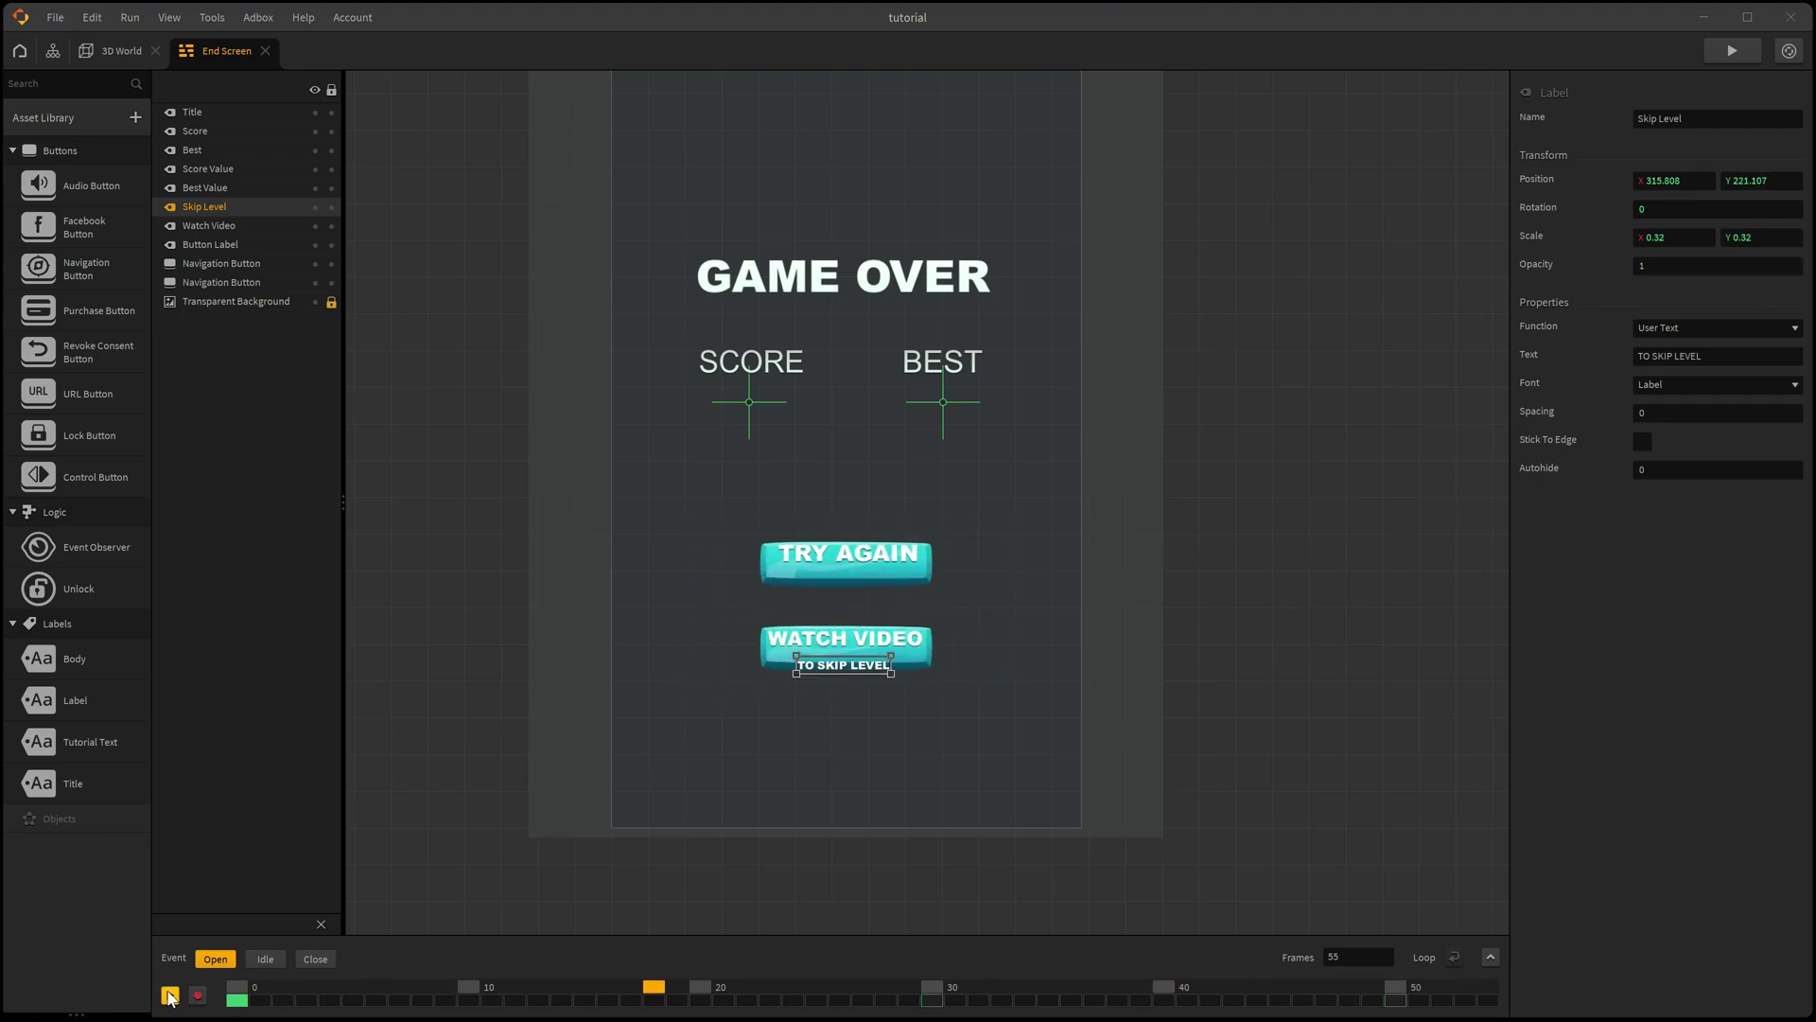
# Step: Replace the label's frame-0 keyframe with a recorded scale of 0 and play to check
pyautogui.click(237, 995)
pyautogui.press('Delete')
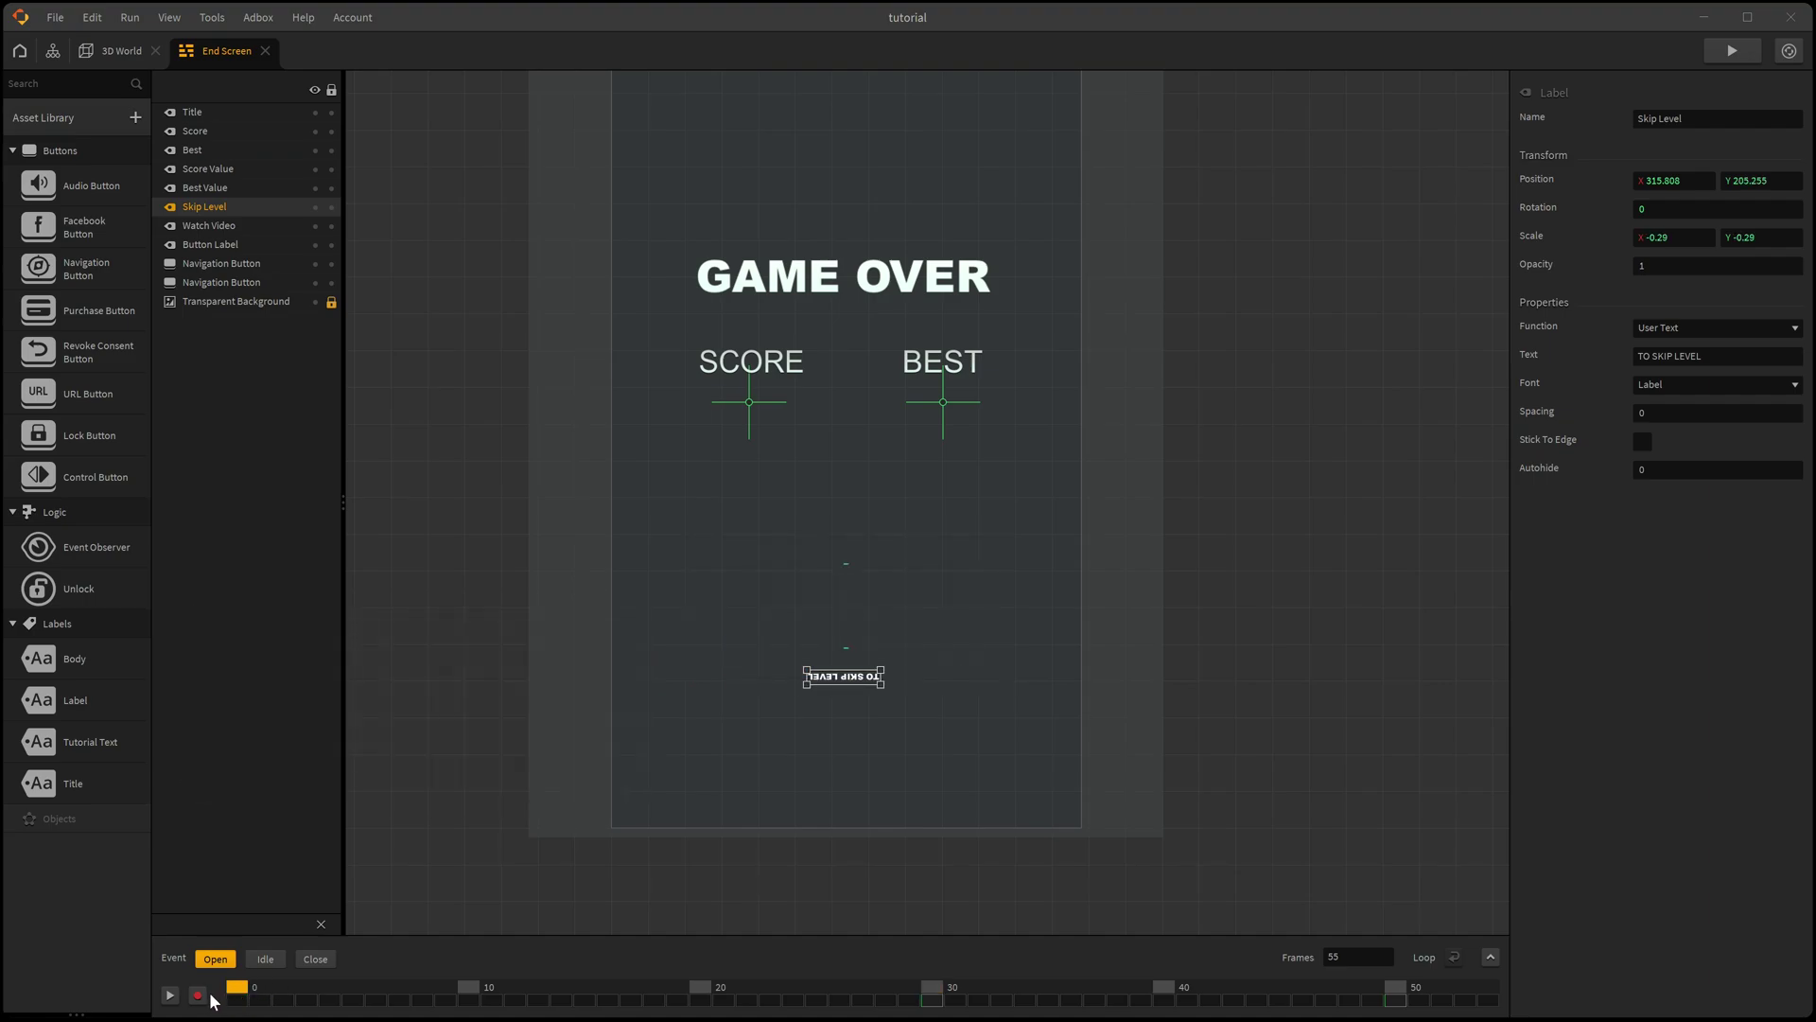
pyautogui.click(199, 995)
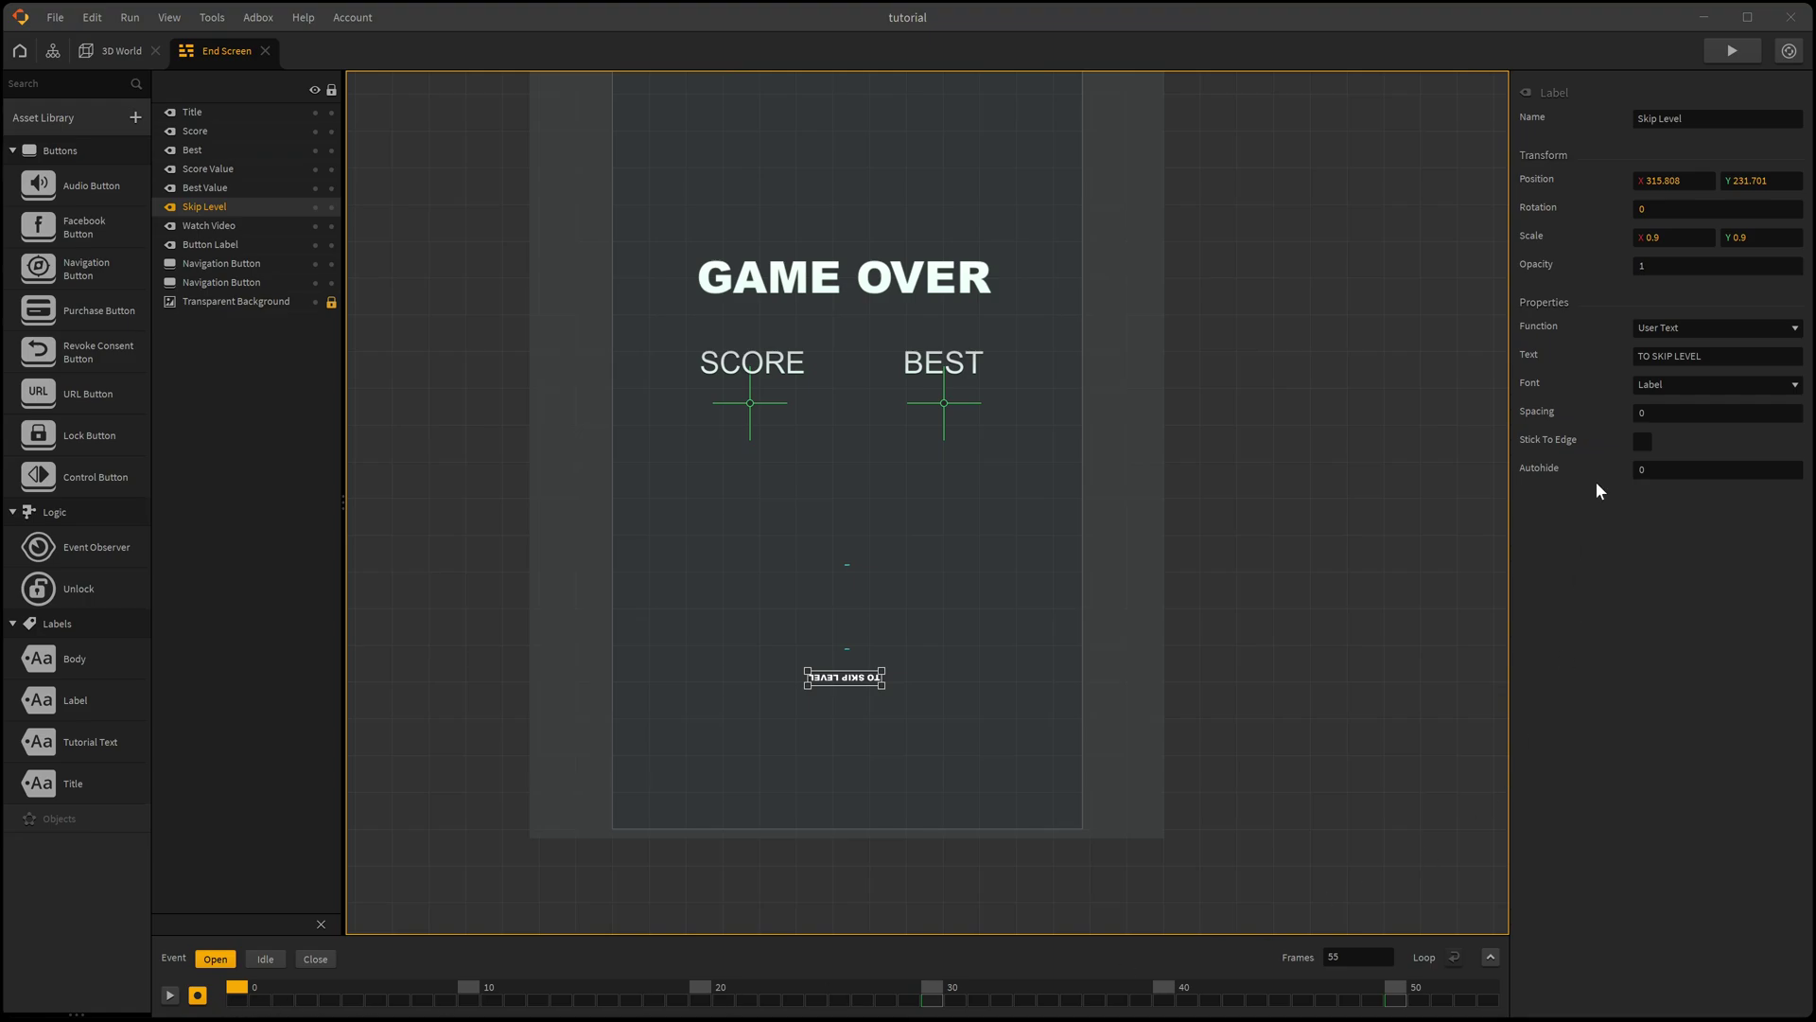
pyautogui.click(1701, 233)
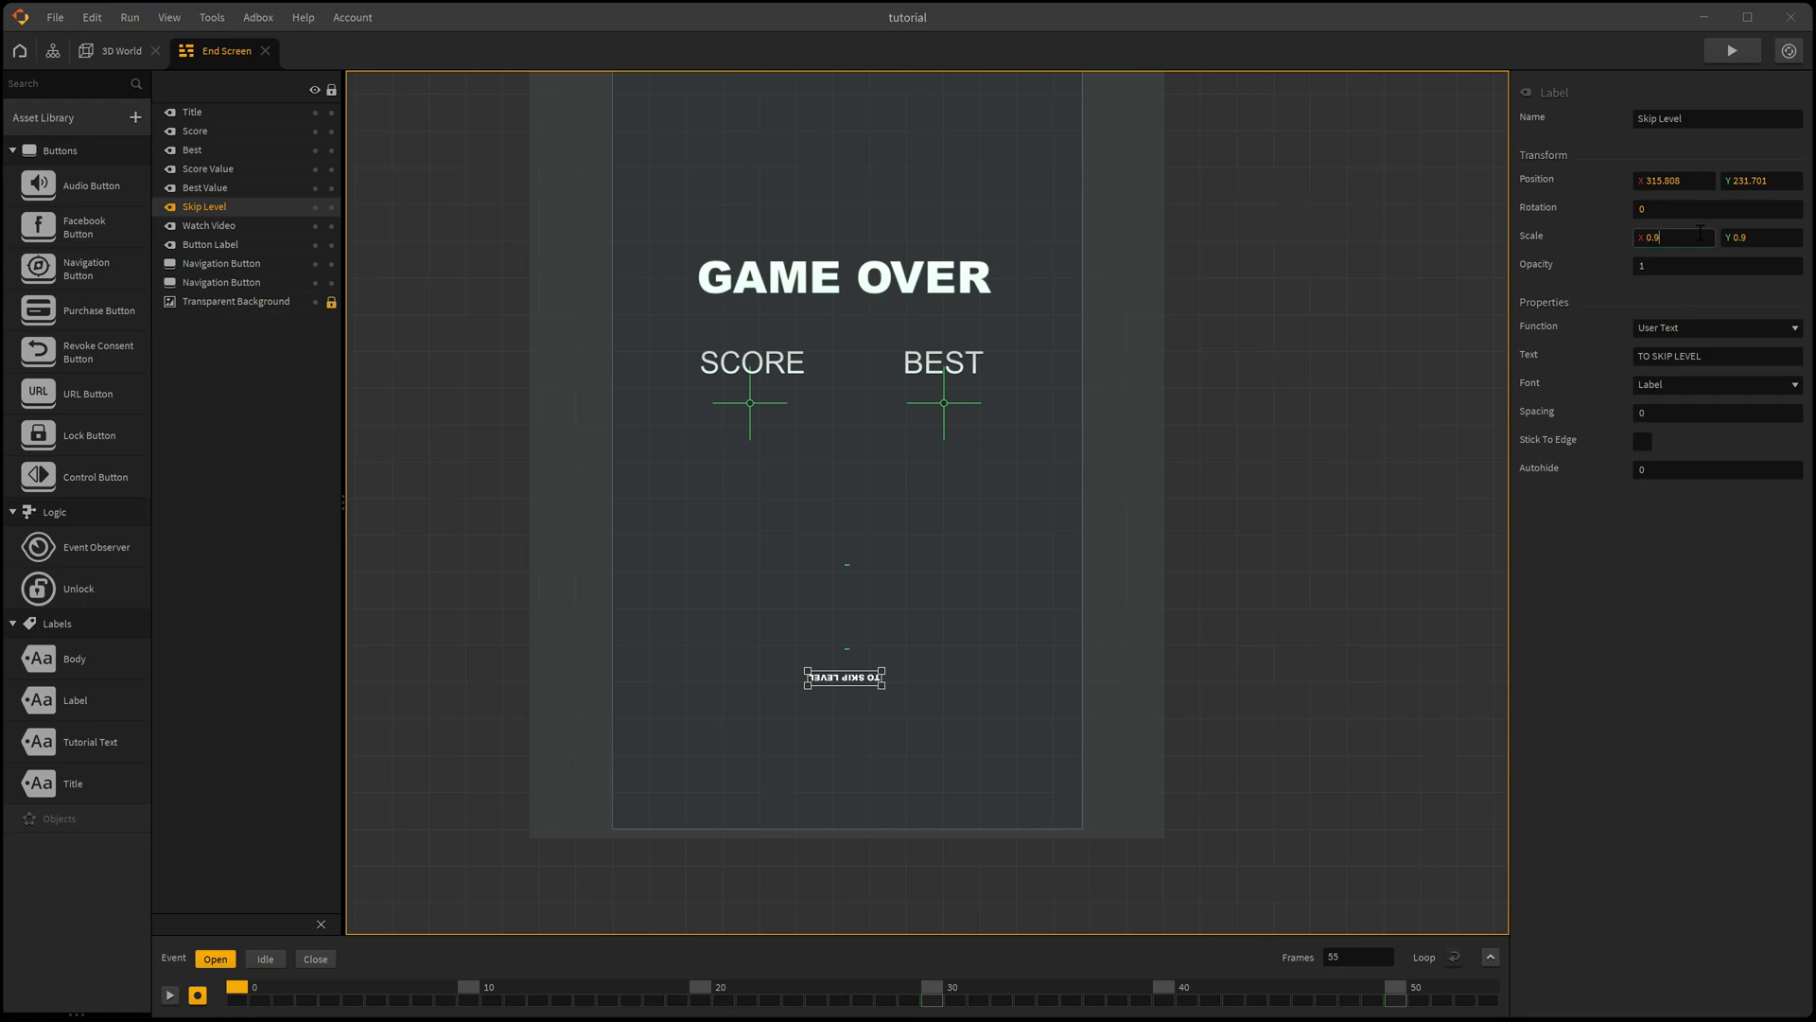
pyautogui.click(1752, 234)
pyautogui.click(1720, 539)
pyautogui.click(170, 994)
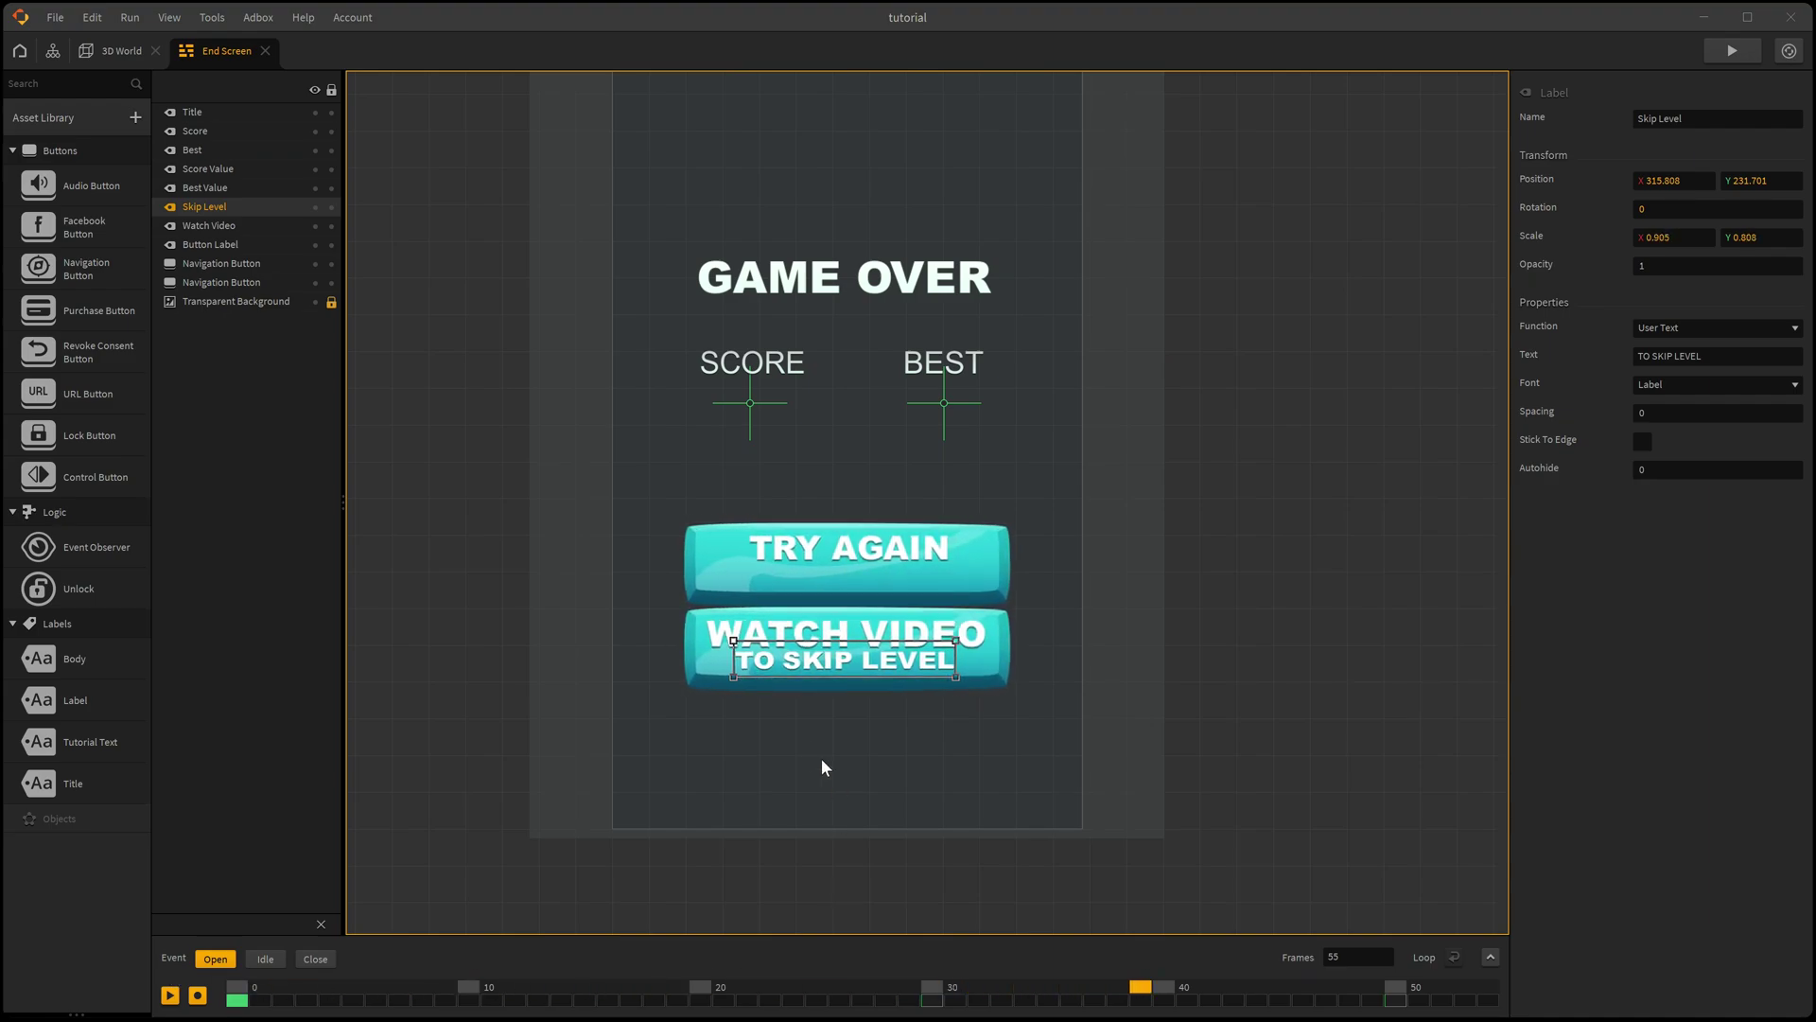
pyautogui.click(169, 995)
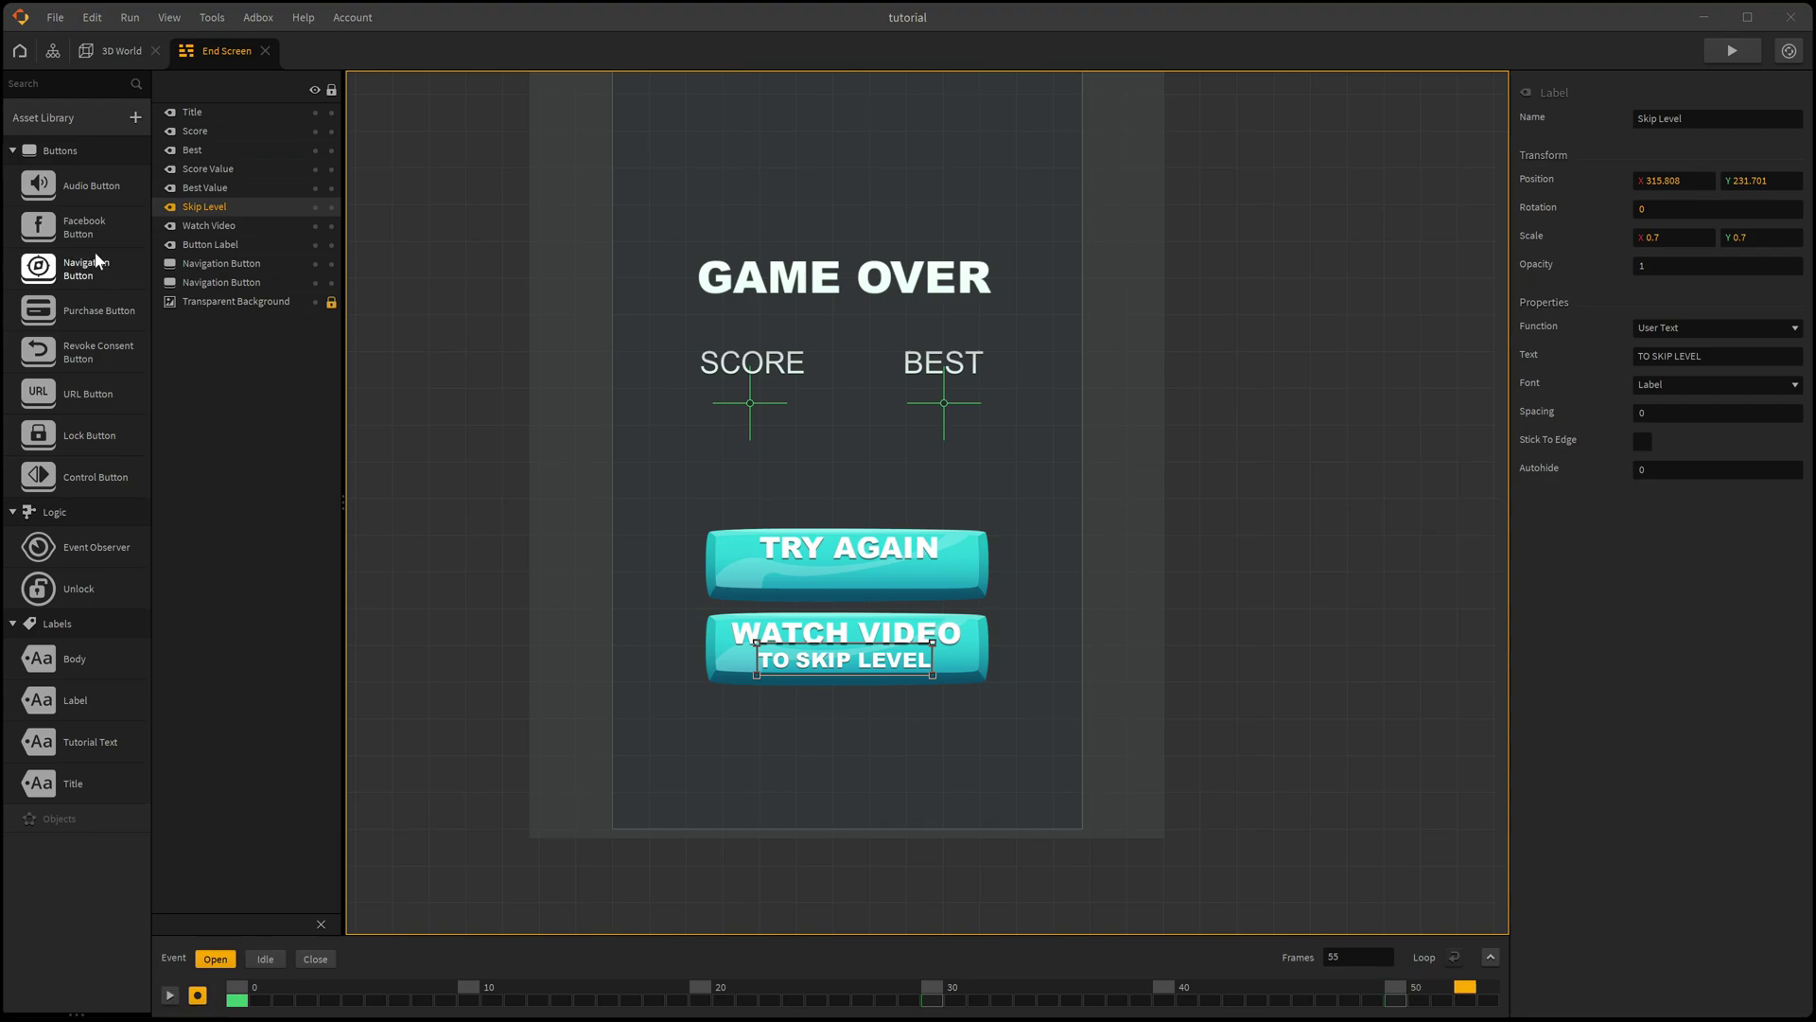
# Step: Add the Square asset as a new object named Reward
pyautogui.click(83, 118)
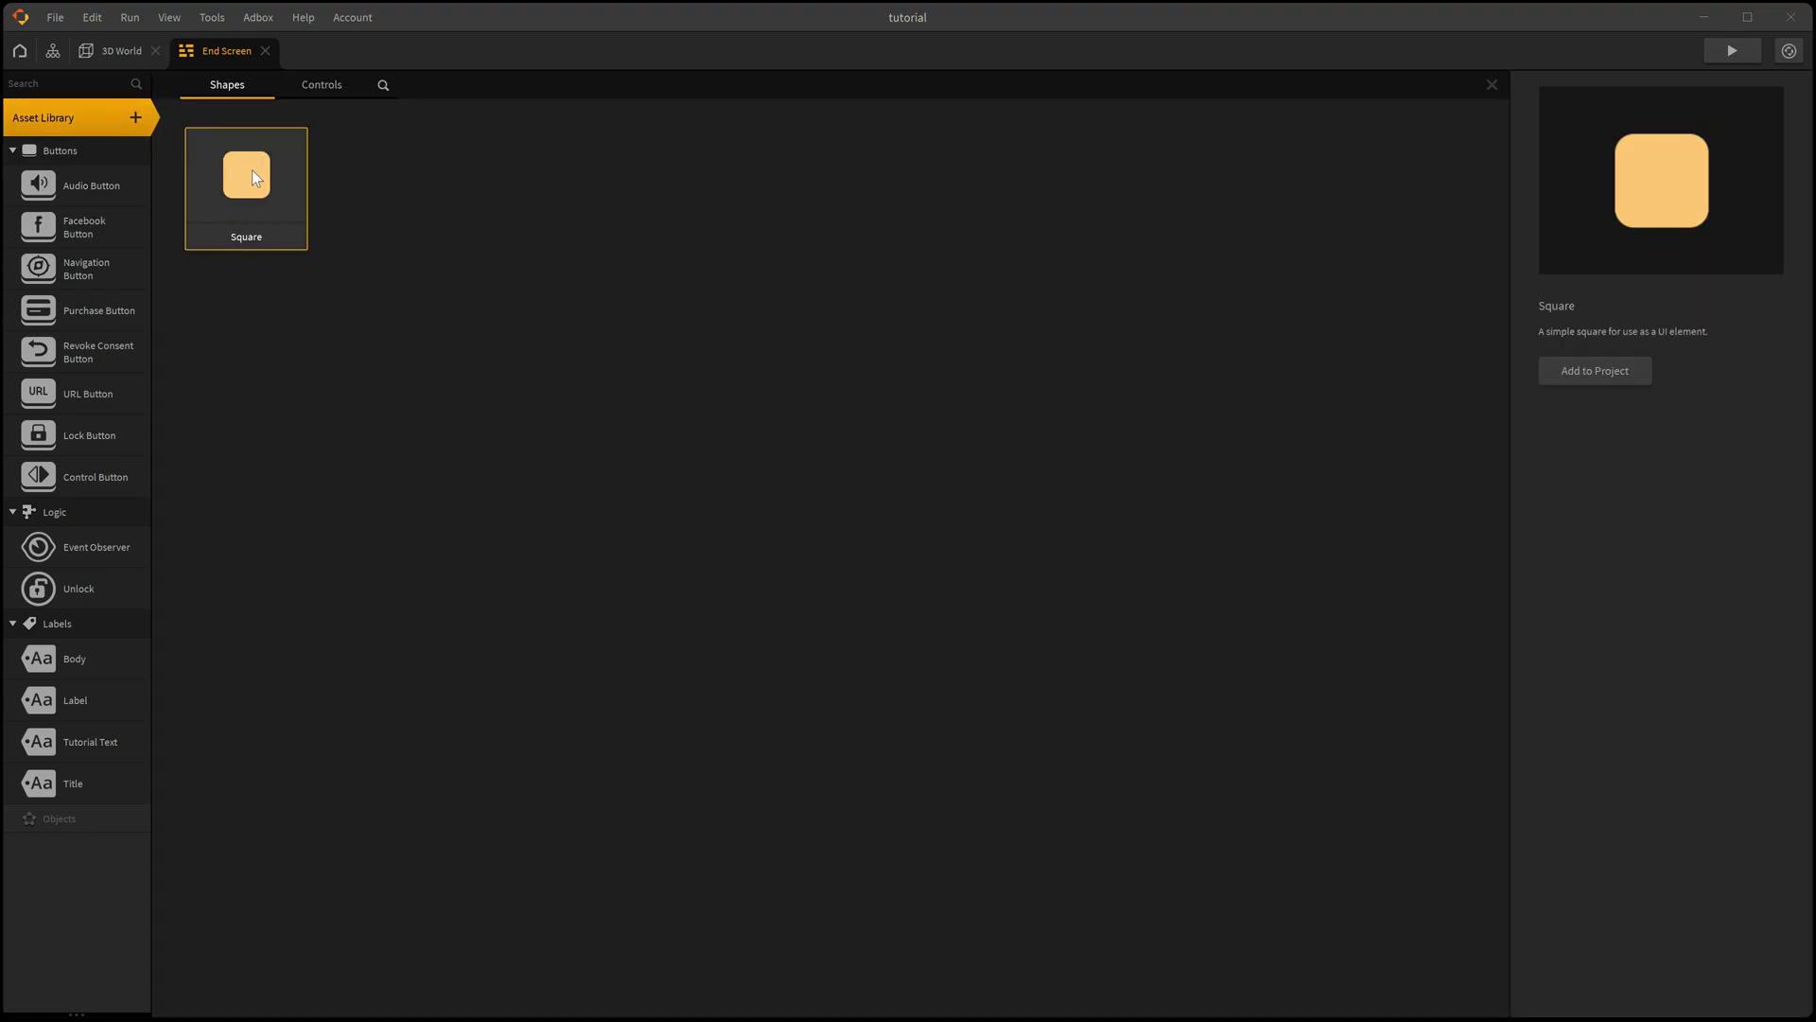
pyautogui.doubleClick(252, 169)
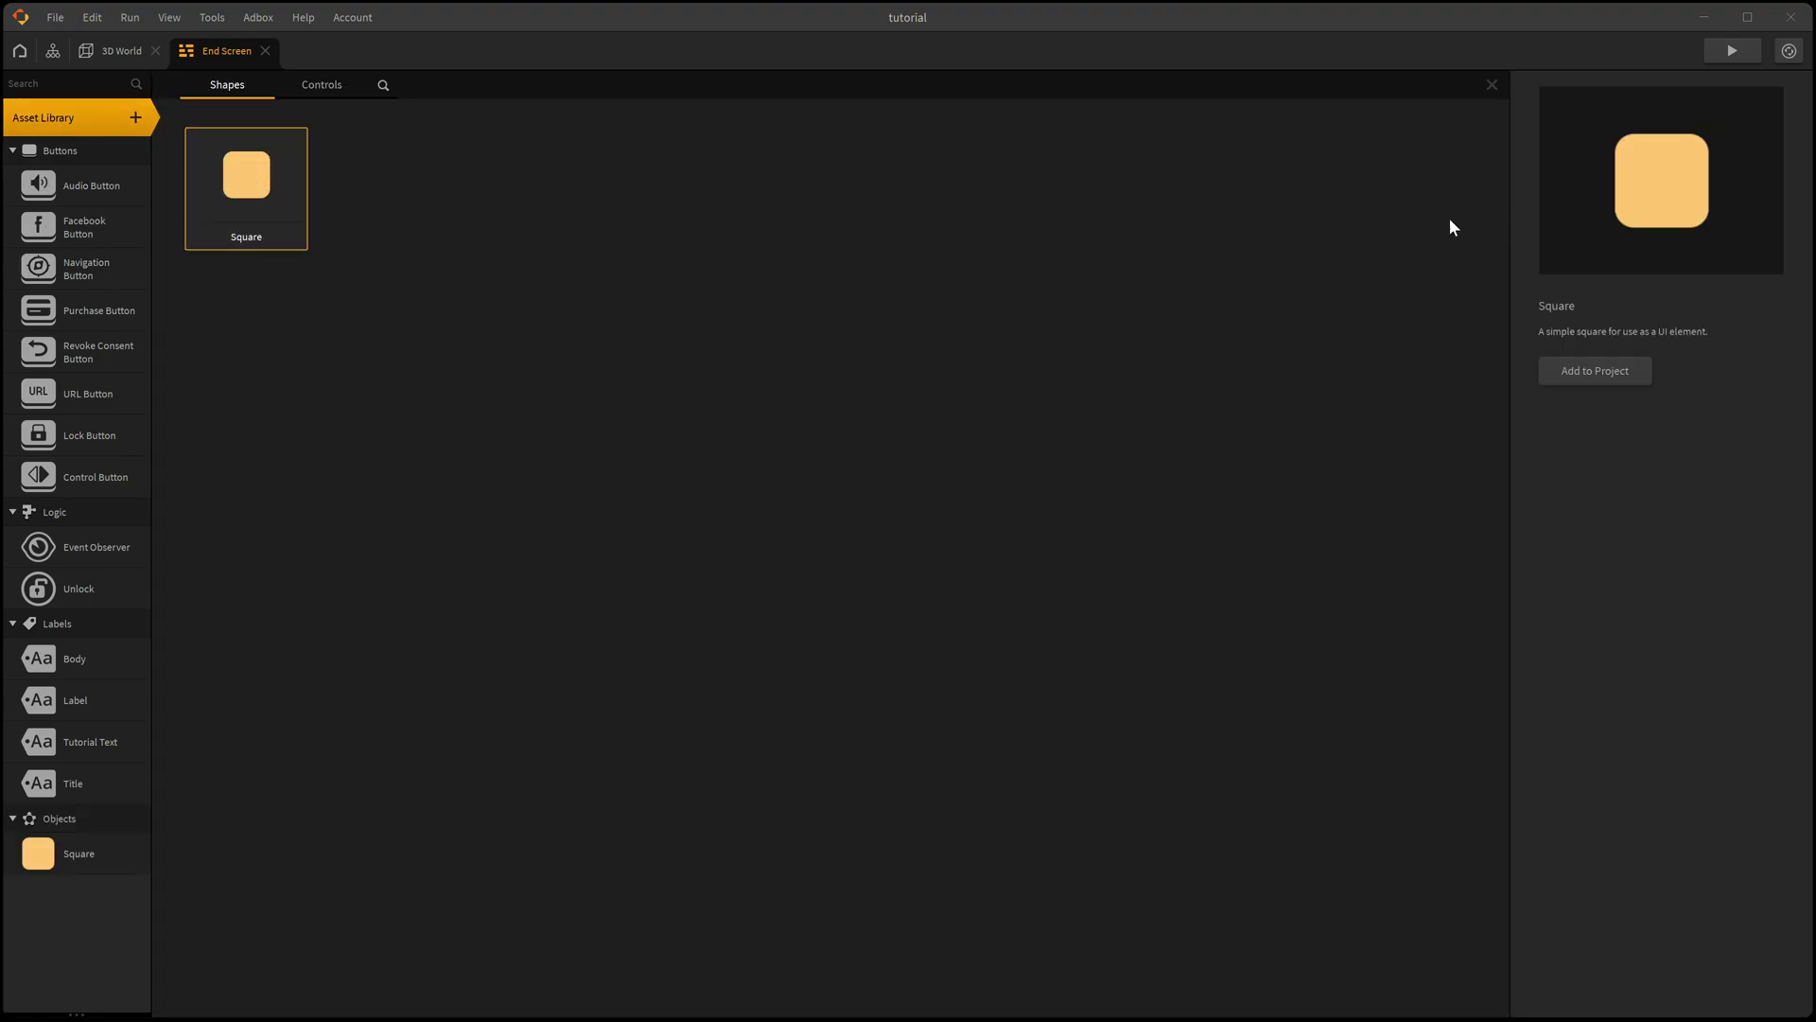
pyautogui.click(44, 863)
pyautogui.click(1694, 115)
pyautogui.write('Reward')
pyautogui.press('Return')
# Step: In Reward's logic, replace the Animation node with a Touch node and a Send node
pyautogui.doubleClick(76, 848)
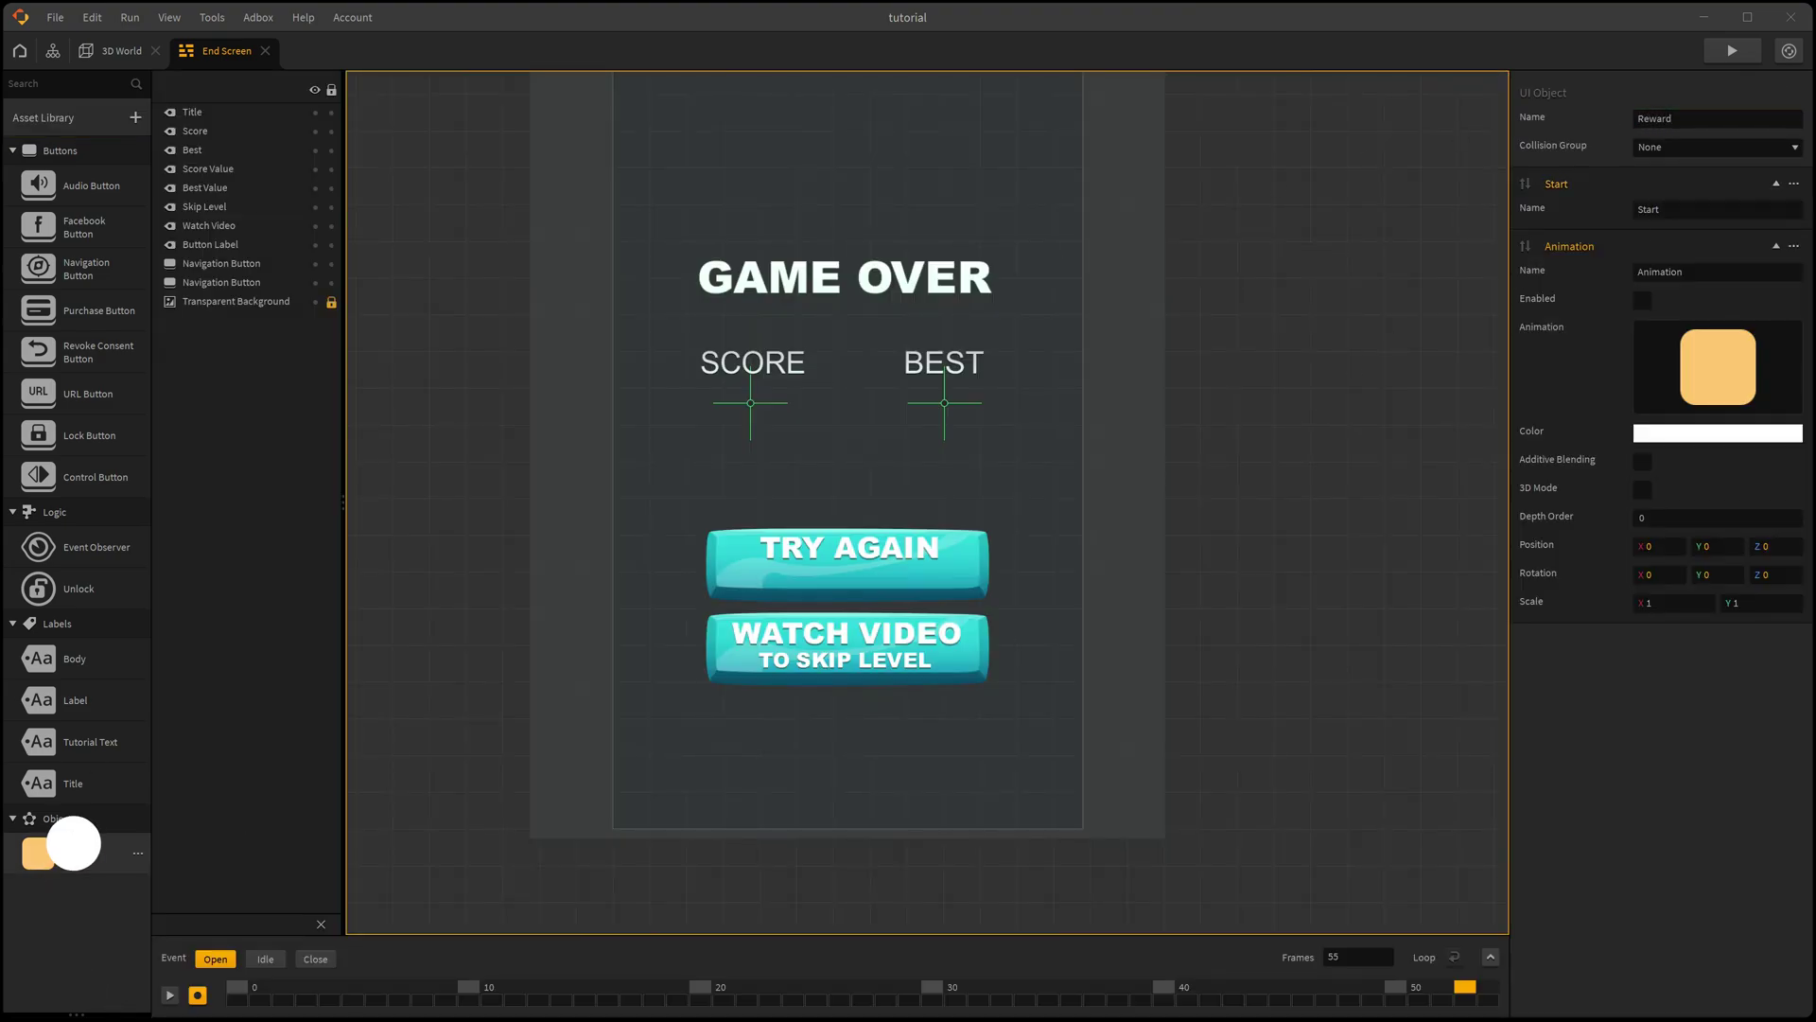
pyautogui.scroll(5, 473, 502)
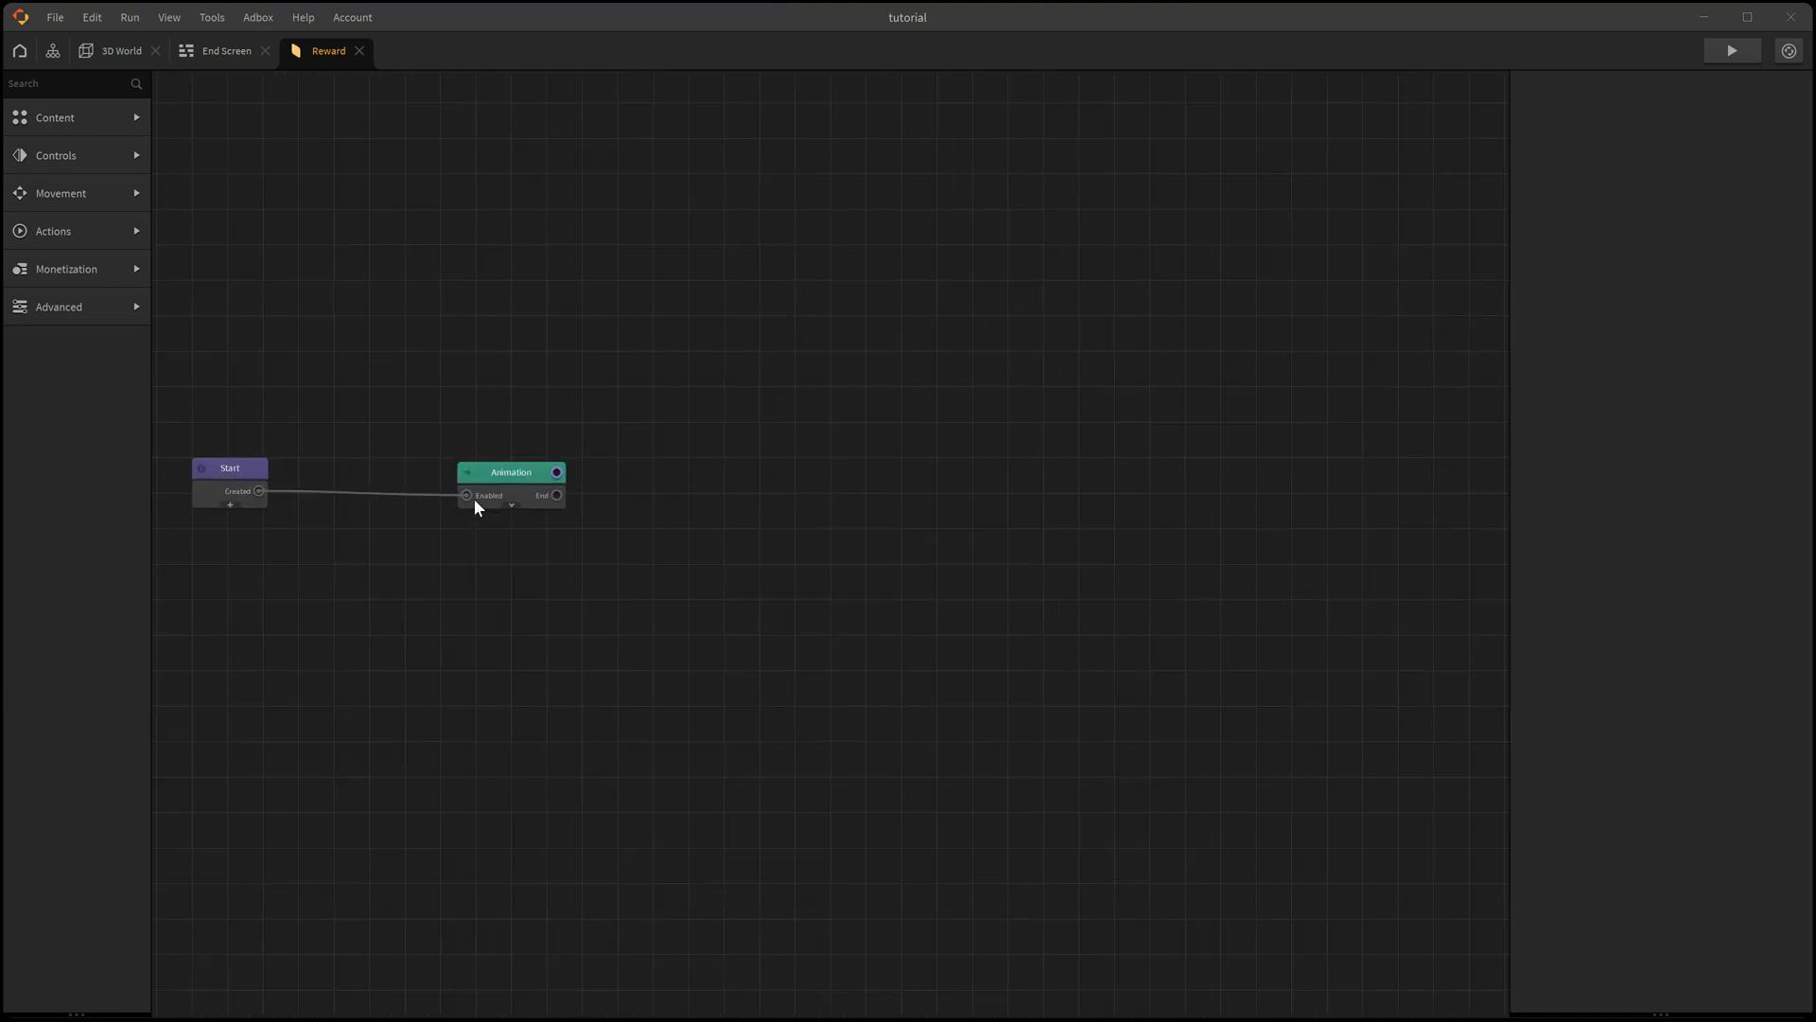
pyautogui.click(515, 470)
pyautogui.press('Delete')
pyautogui.moveTo(514, 470); pyautogui.dragTo(850, 526)
pyautogui.moveTo(584, 442); pyautogui.dragTo(889, 489)
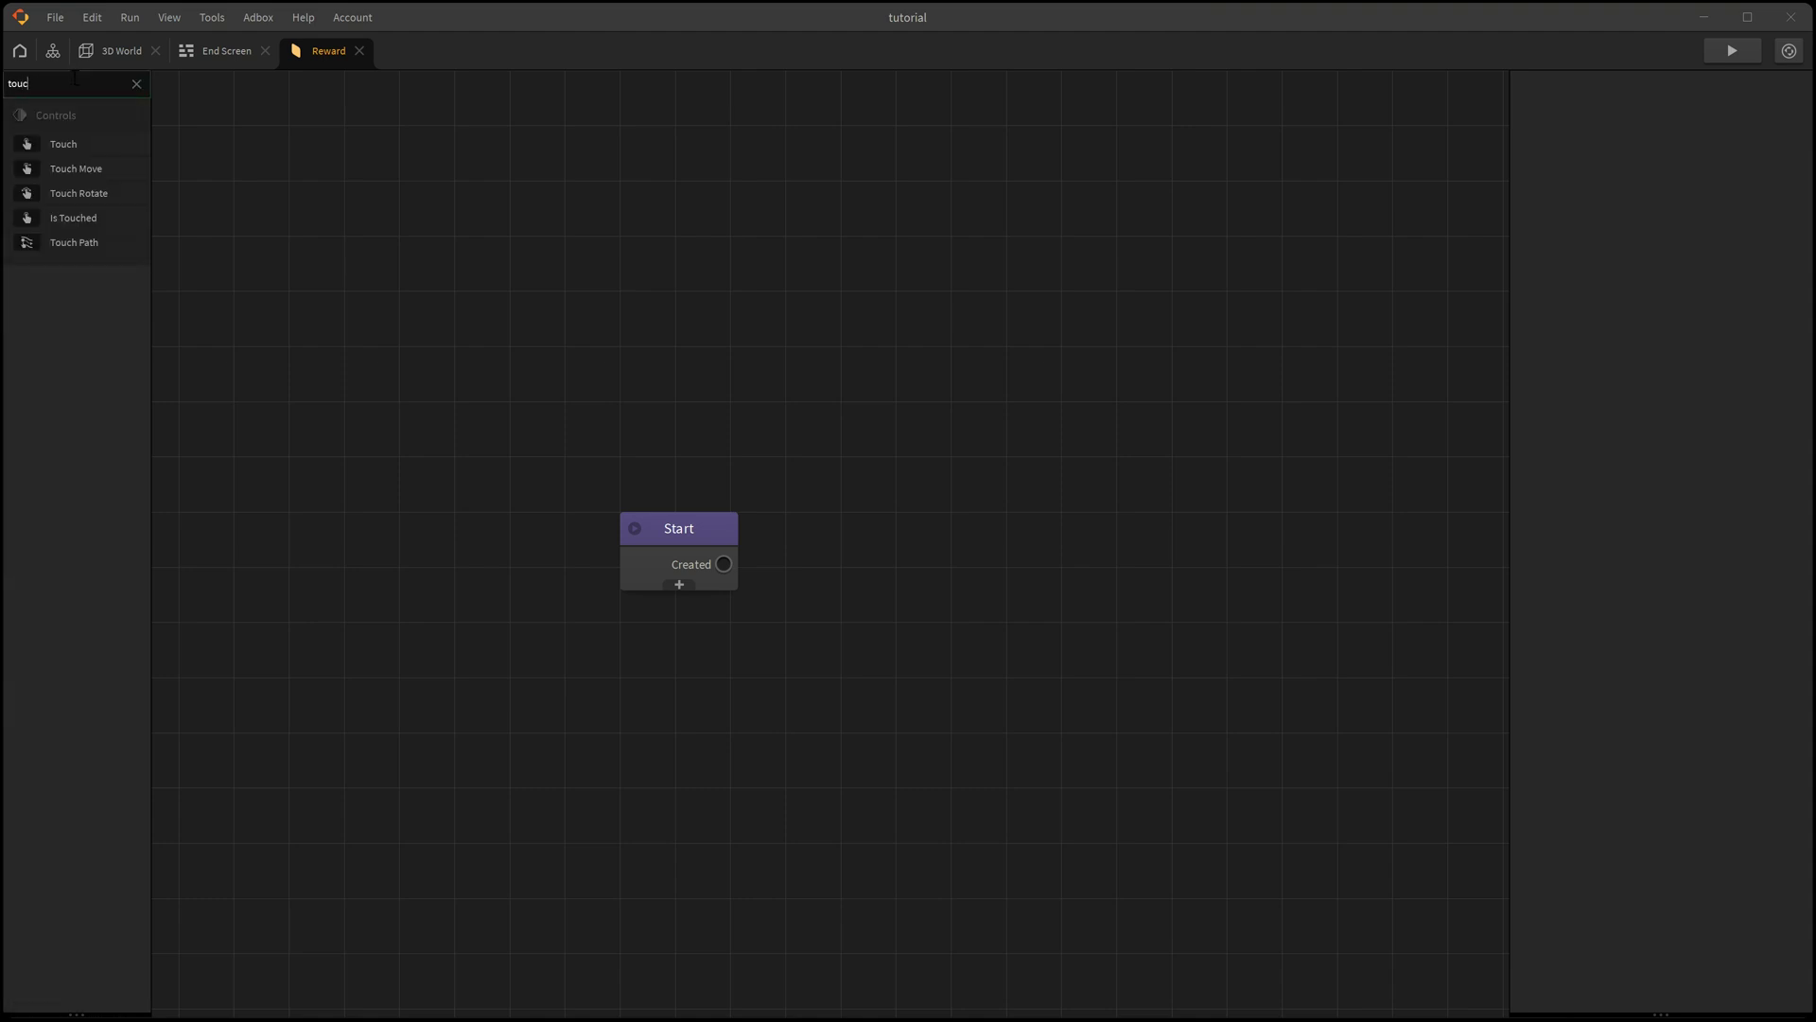
pyautogui.click(61, 144)
pyautogui.write('send')
pyautogui.moveTo(66, 151); pyautogui.dragTo(1153, 506)
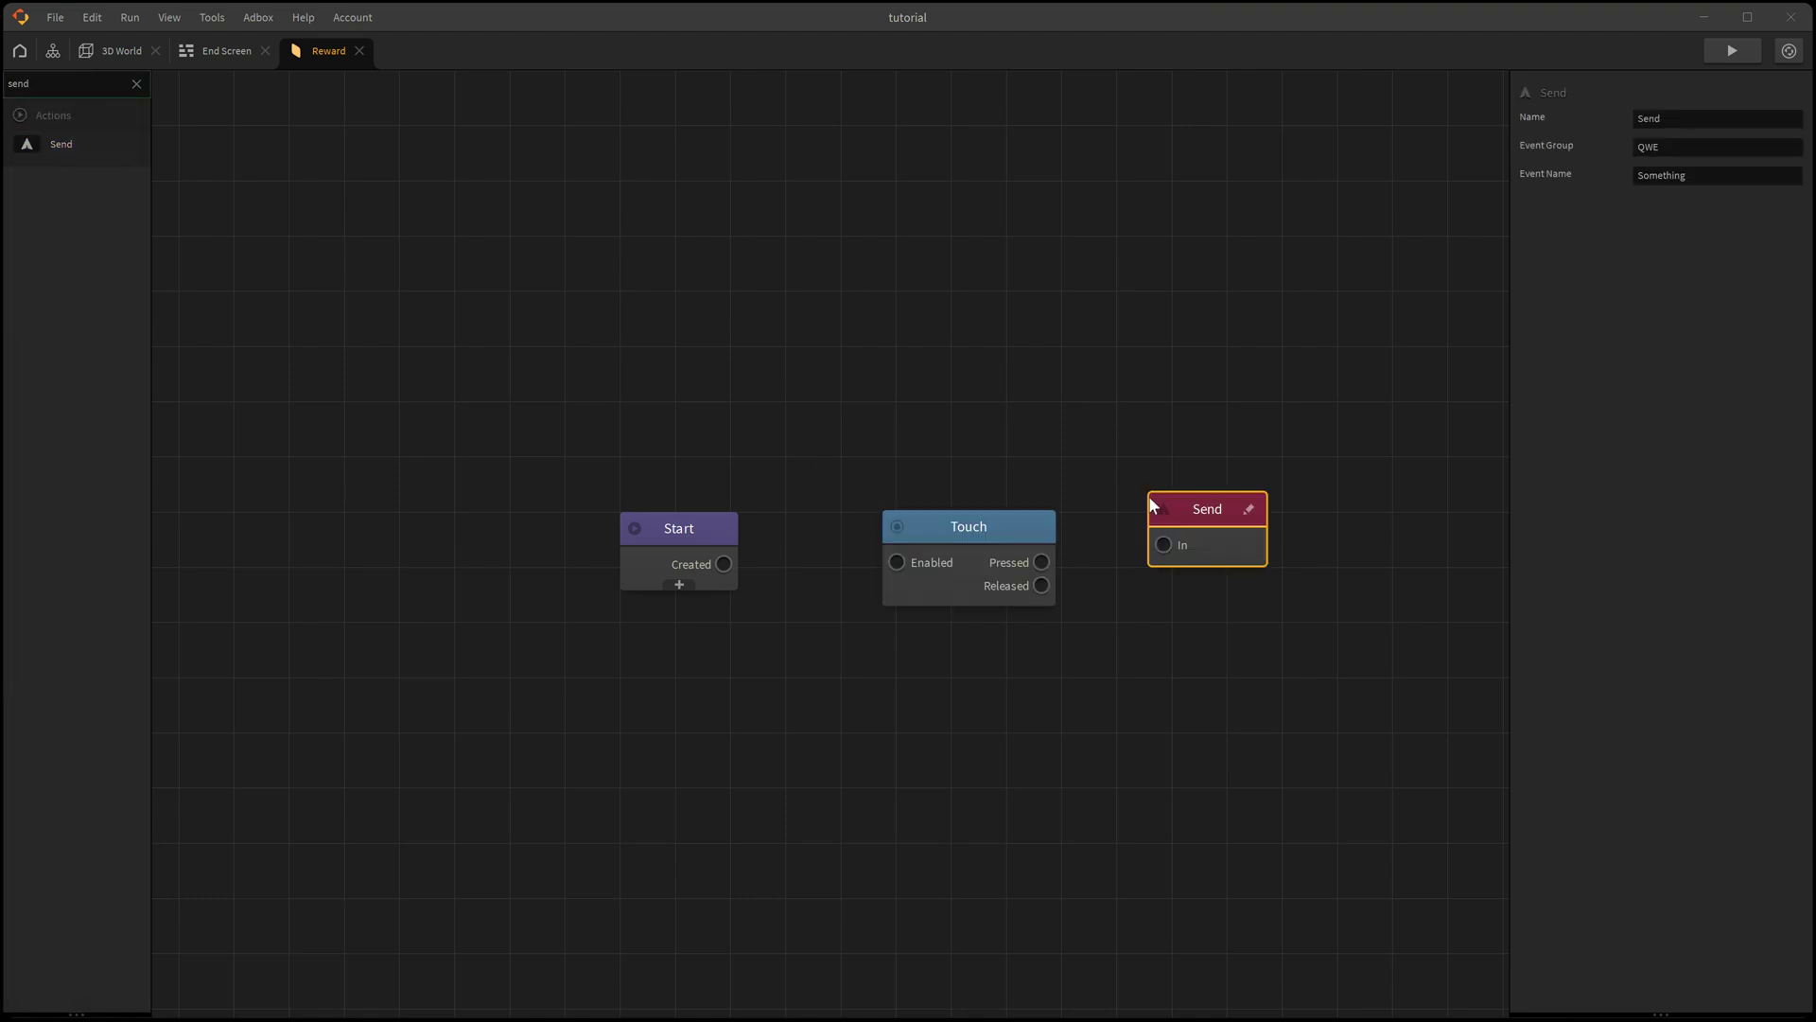
# Step: Set the Send node to event group Rewarded_Video and event name Pressed
pyautogui.click(1678, 147)
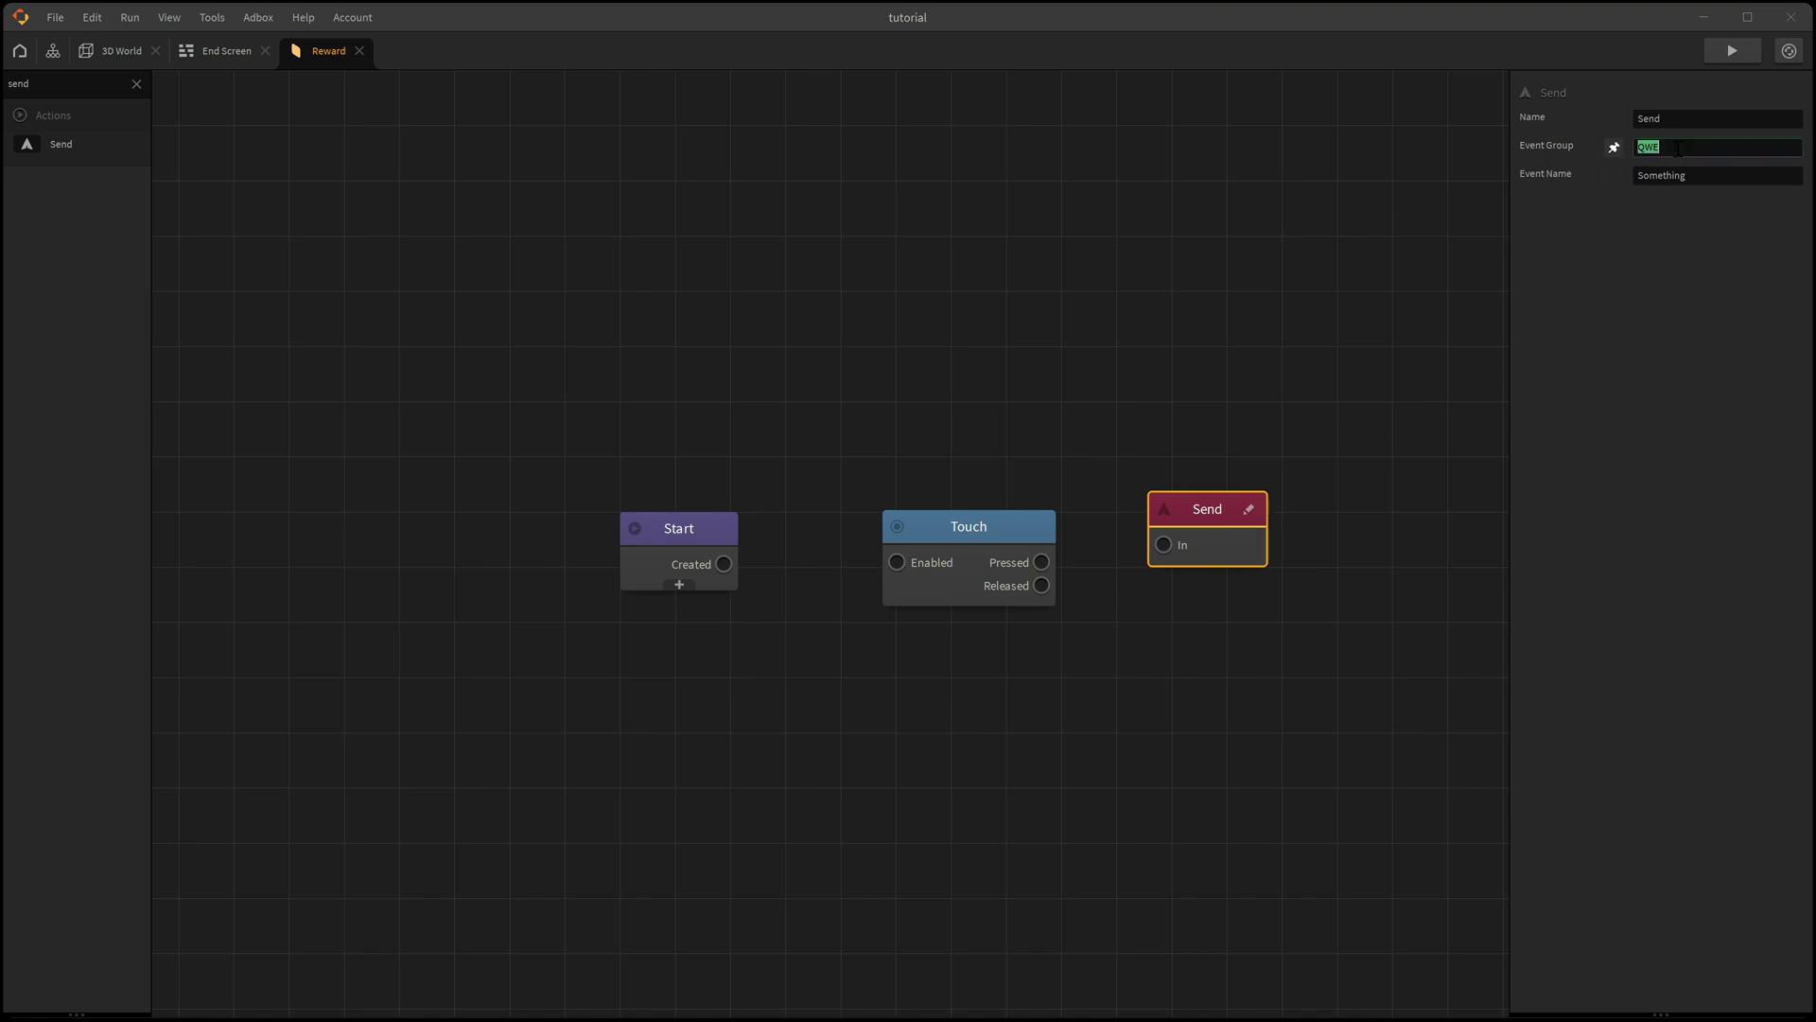
pyautogui.write('Rewarded_Video')
pyautogui.press('Return')
pyautogui.click(1710, 174)
pyautogui.write('Pressed')
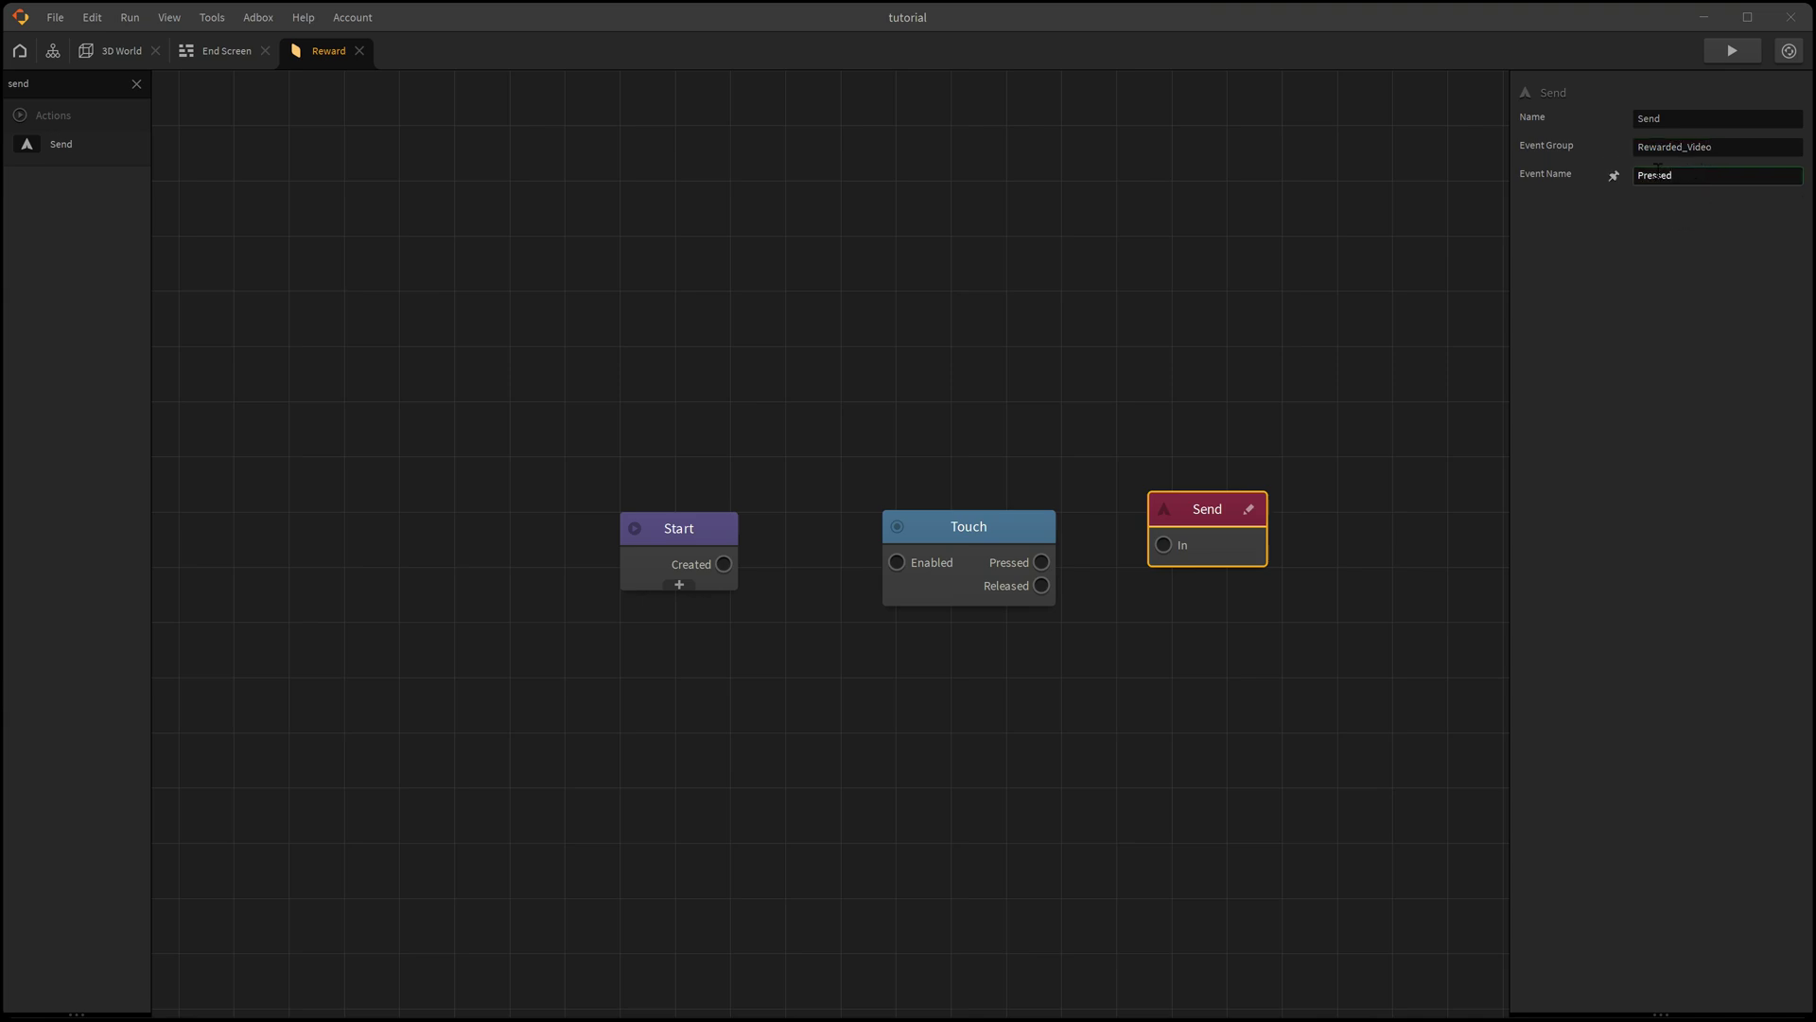
pyautogui.press('Return')
# Step: Wire Start's Created to Touch's Enabled and Touch's Pressed to Send's In
pyautogui.moveTo(724, 564); pyautogui.dragTo(898, 562)
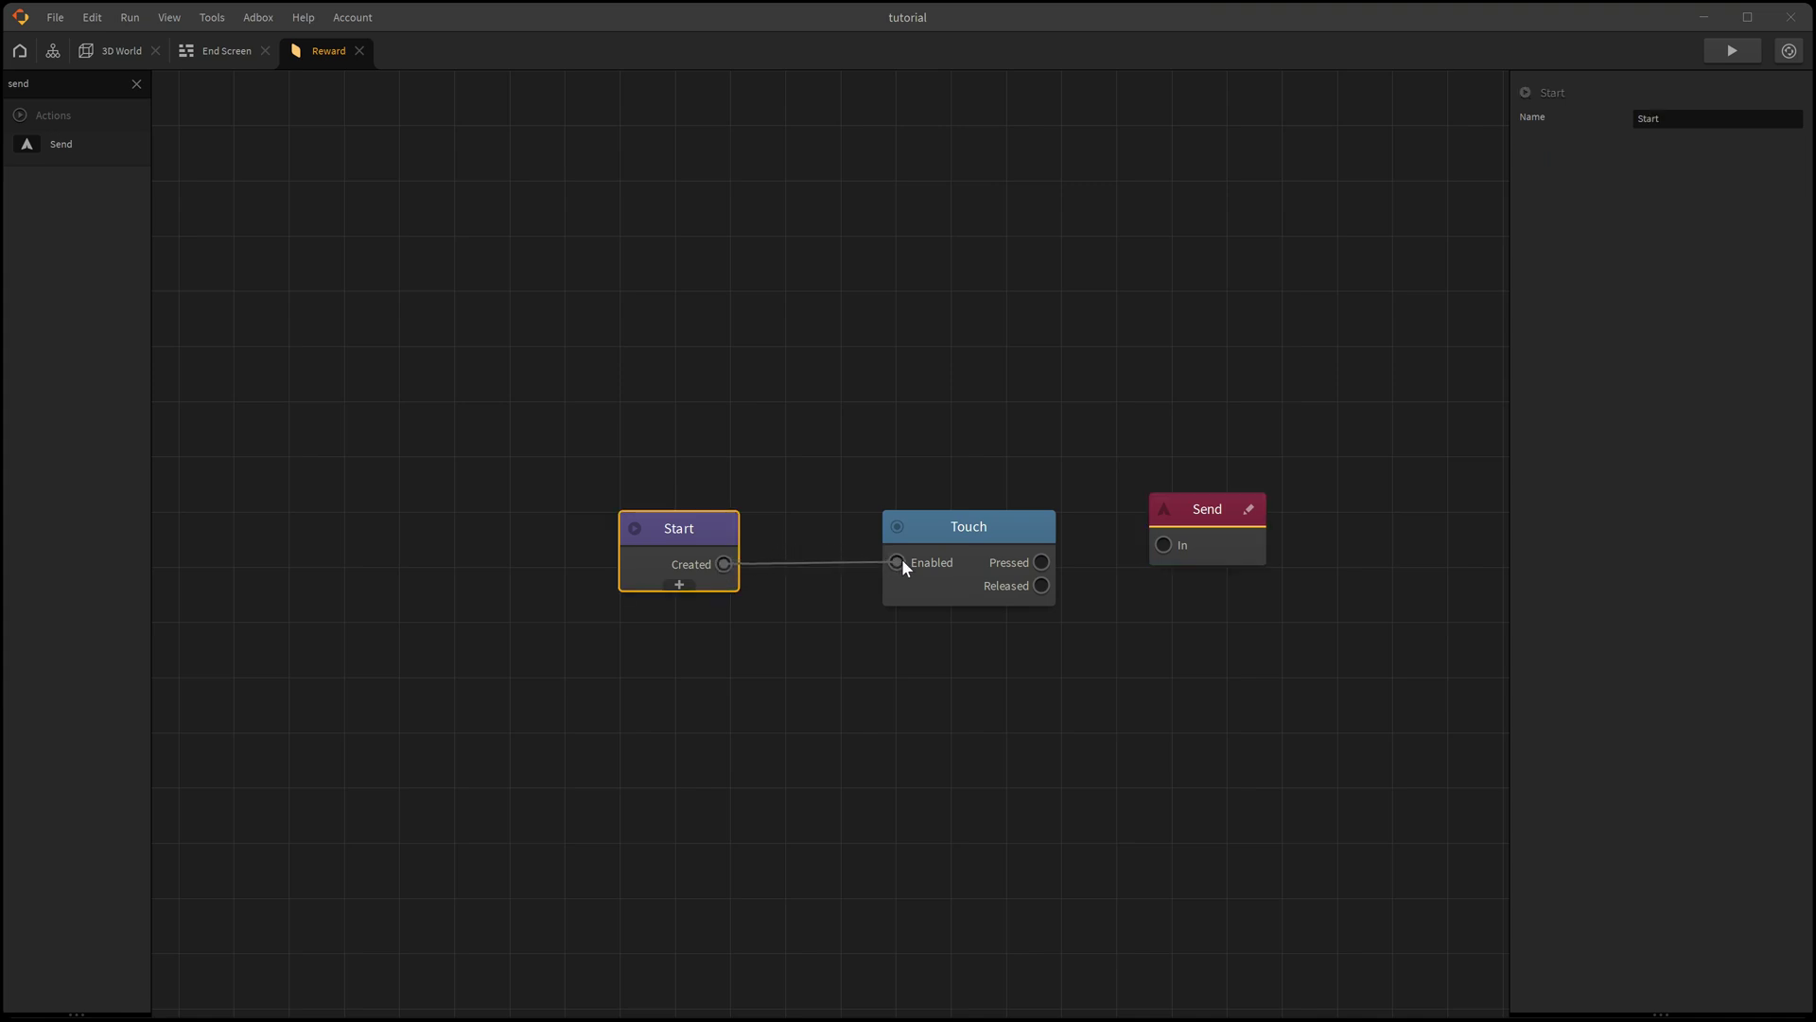
pyautogui.moveTo(1038, 560); pyautogui.dragTo(1171, 540)
pyautogui.click(1202, 507)
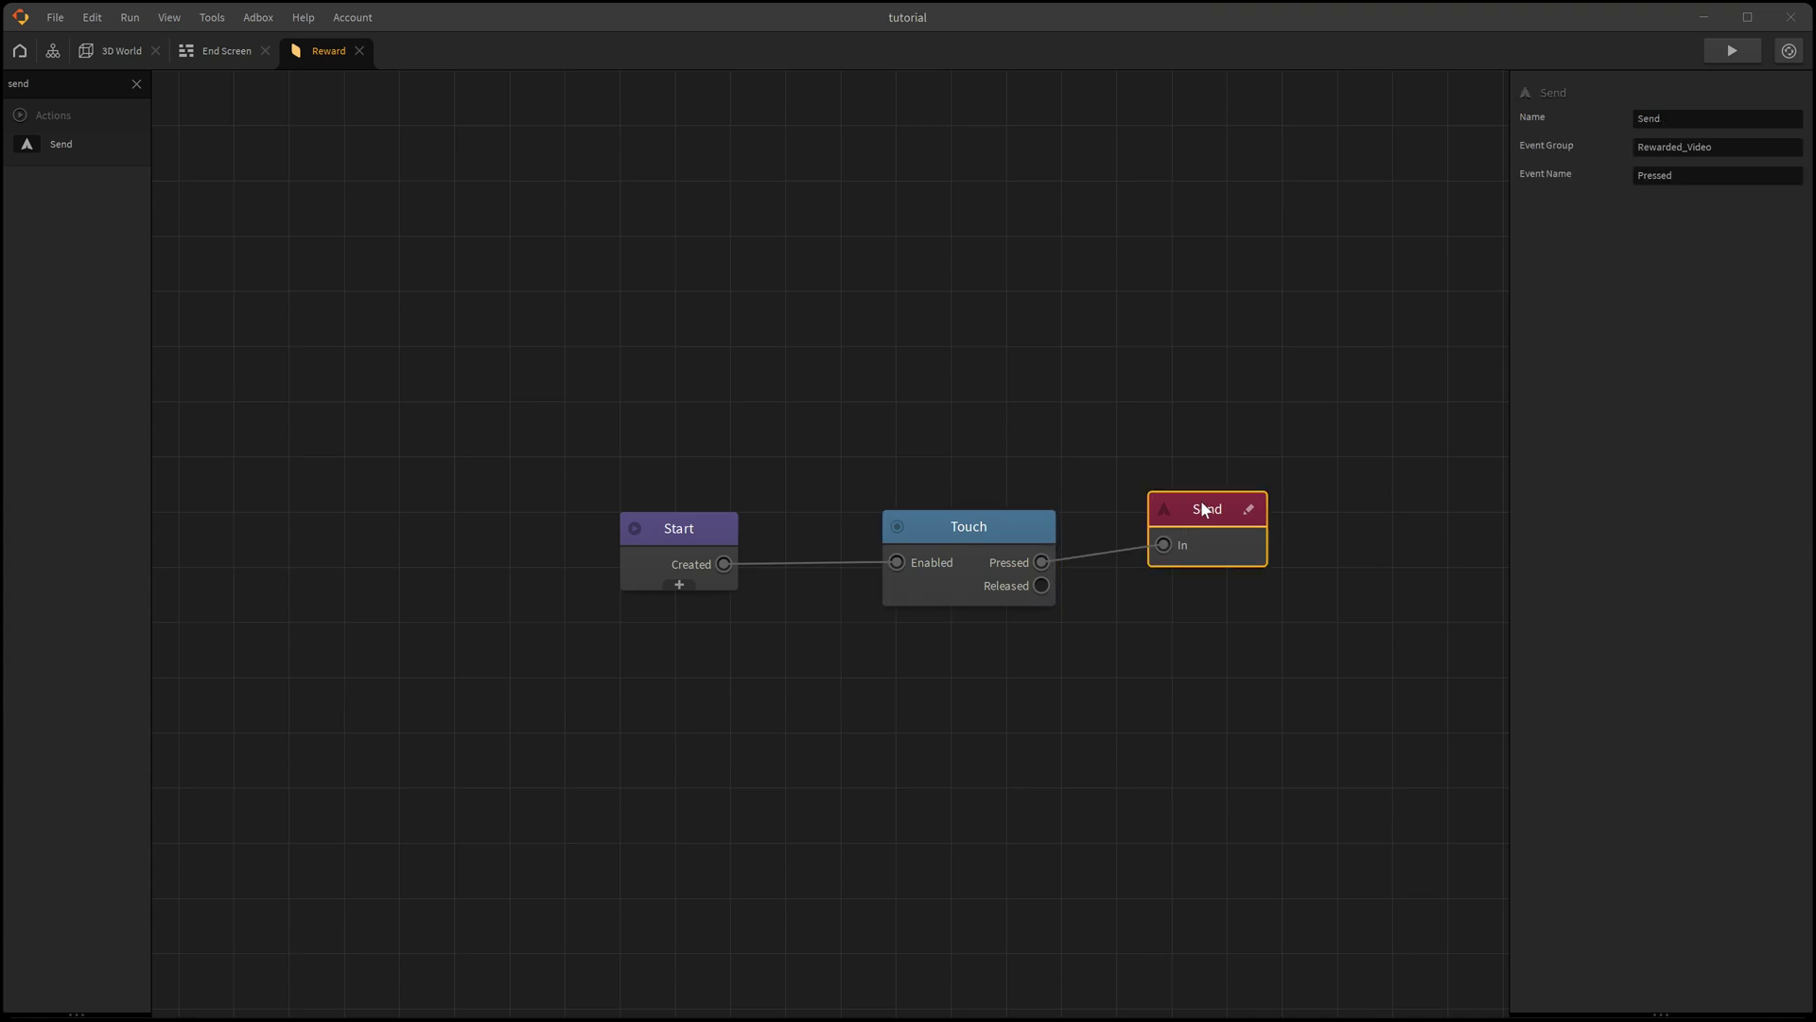
pyautogui.moveTo(1203, 504); pyautogui.dragTo(1205, 532)
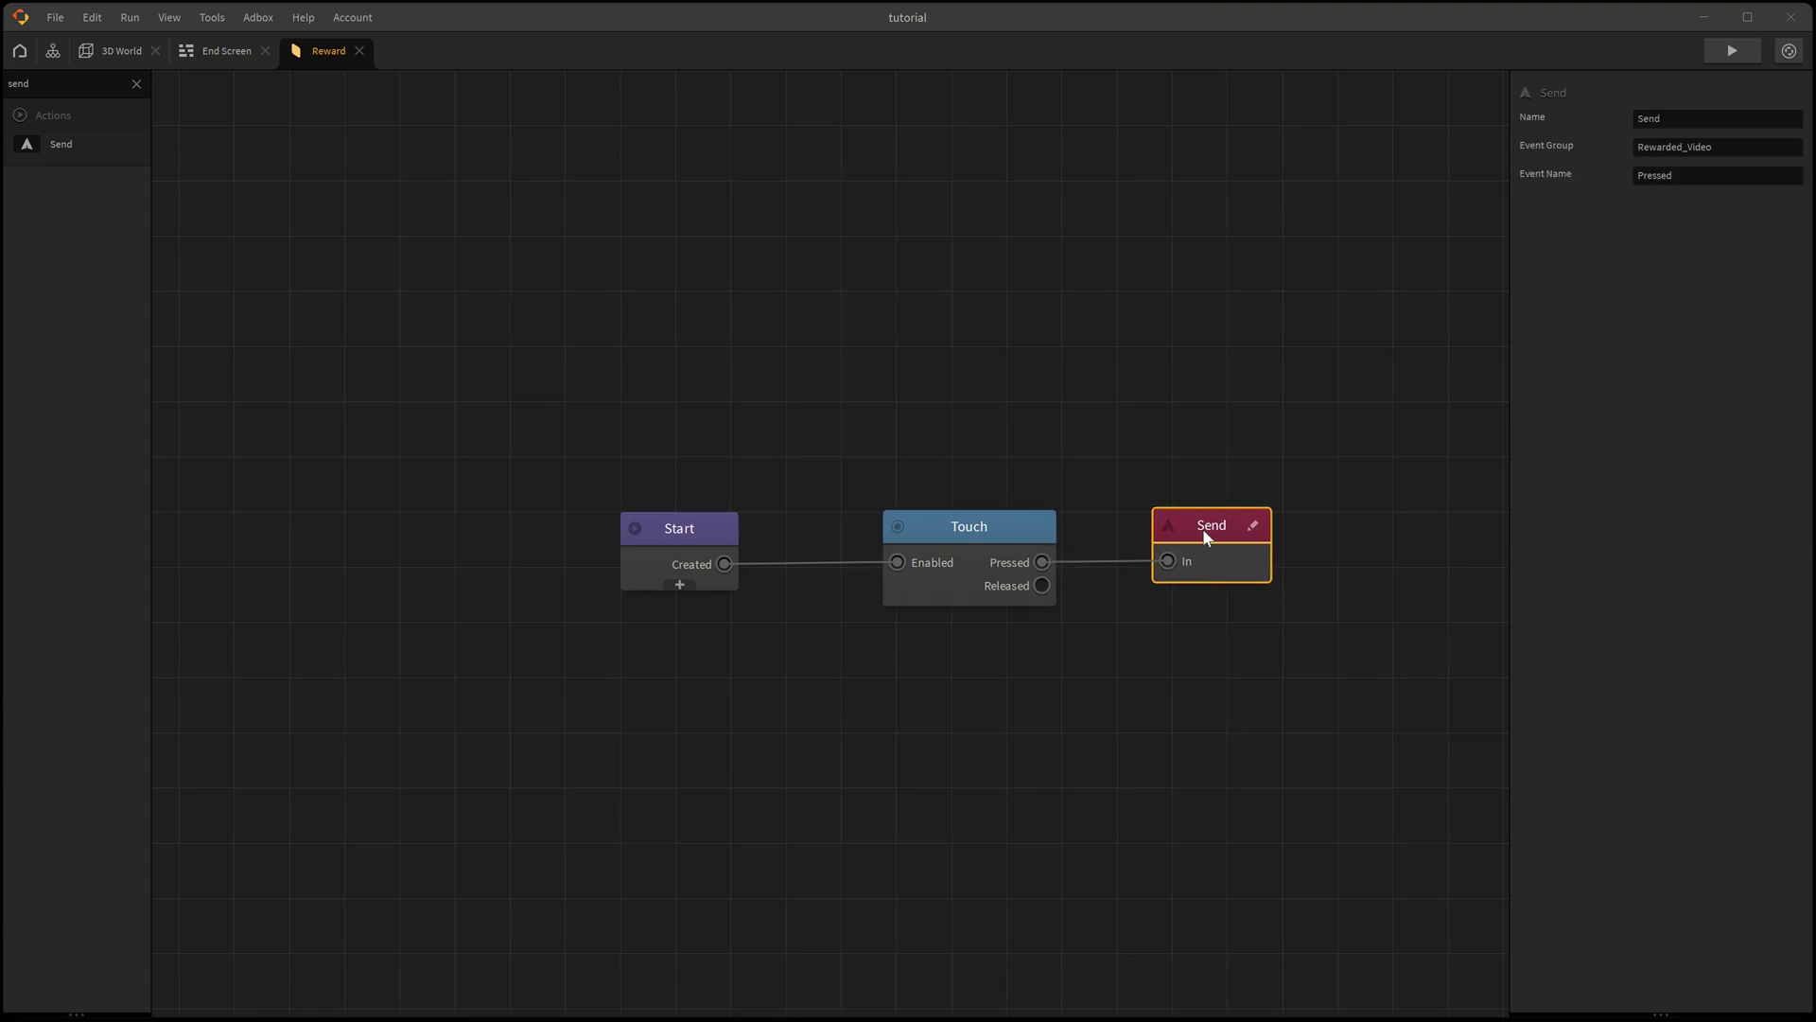
# Step: Drag the Reward object onto the End Screen's WATCH VIDEO button to cover it
pyautogui.click(225, 51)
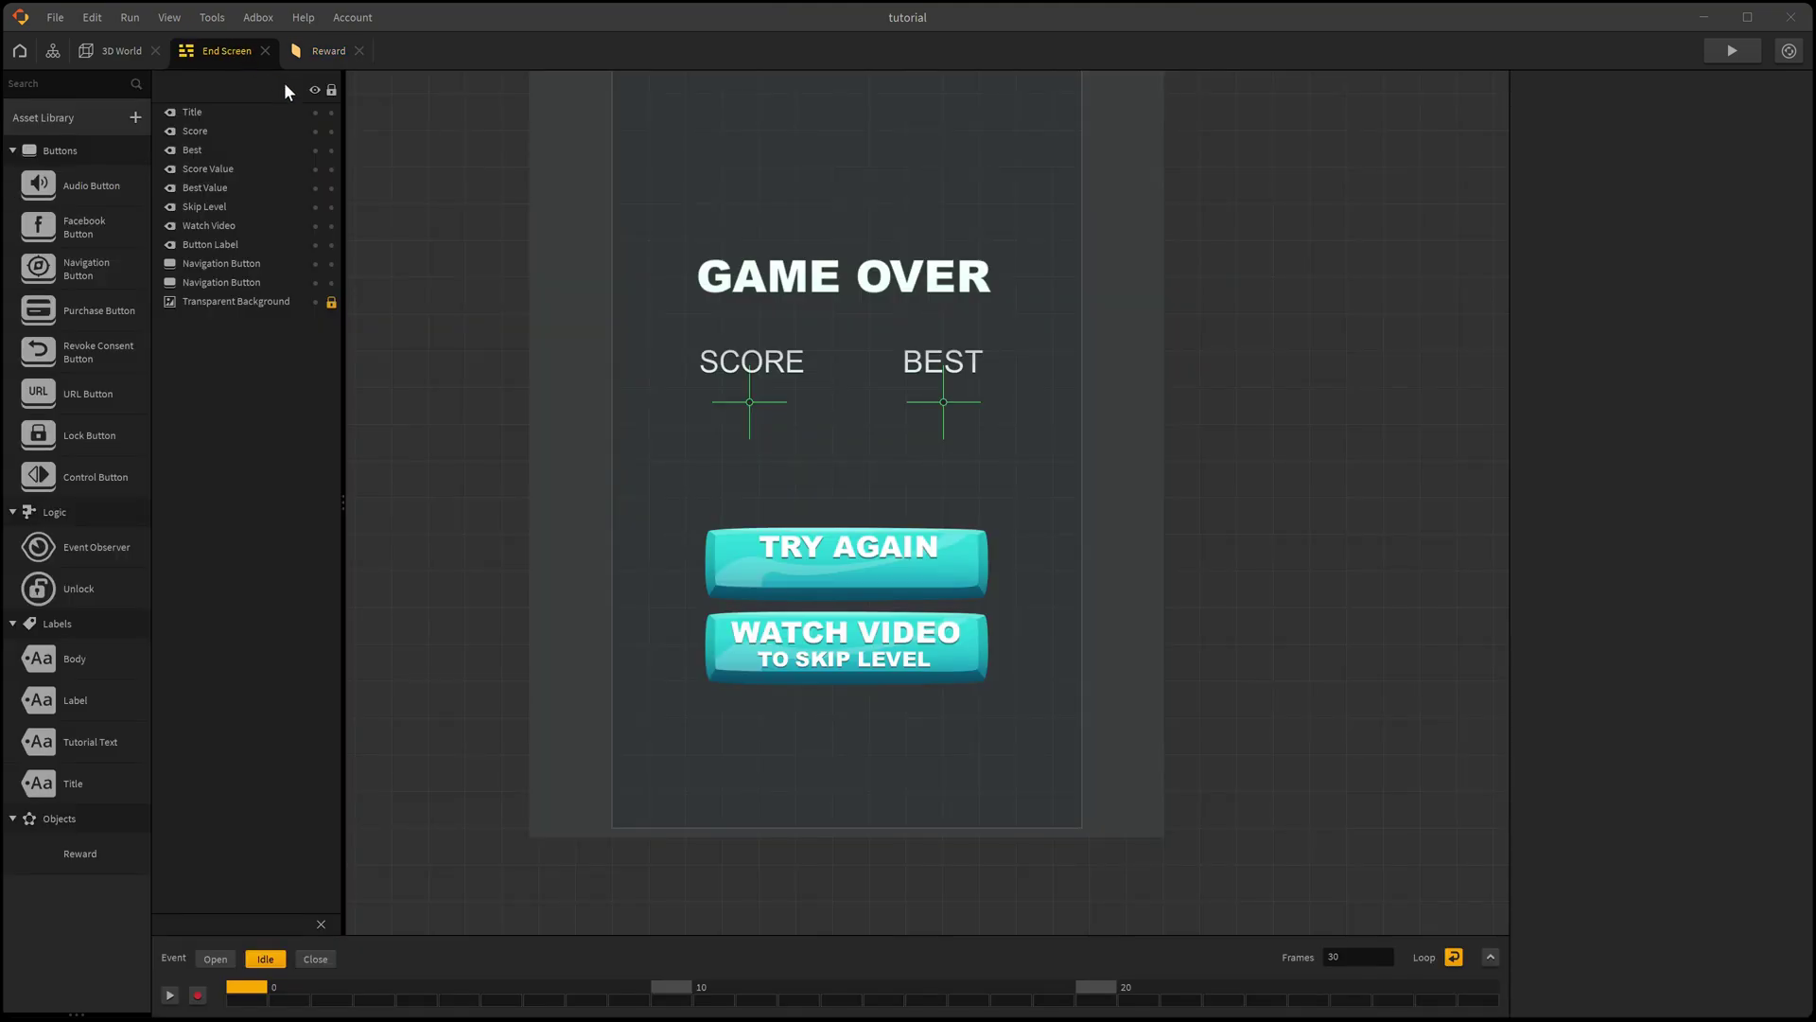
pyautogui.moveTo(81, 851); pyautogui.dragTo(951, 651)
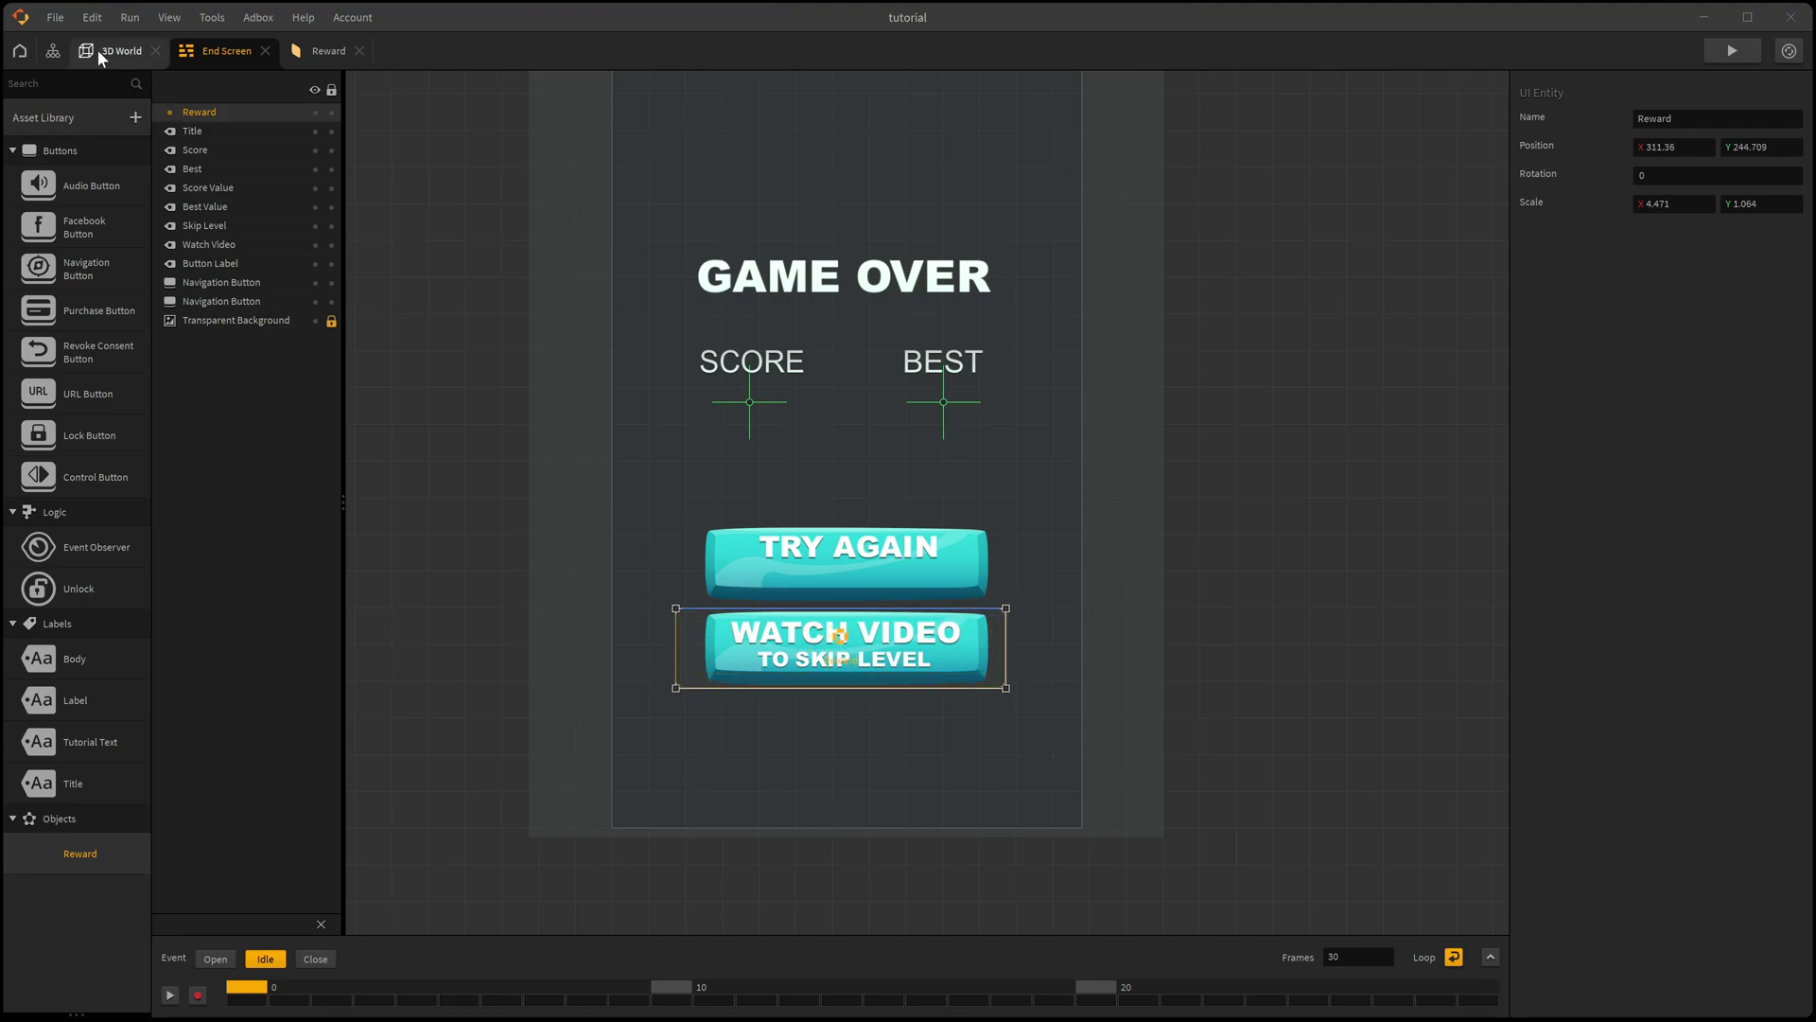
pyautogui.click(53, 50)
# Step: In 3D World, add Receive and Rewarded Video nodes to the Submarine's logic
pyautogui.doubleClick(322, 406)
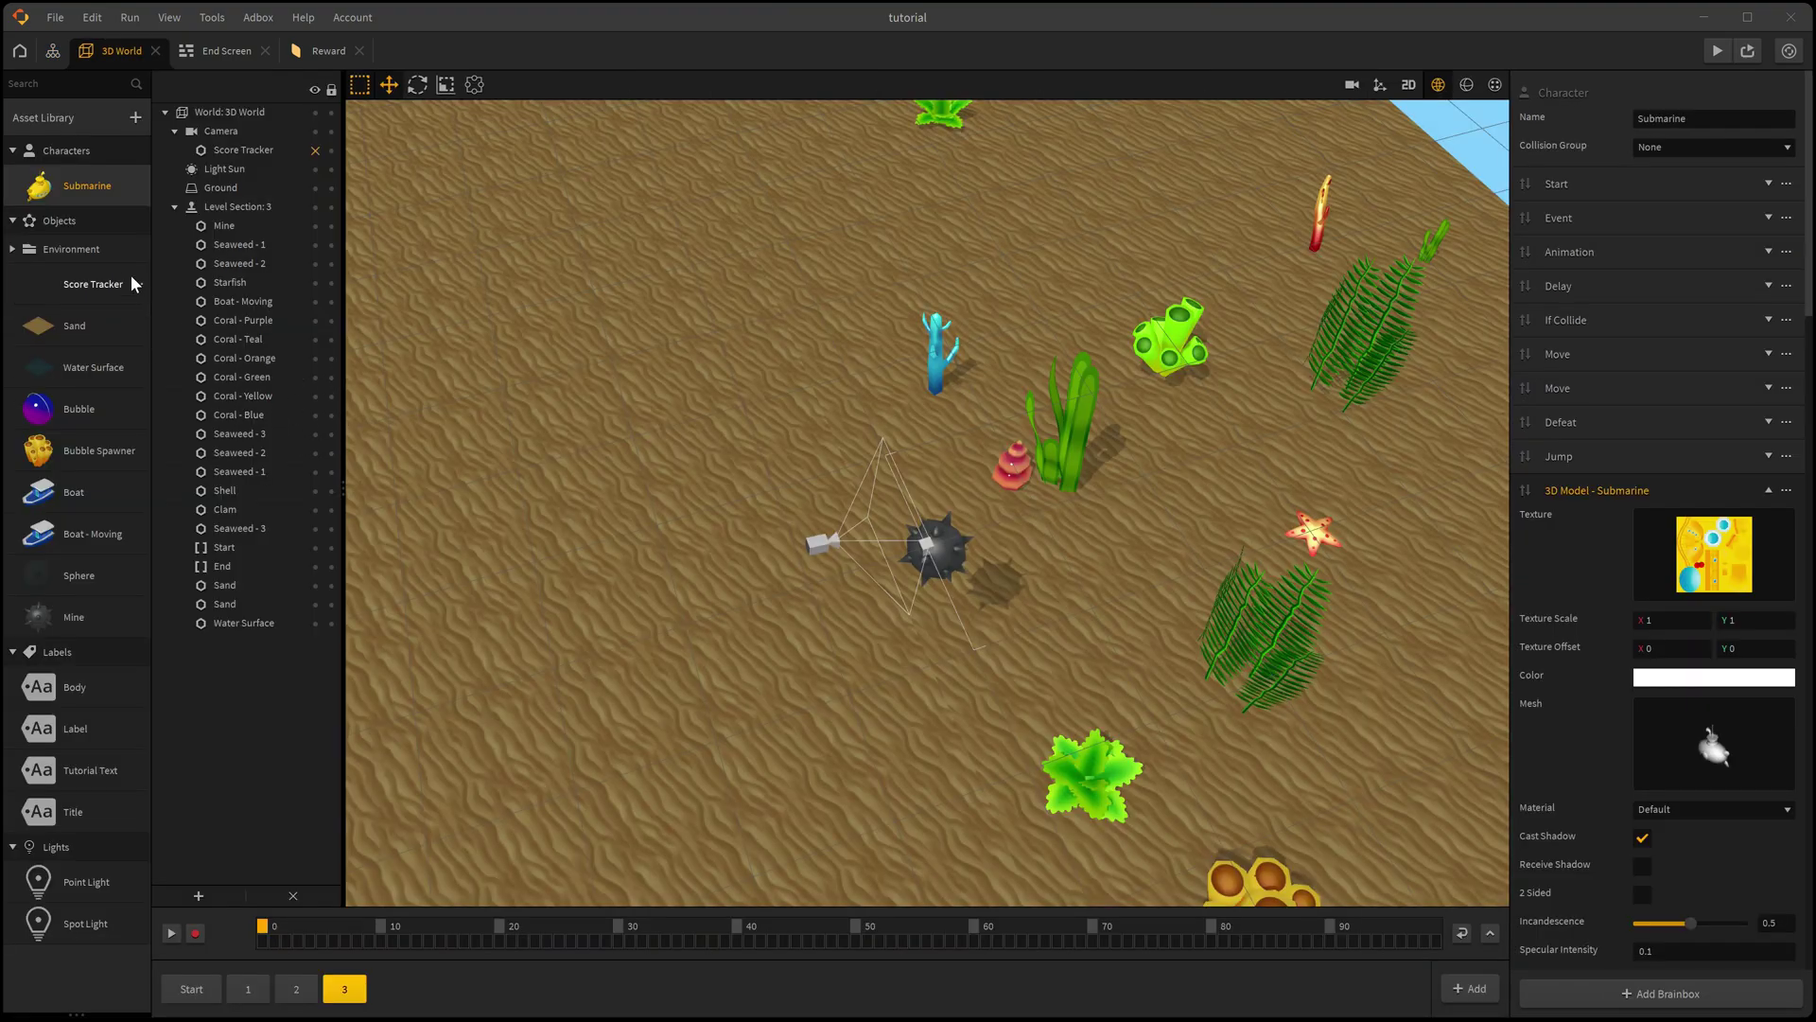
pyautogui.doubleClick(71, 187)
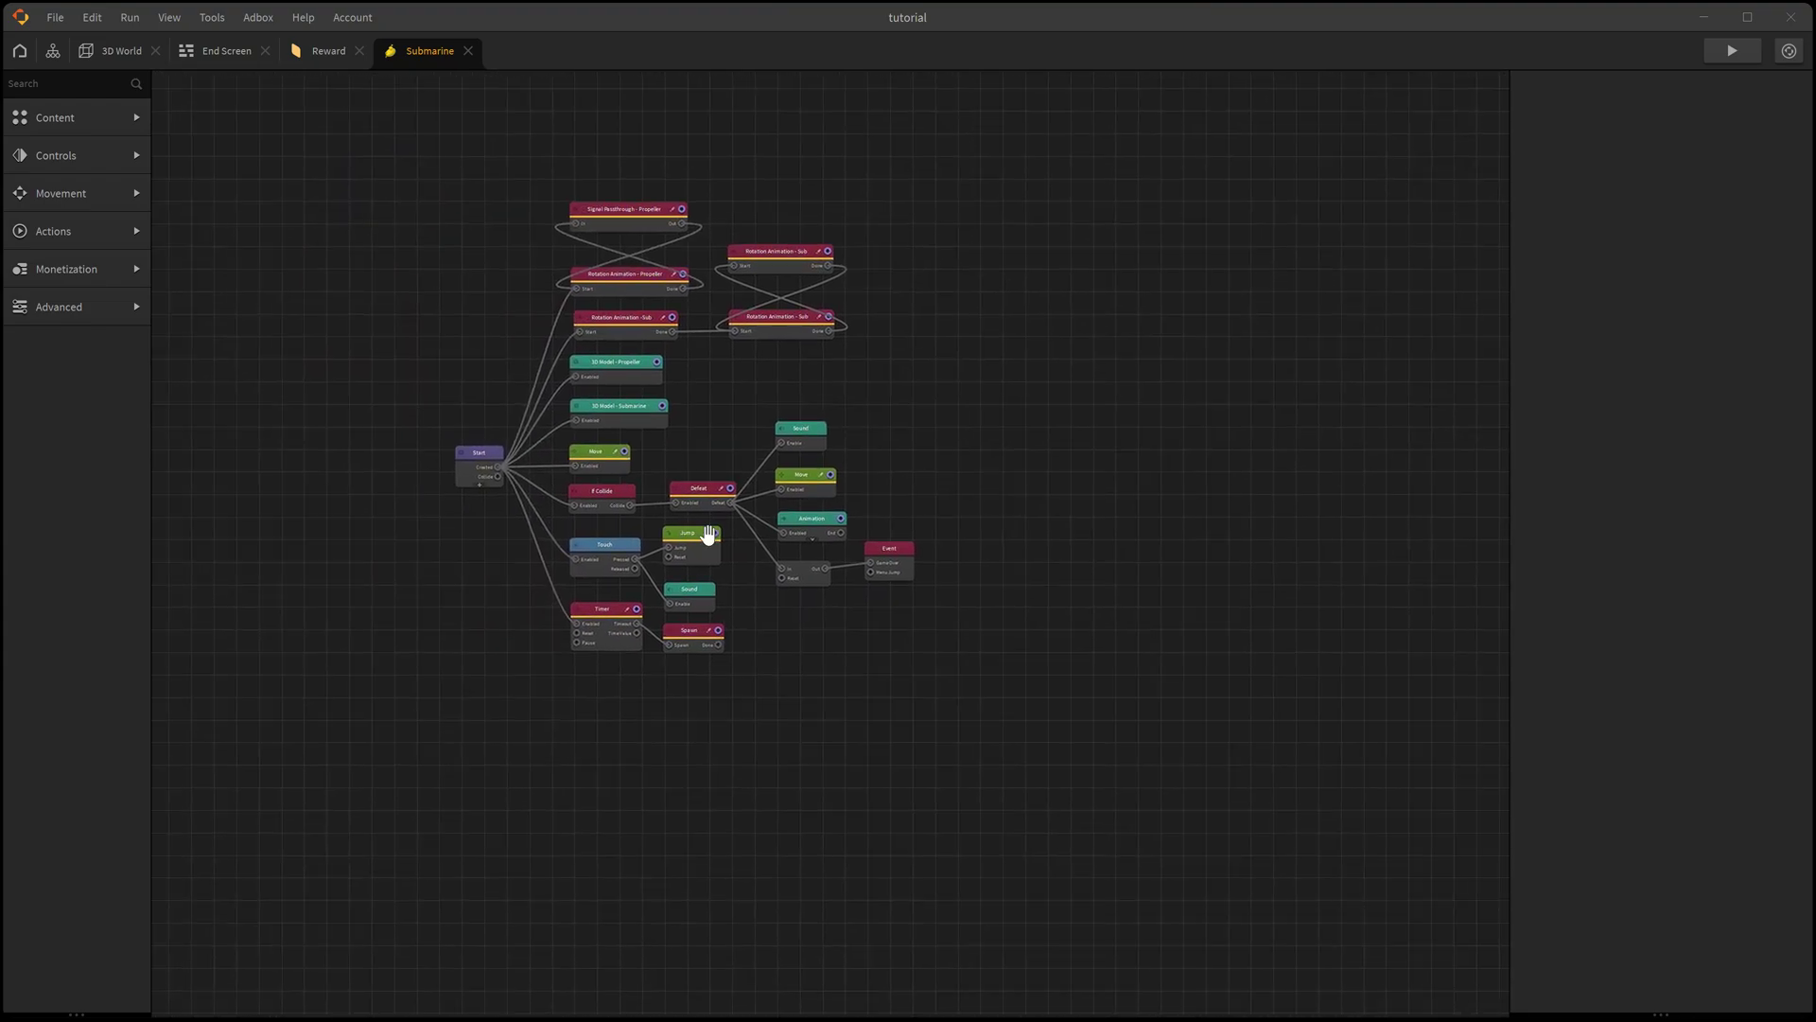
pyautogui.scroll(3, 709, 530)
pyautogui.moveTo(656, 498); pyautogui.dragTo(724, 523)
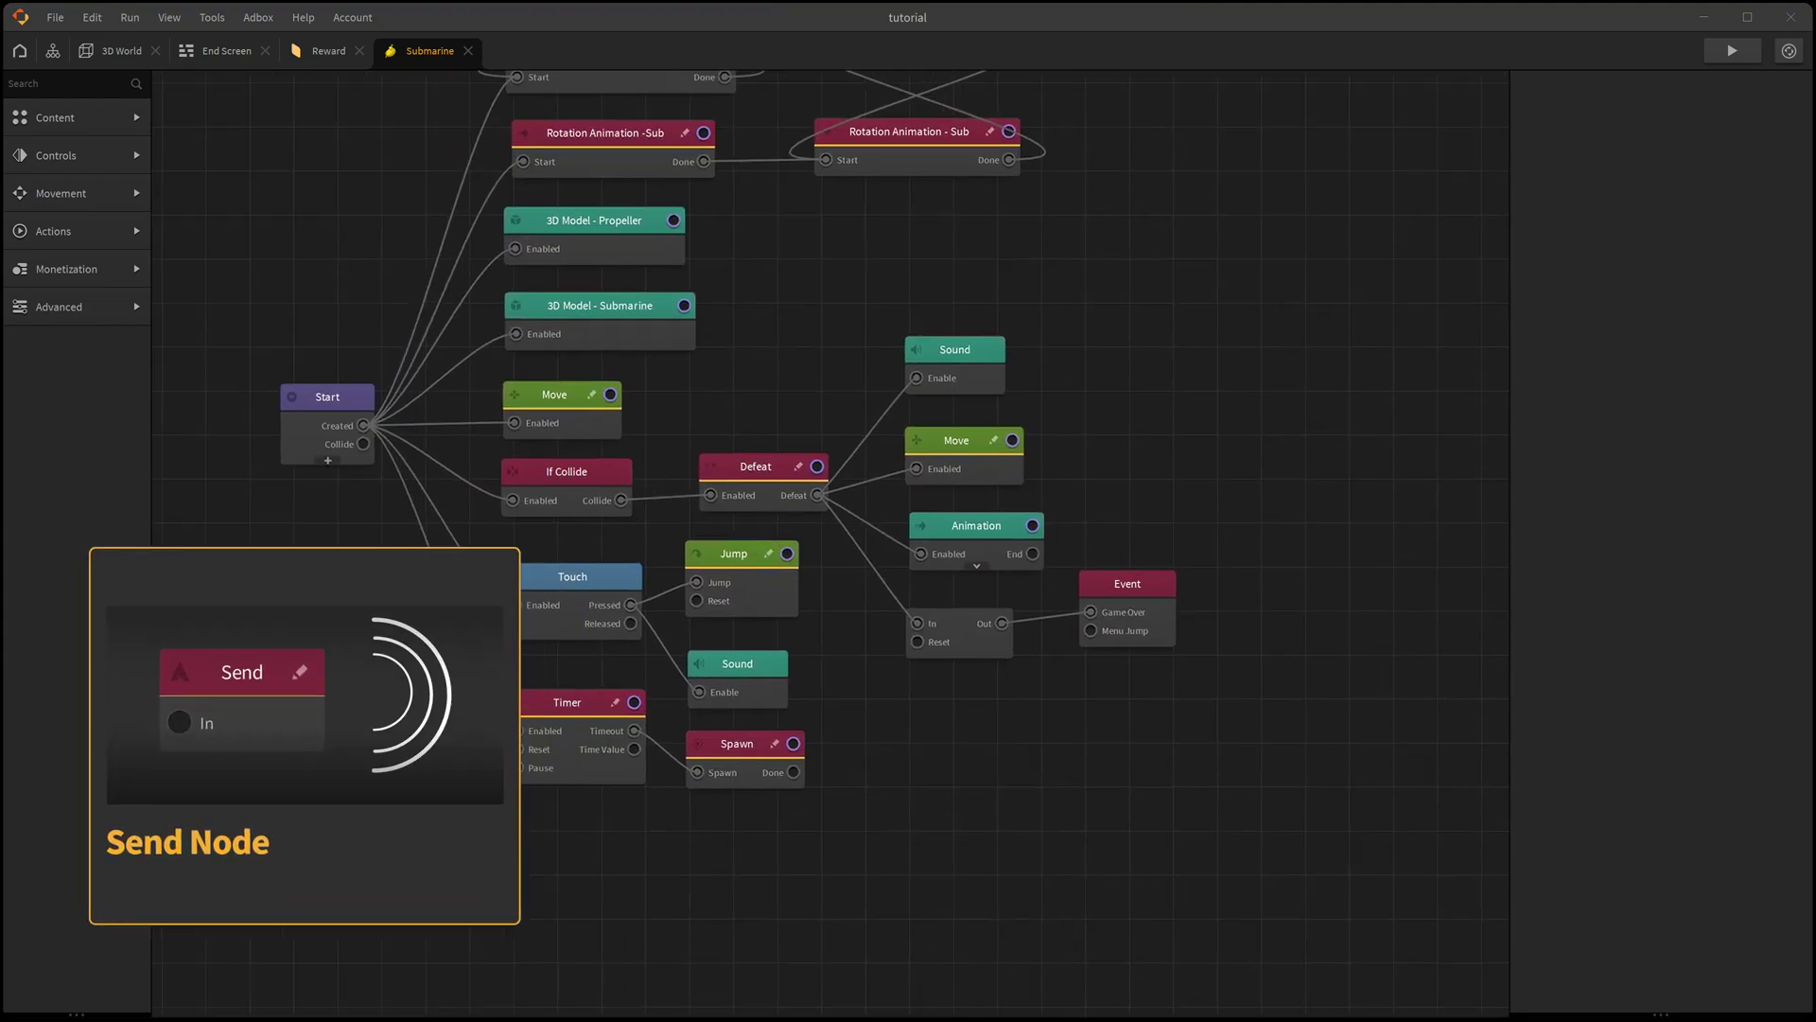
pyautogui.click(59, 84)
pyautogui.write('re')
pyautogui.moveTo(76, 215); pyautogui.dragTo(417, 850)
pyautogui.write('wa')
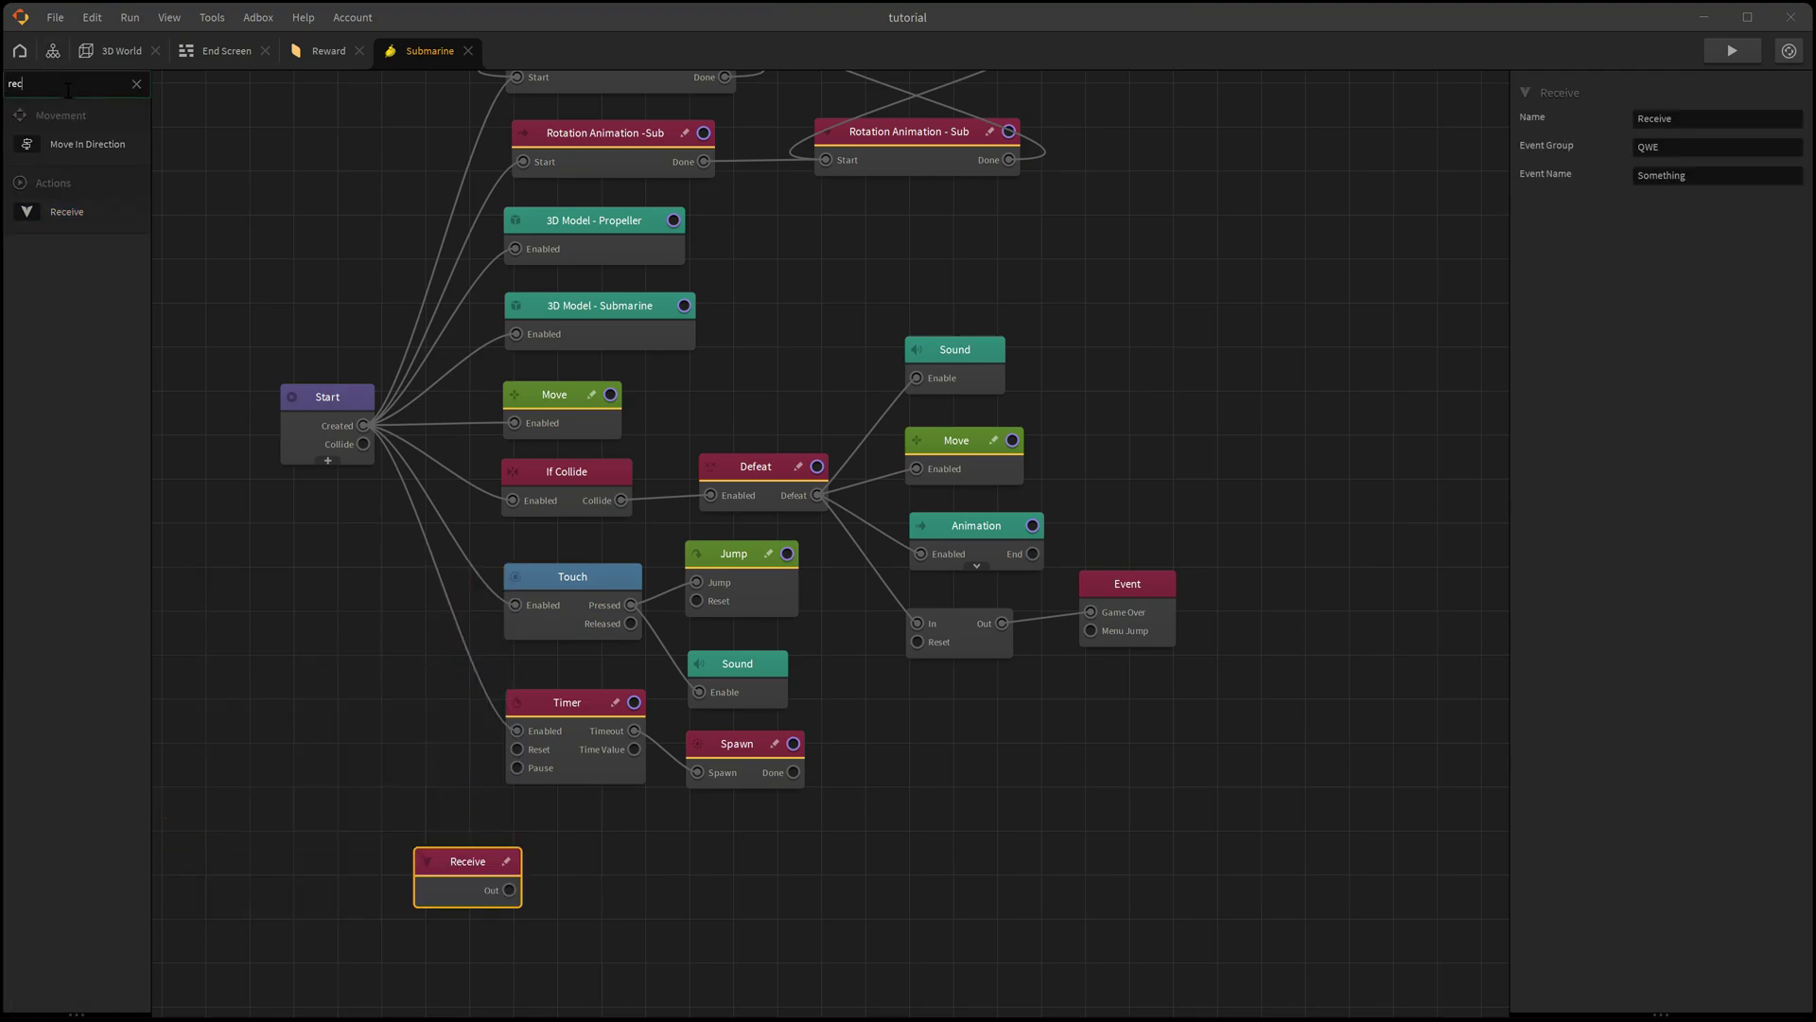
pyautogui.moveTo(85, 144); pyautogui.dragTo(613, 857)
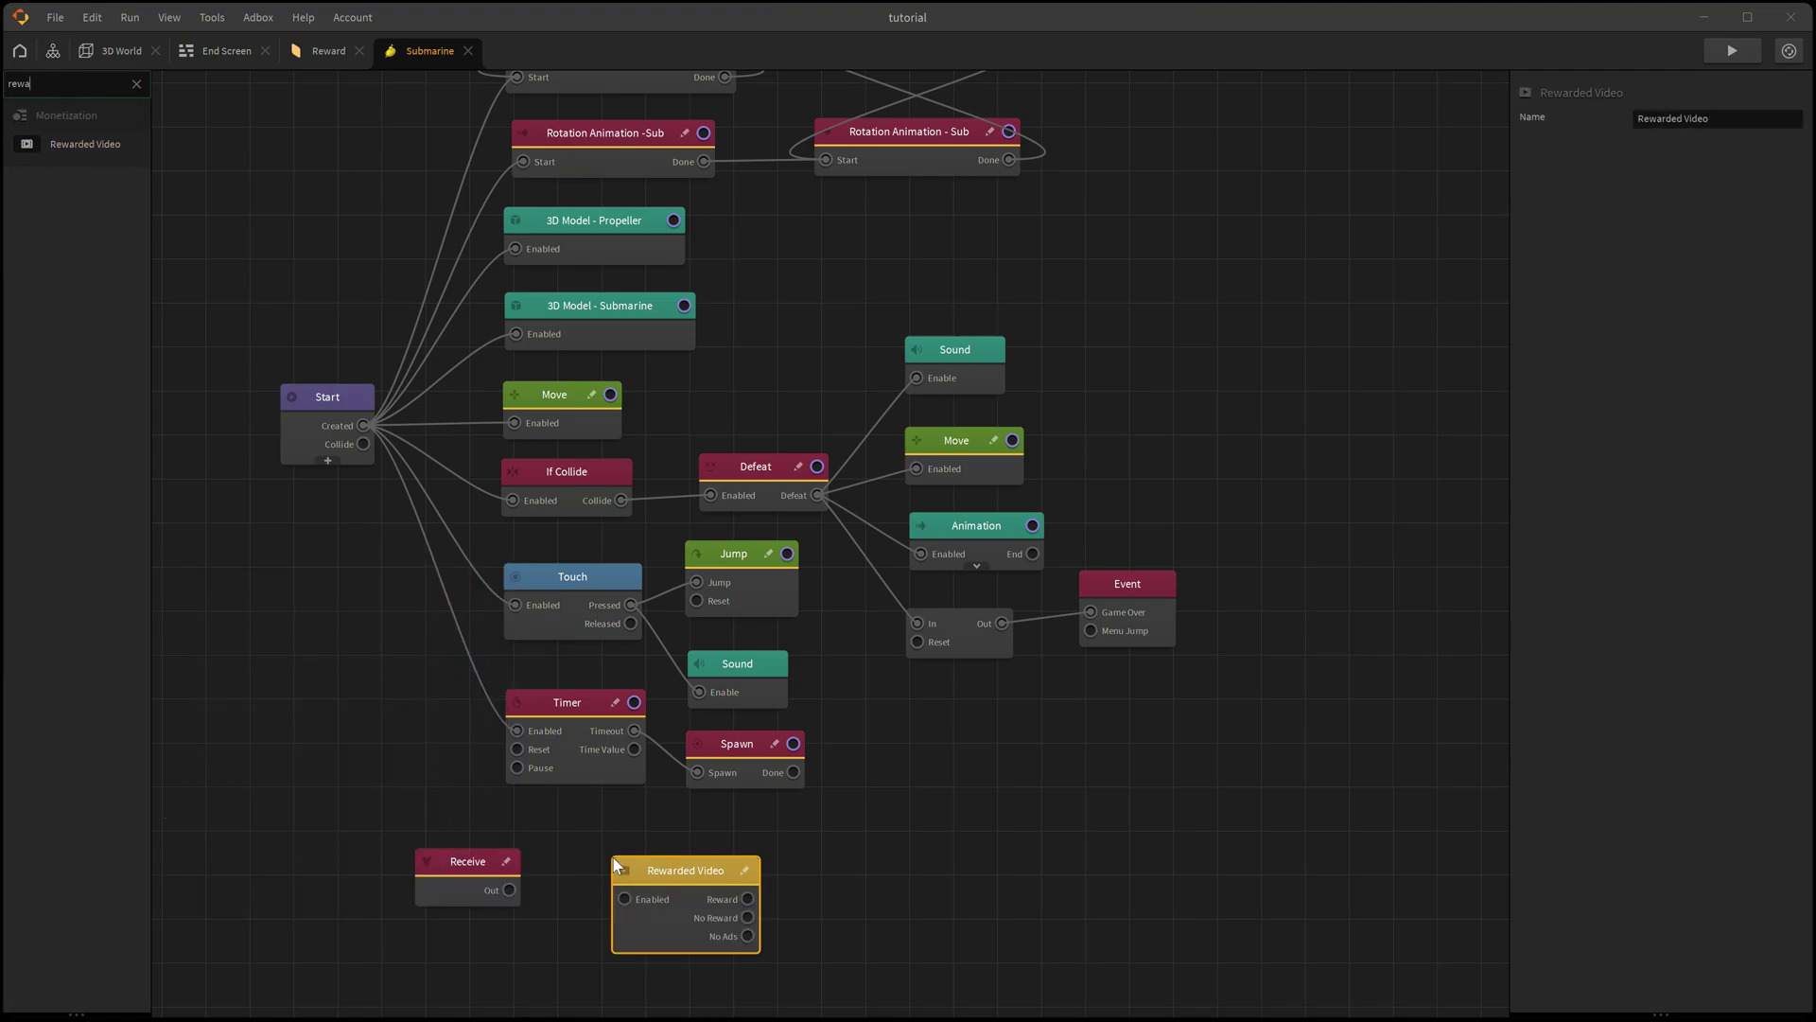
# Step: Set the Receive node's event group to Rewarded_Video and event name to Pressed
pyautogui.click(480, 861)
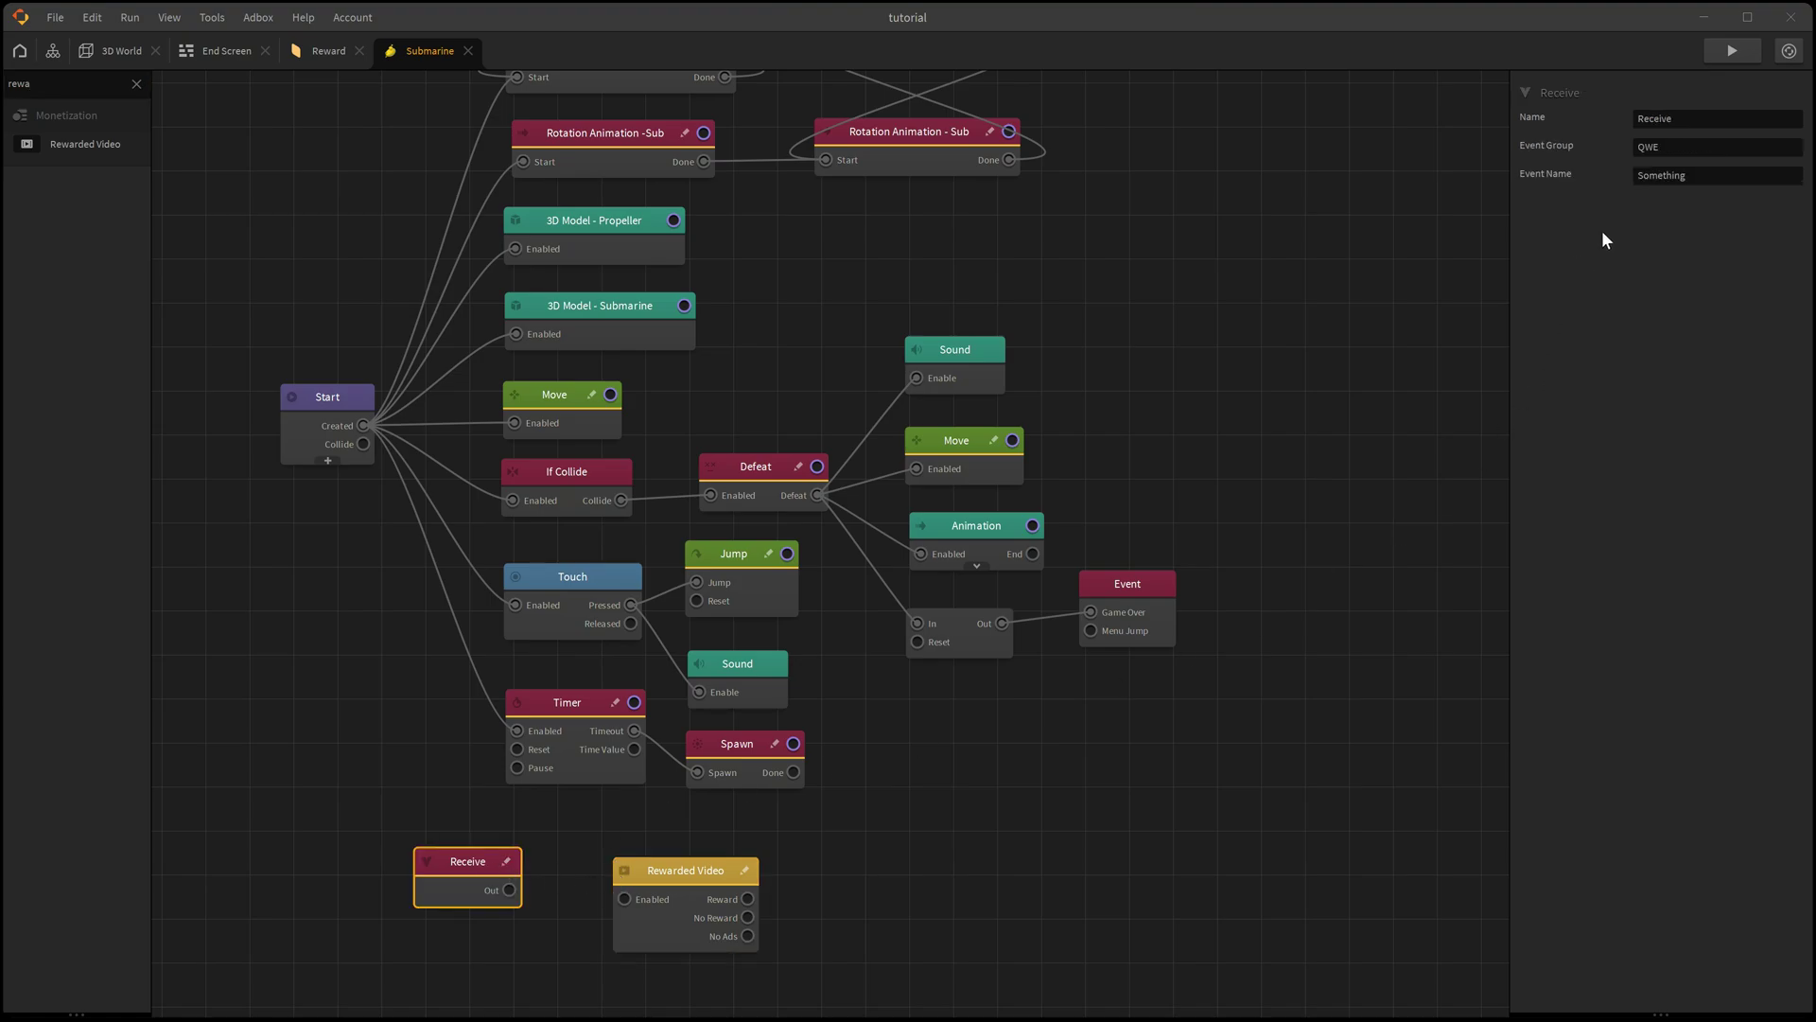
pyautogui.doubleClick(1680, 148)
pyautogui.write('Rewarded_Video')
pyautogui.press('Tab')
pyautogui.write('Pressed')
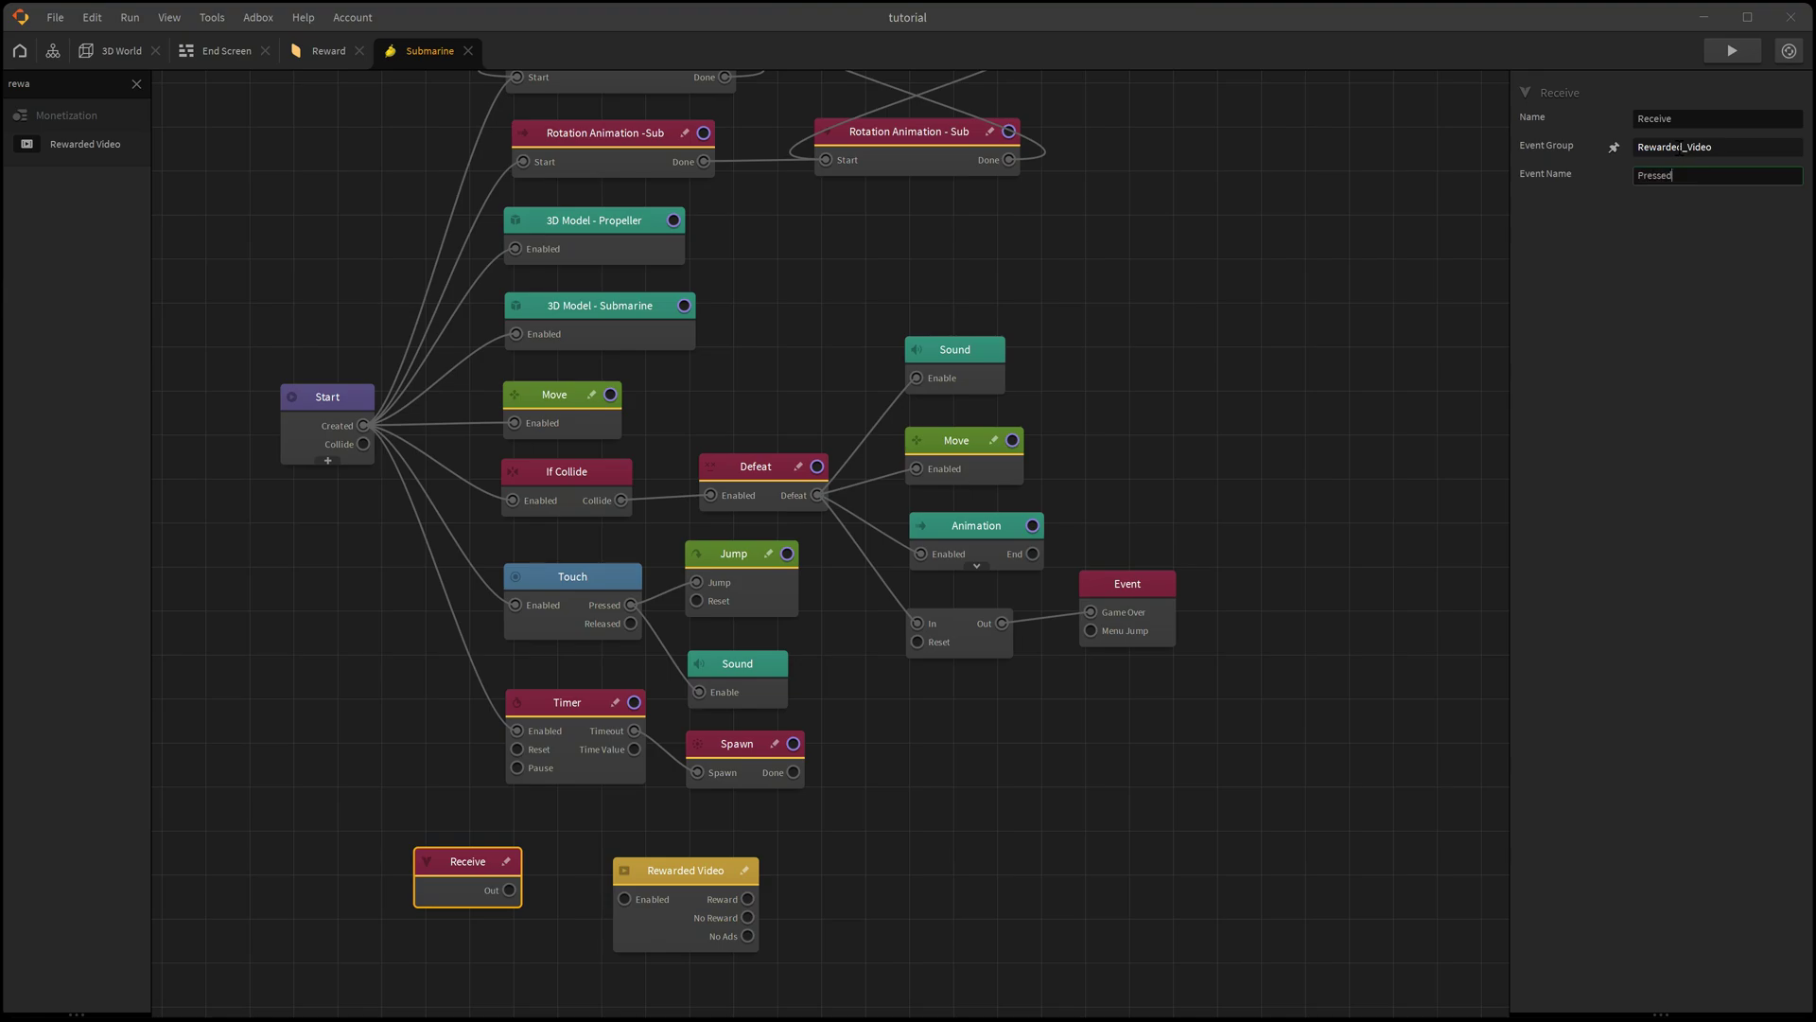
pyautogui.click(1682, 219)
pyautogui.click(402, 929)
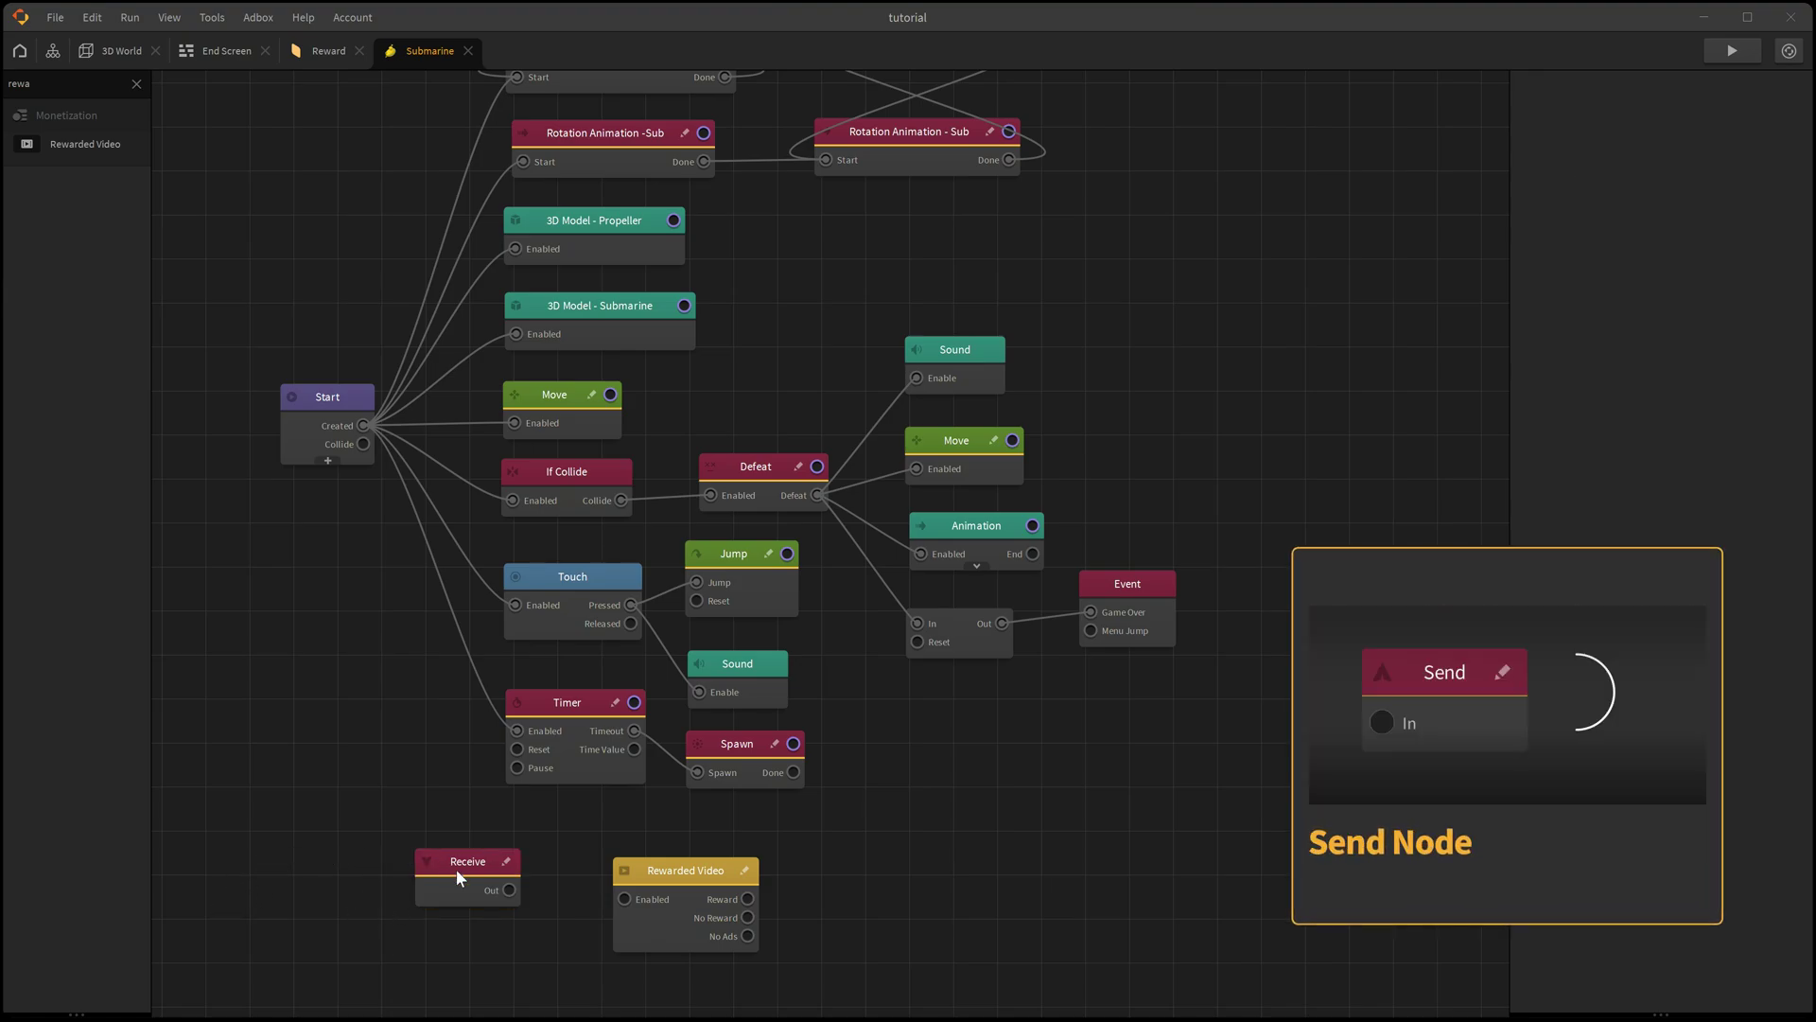
# Step: Wire Receive to Rewarded Video, Reward to Menu Jump, and No Reward and No Ads to Game Over
pyautogui.moveTo(509, 889); pyautogui.dragTo(666, 860)
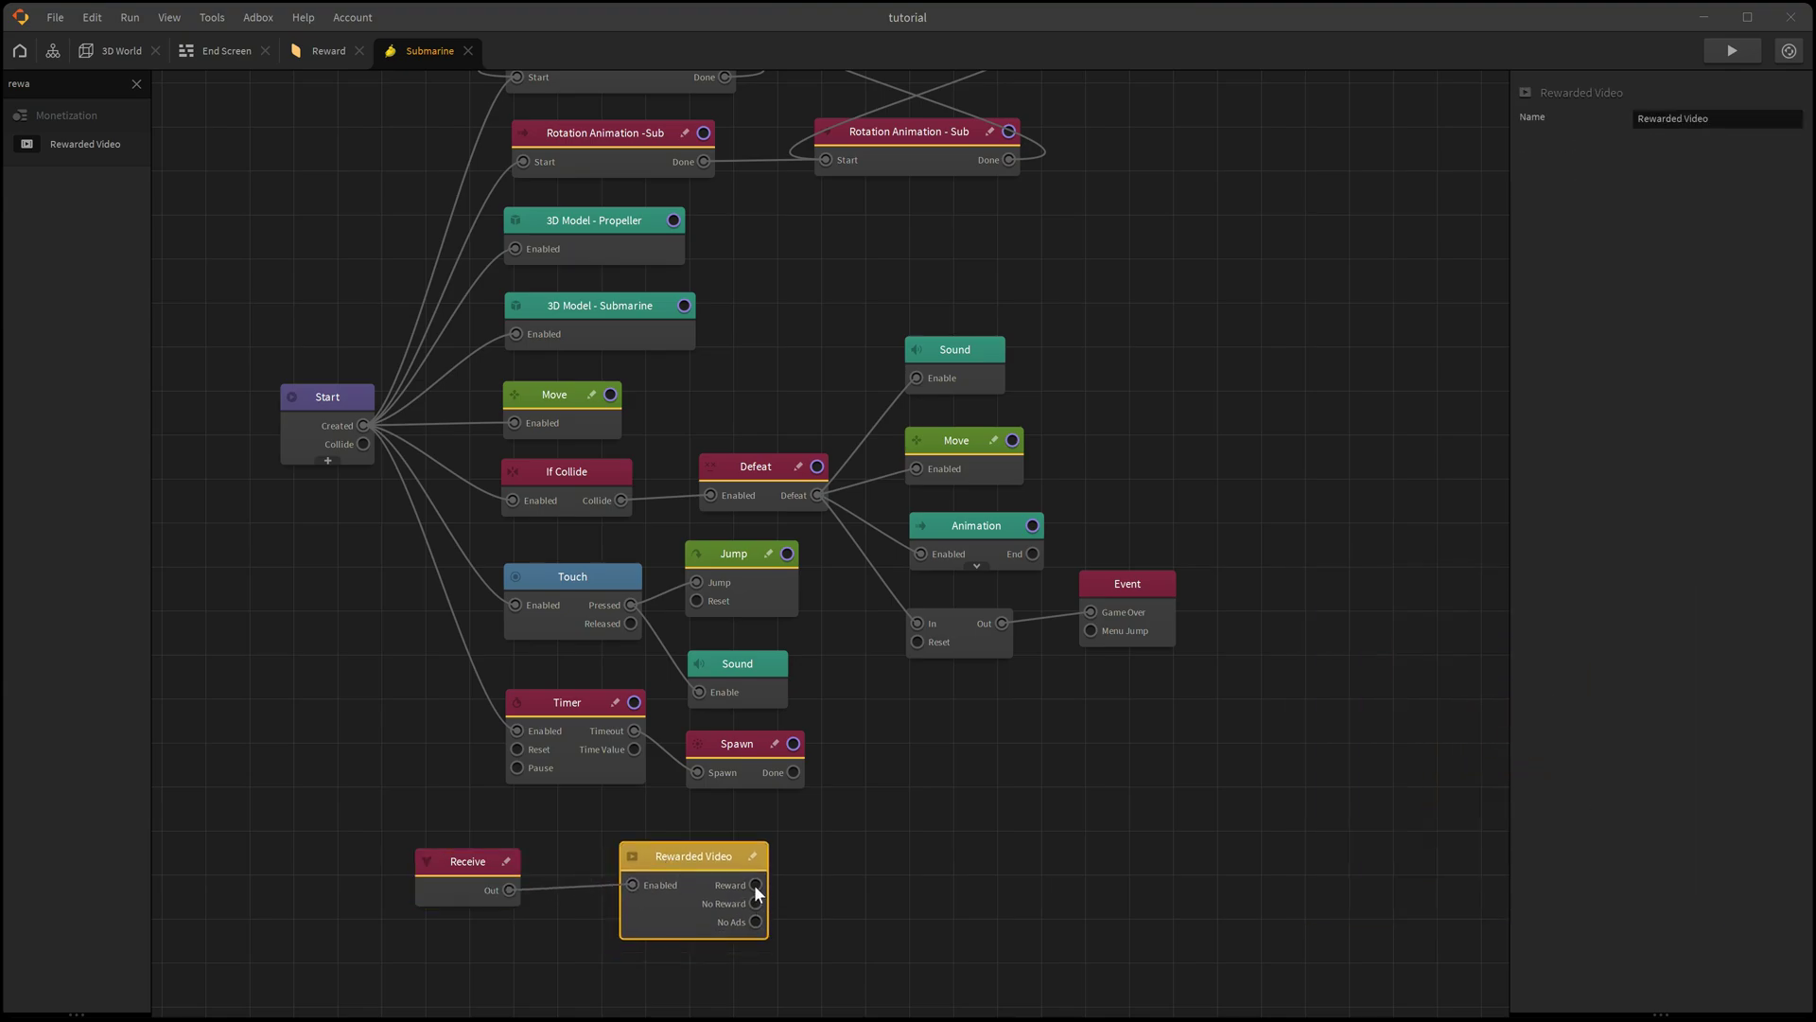
pyautogui.moveTo(754, 884); pyautogui.dragTo(1091, 630)
pyautogui.moveTo(754, 902); pyautogui.dragTo(1090, 612)
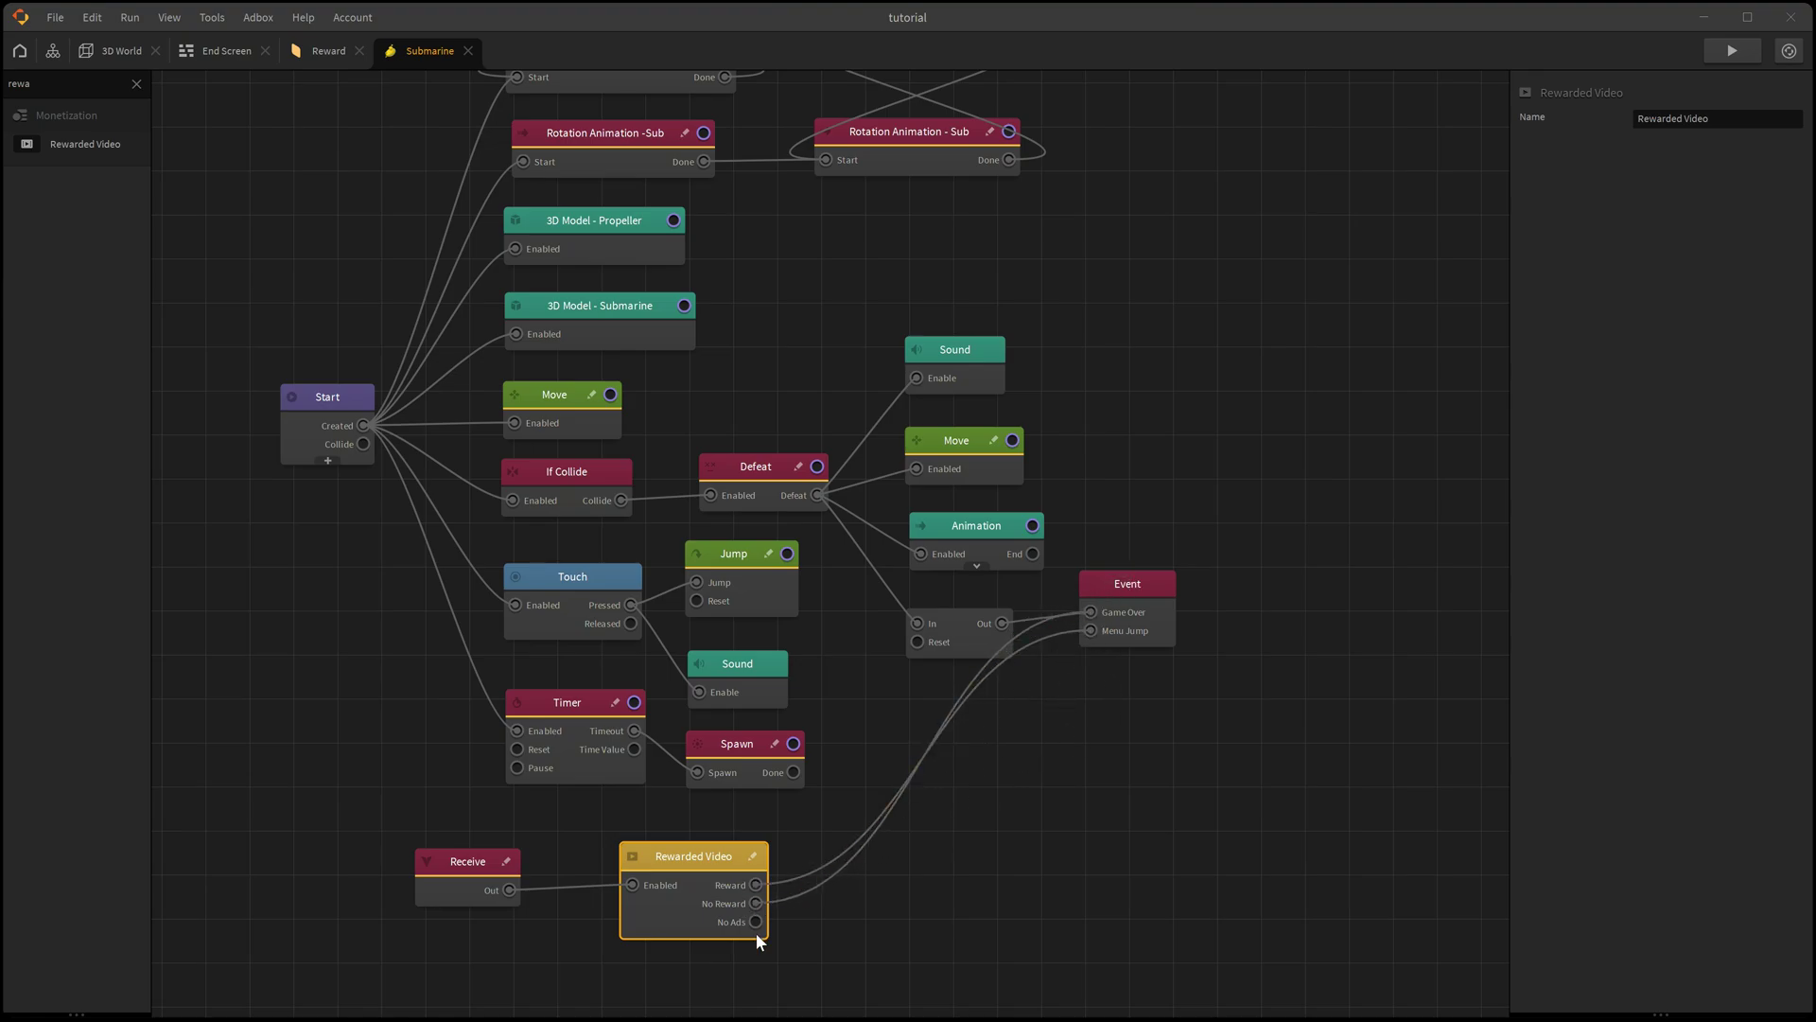
pyautogui.moveTo(755, 922); pyautogui.dragTo(1092, 612)
# Step: Rename the Event node to 'Event - Next Level' with Pause Current World turned off
pyautogui.click(1162, 574)
pyautogui.click(1742, 118)
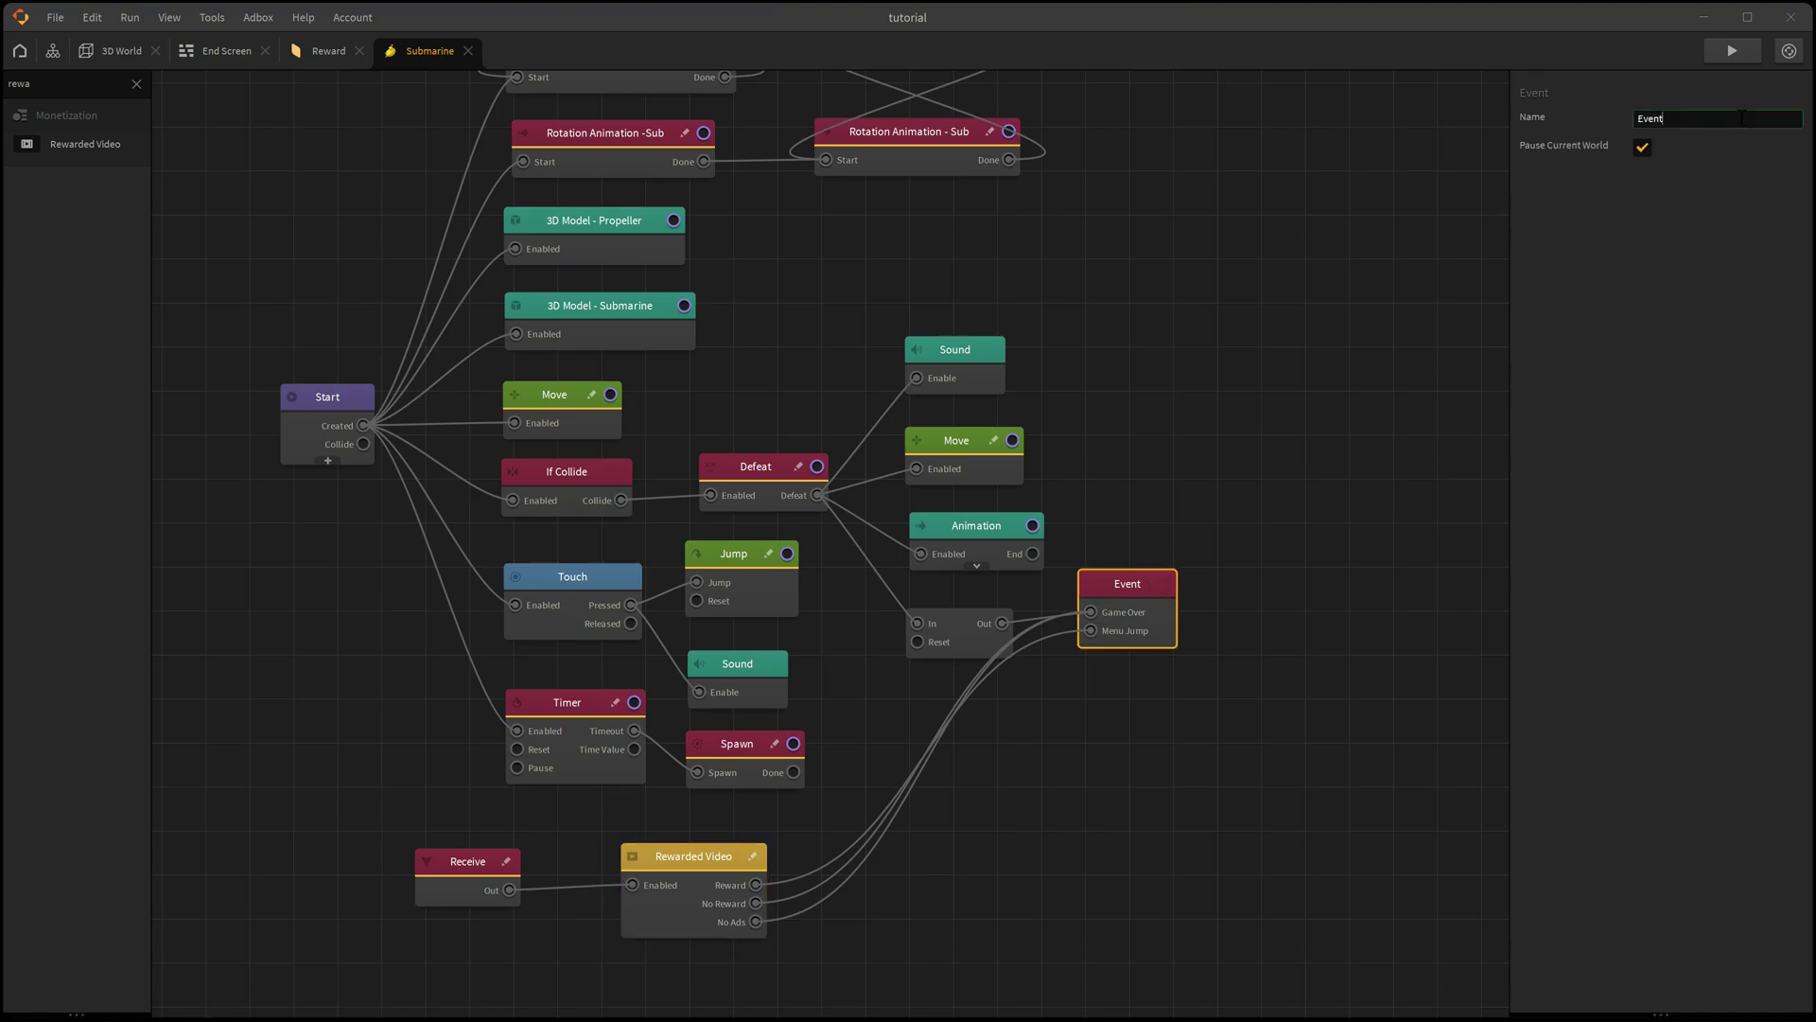
pyautogui.write('- Next Level')
pyautogui.press('Return')
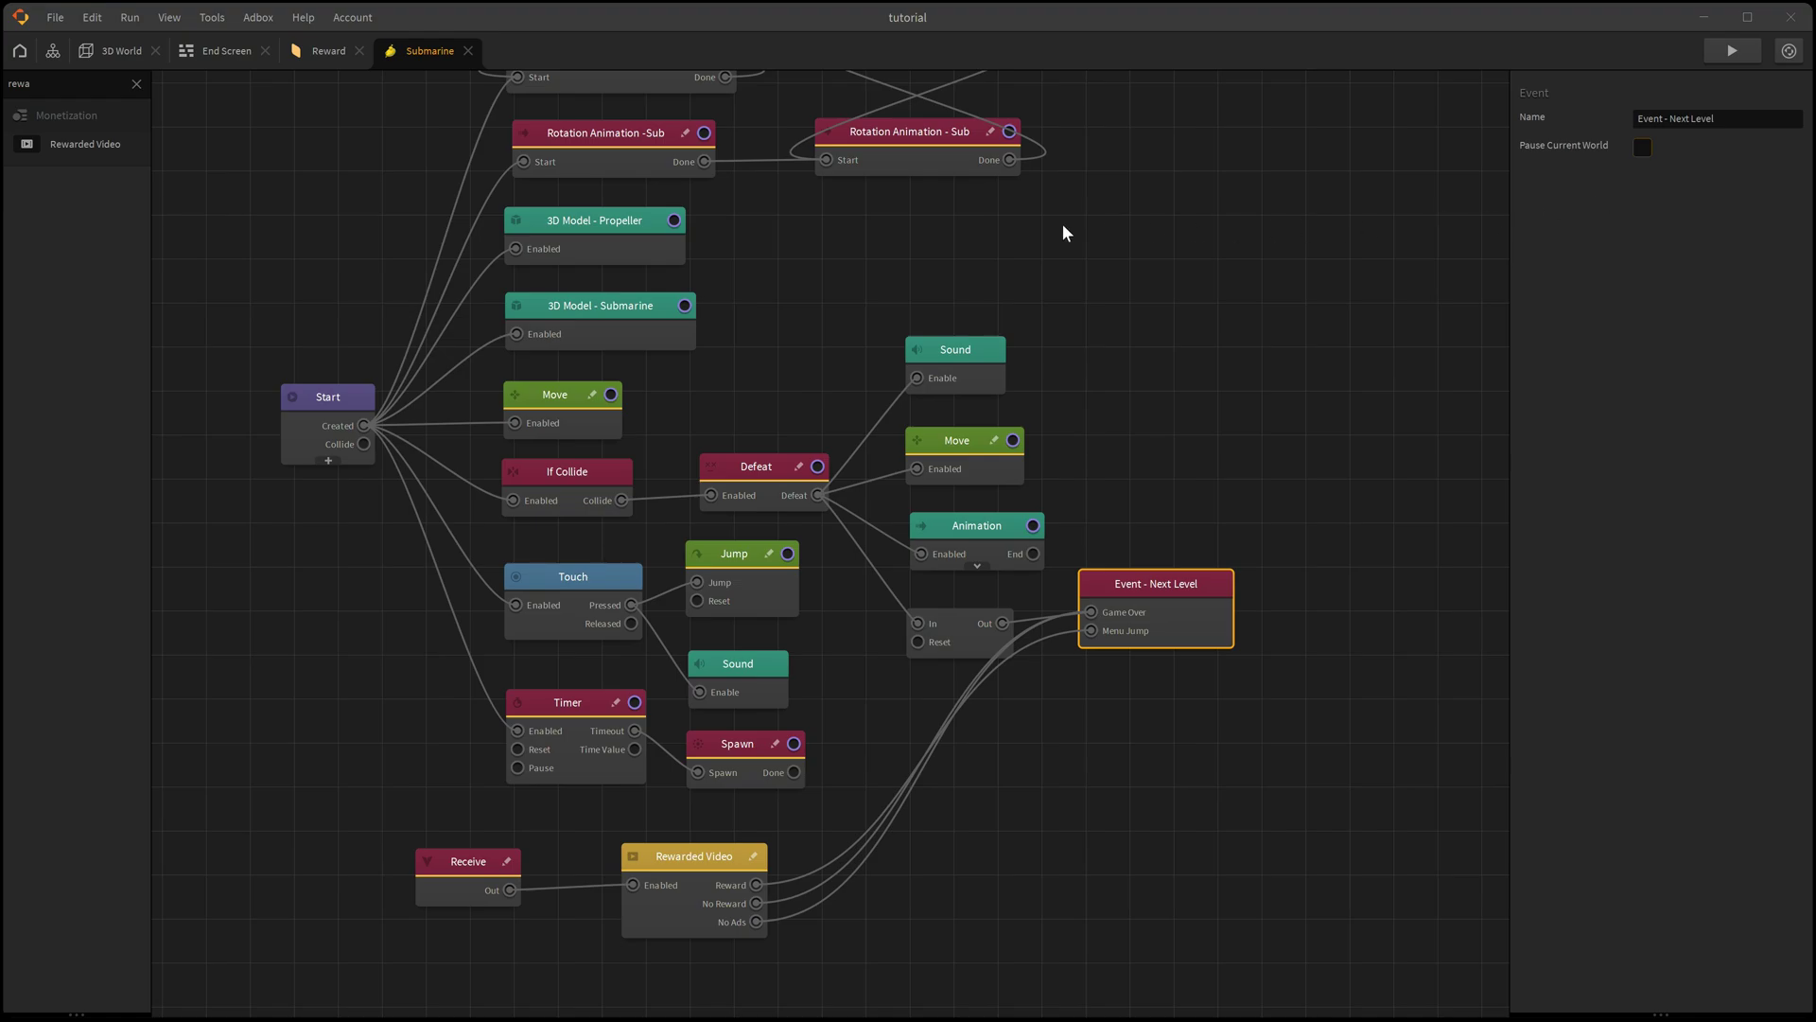
pyautogui.click(46, 61)
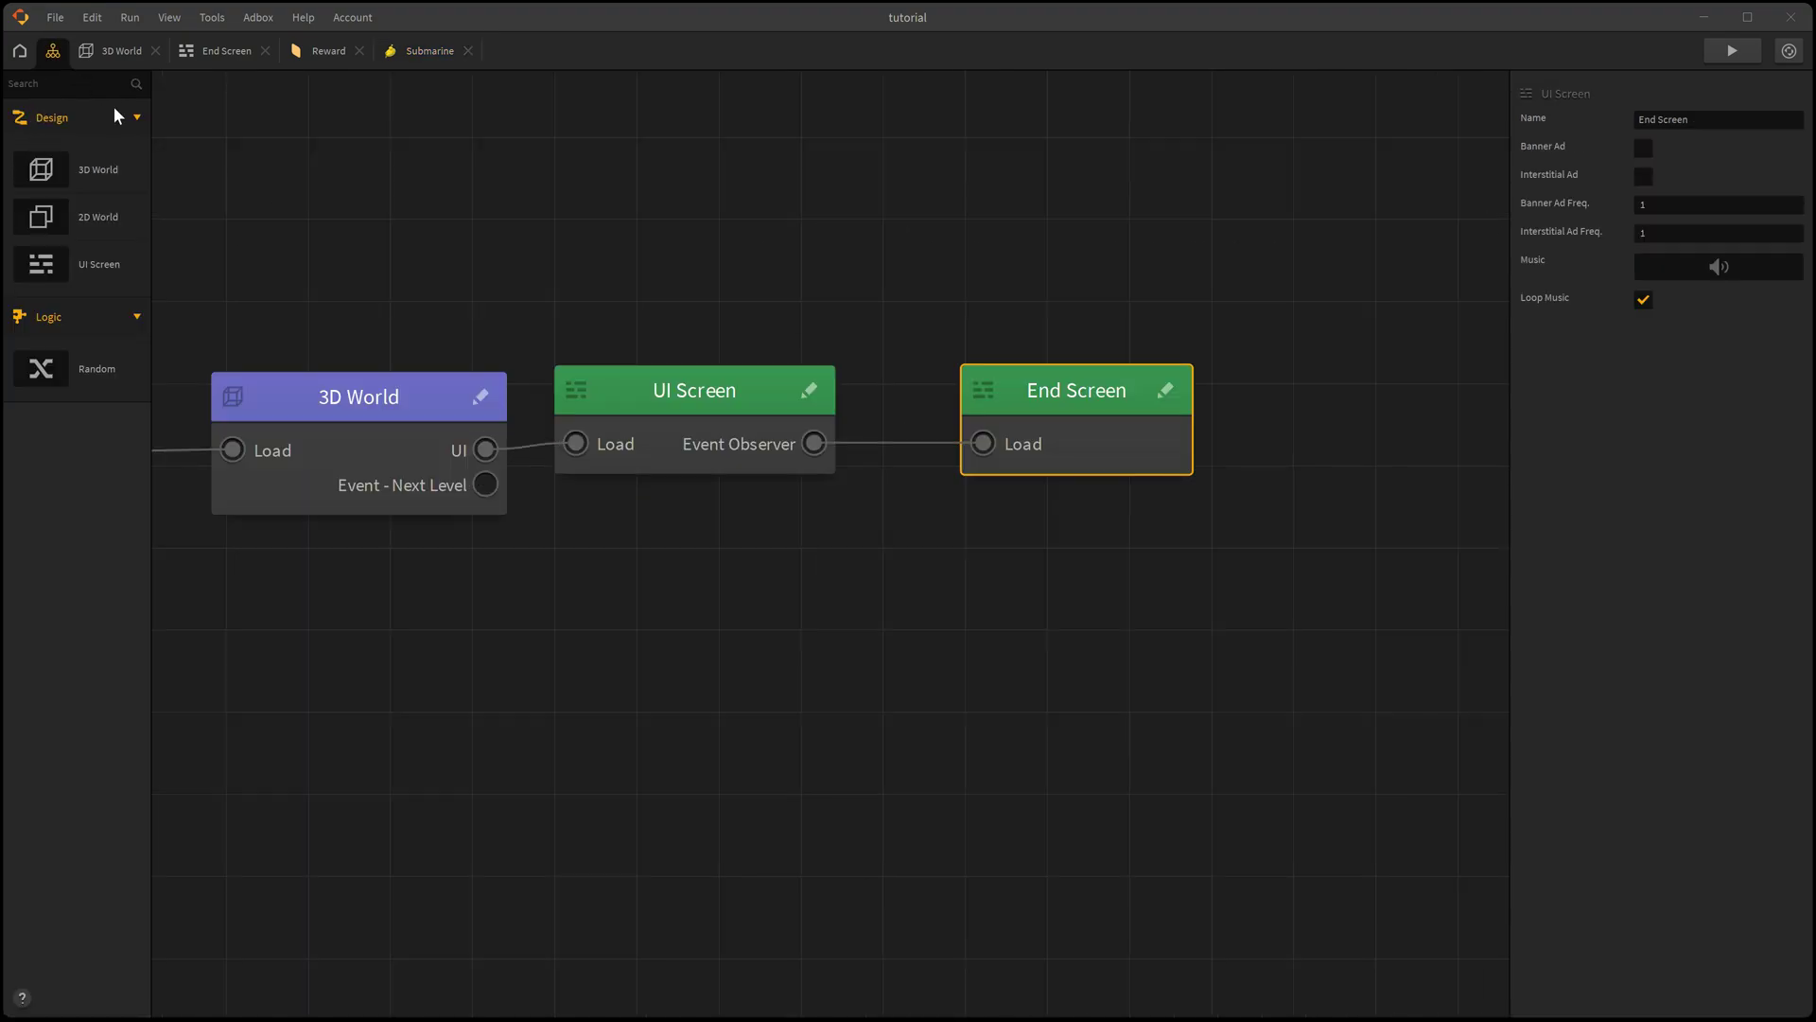
# Step: Turn off Pause Current World on the UI Screen's Event Observer and save the project
pyautogui.doubleClick(689, 399)
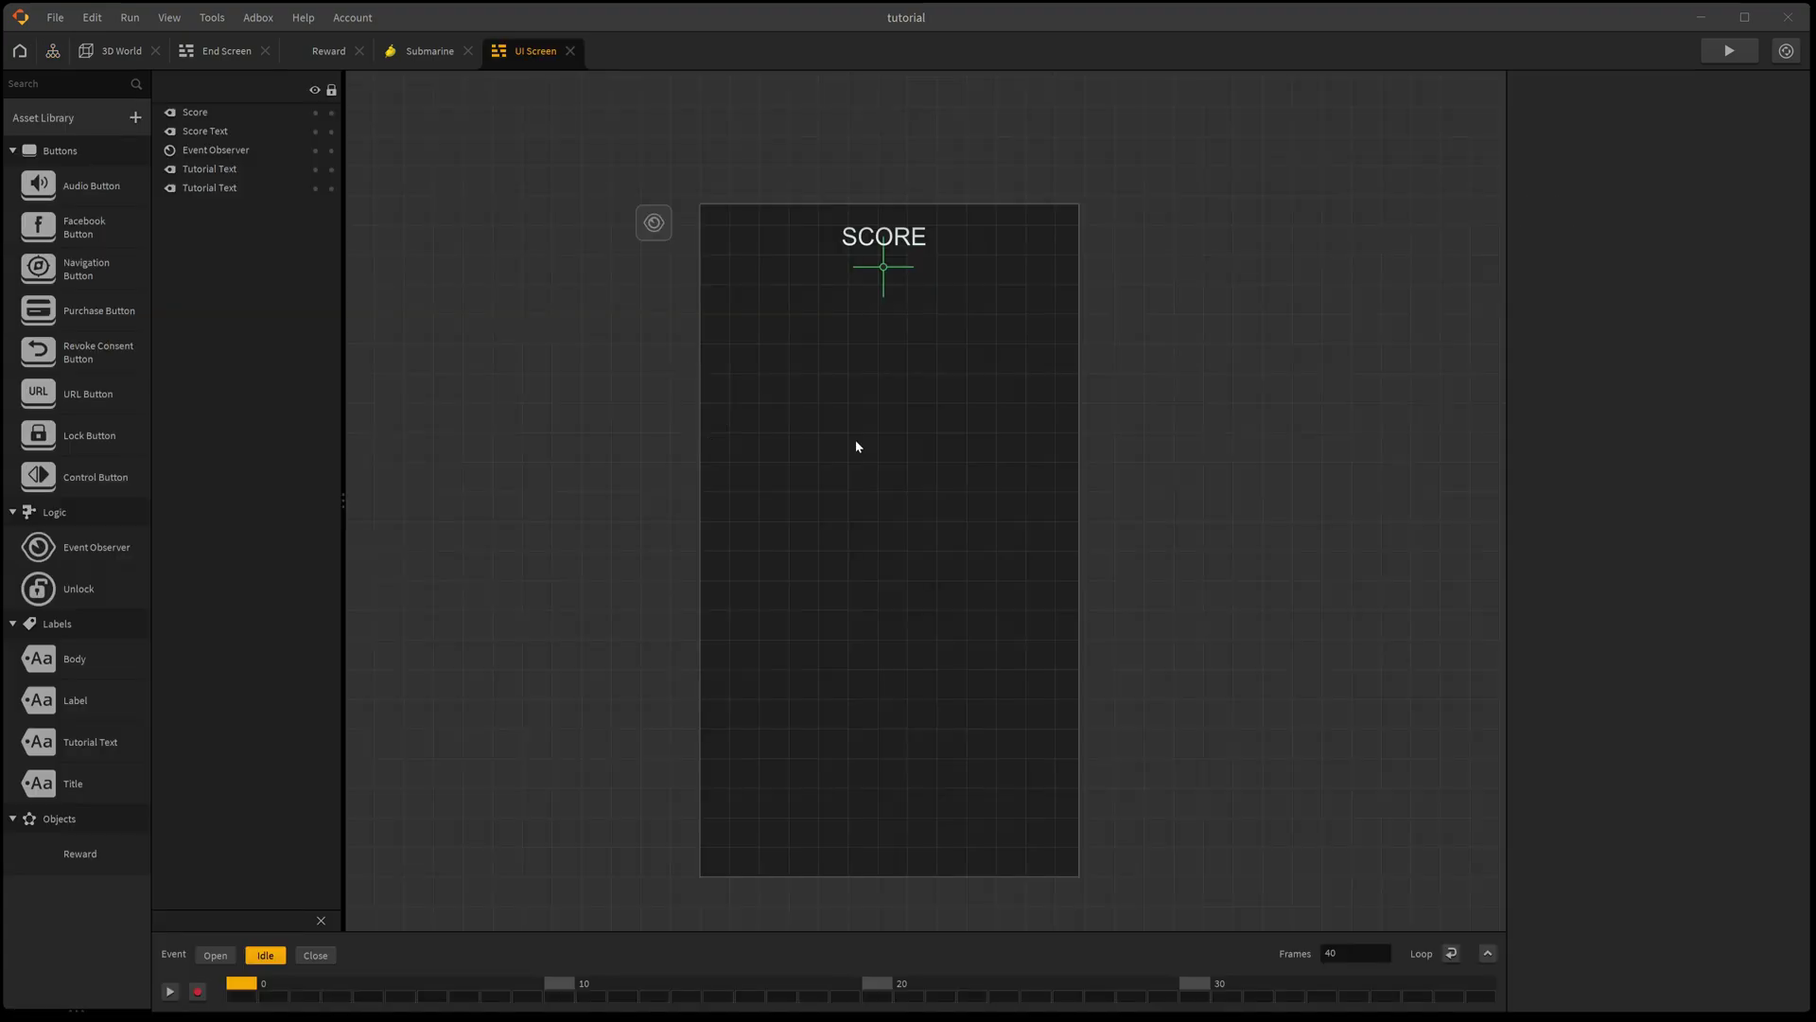
pyautogui.click(656, 225)
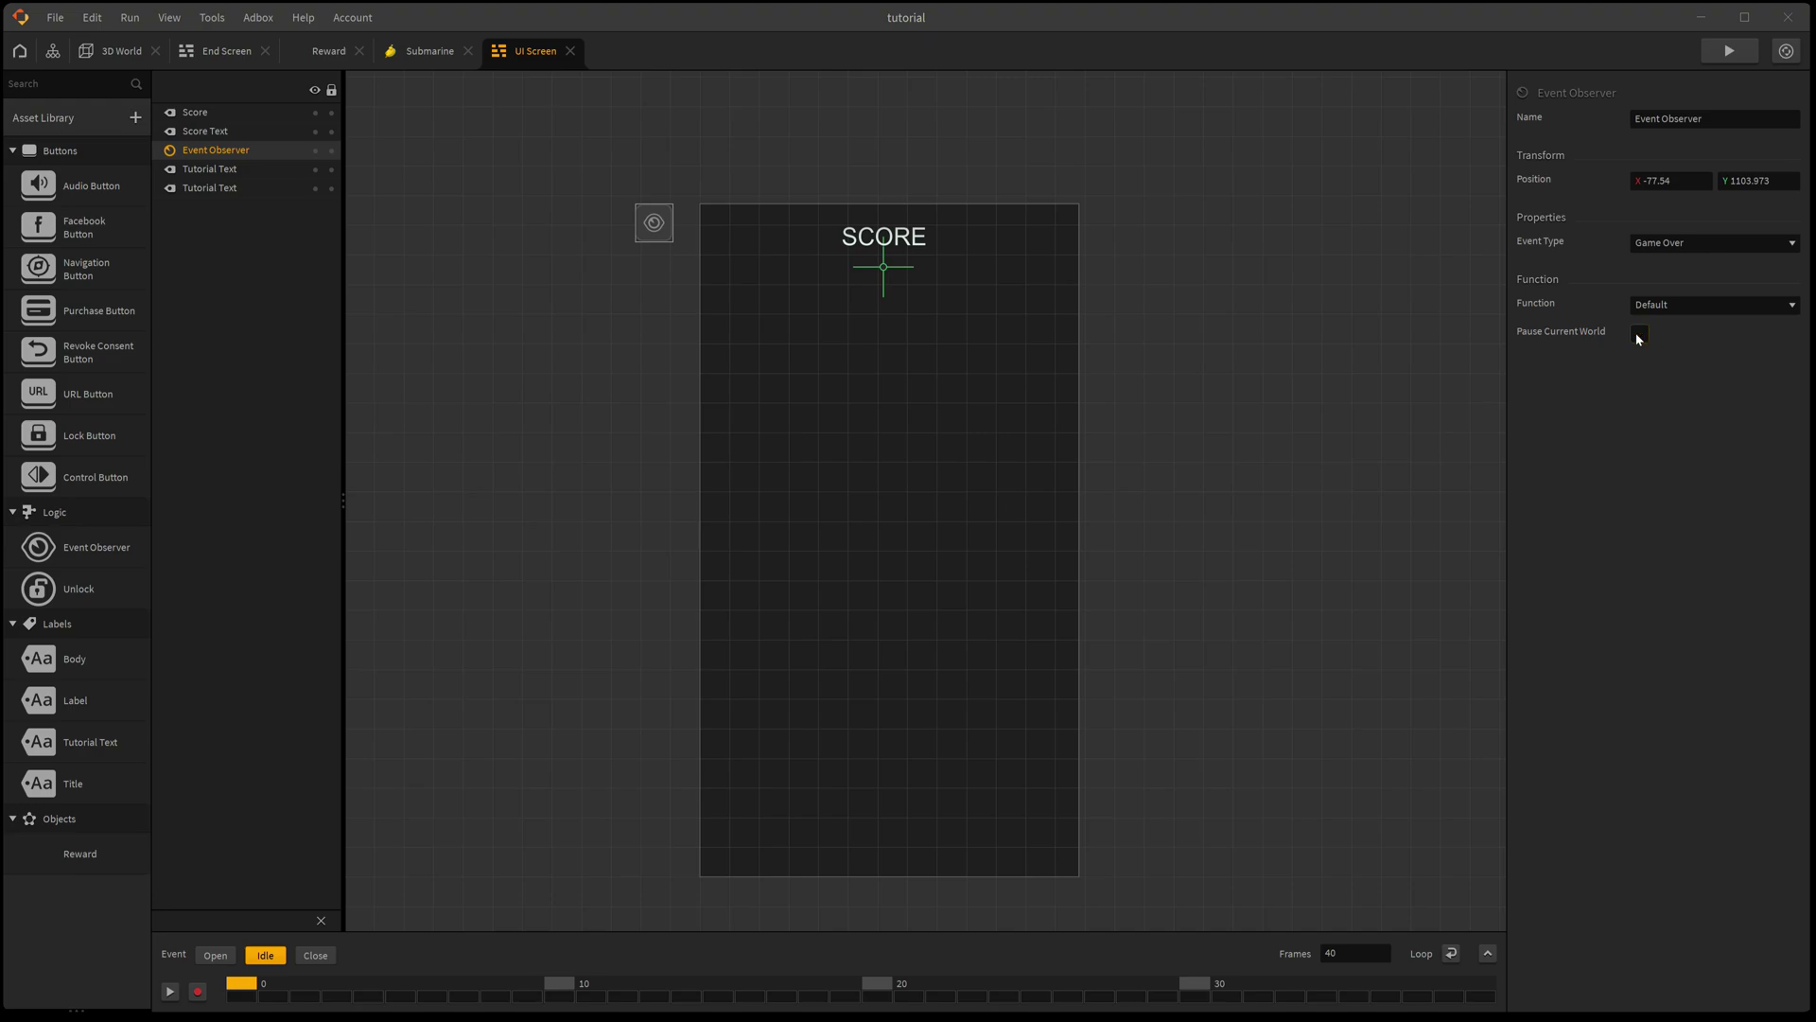
pyautogui.hotkey('ctrl', 's')
pyautogui.click(1718, 55)
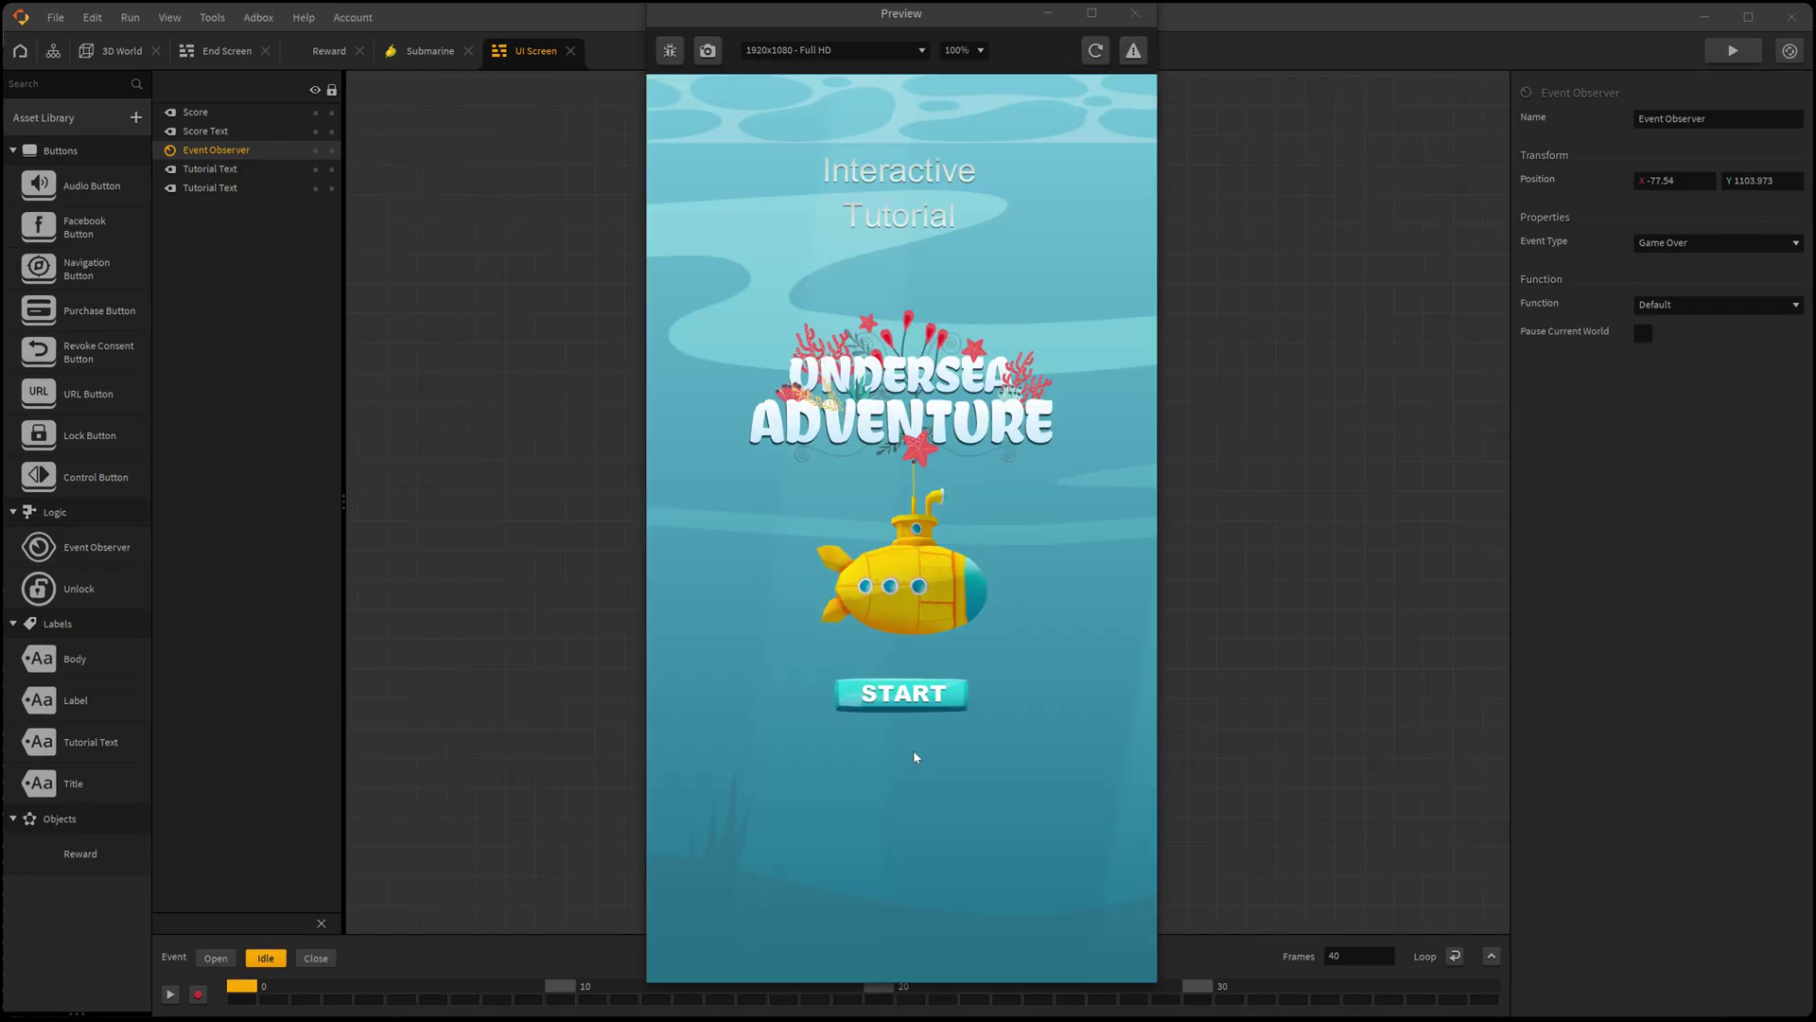
# Step: Test-play the game in the preview, then delete the Score Tracker object from 3D World
pyautogui.click(933, 693)
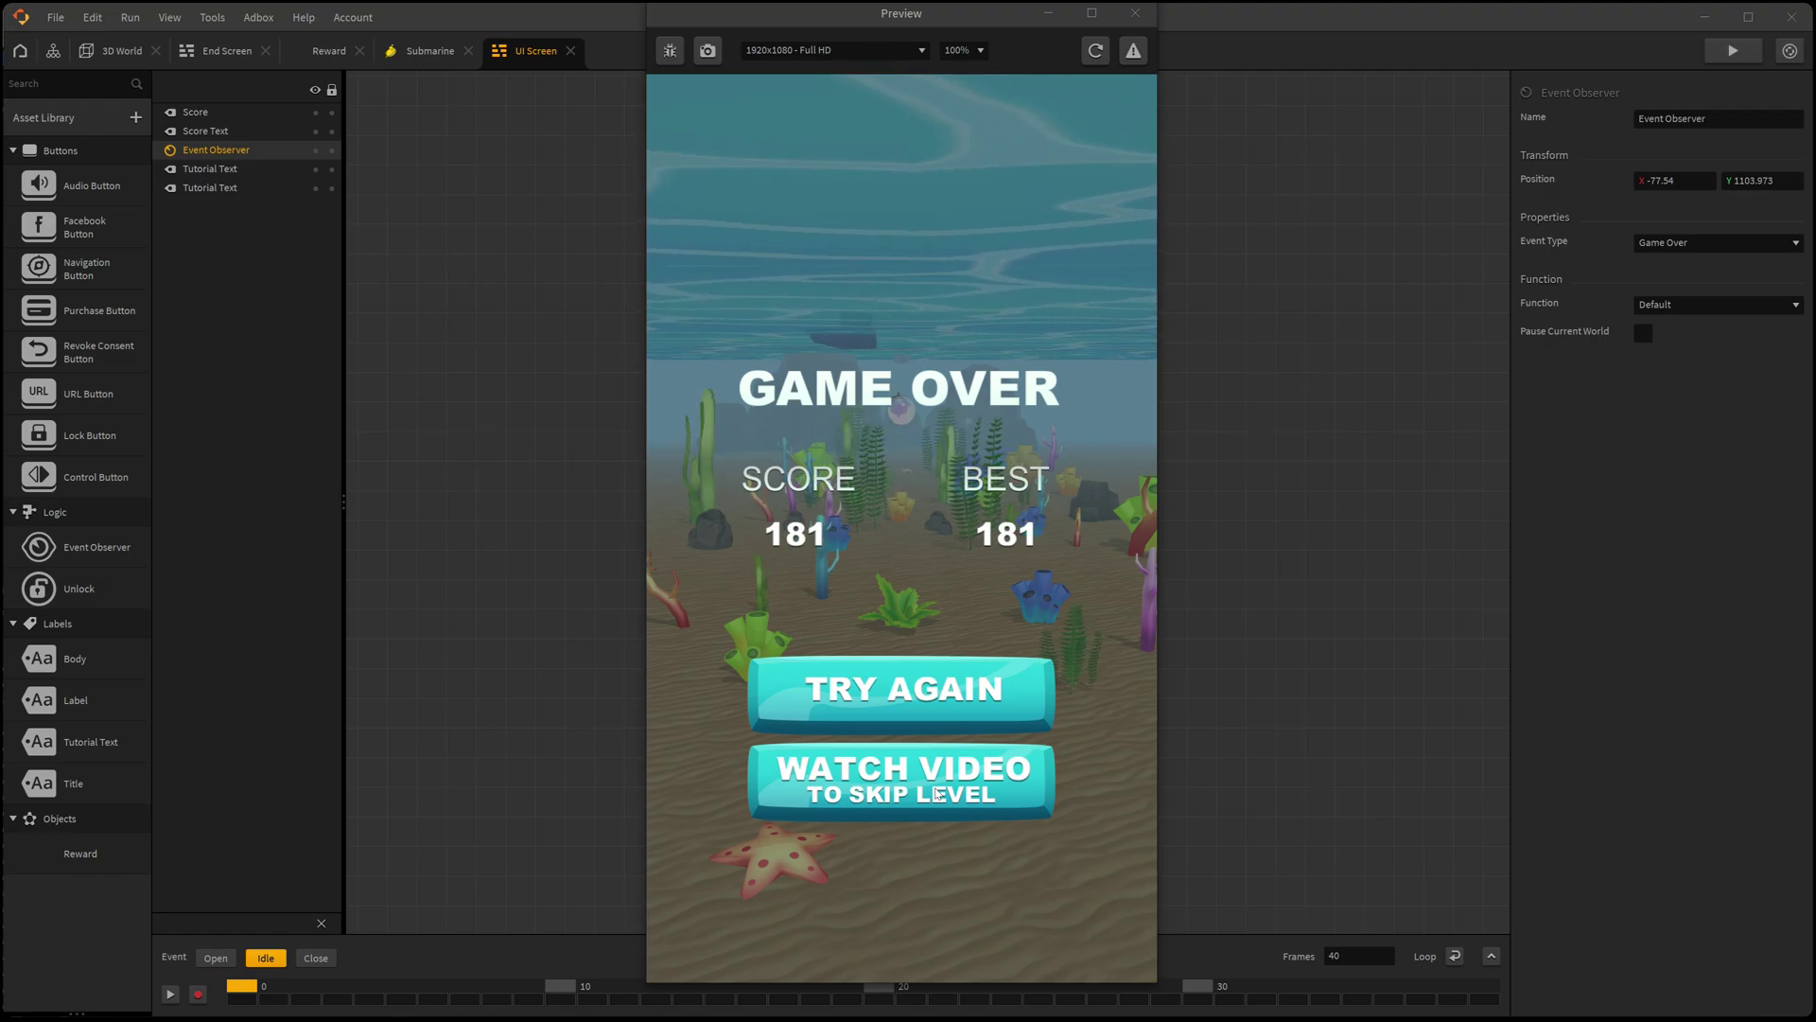
pyautogui.click(1136, 12)
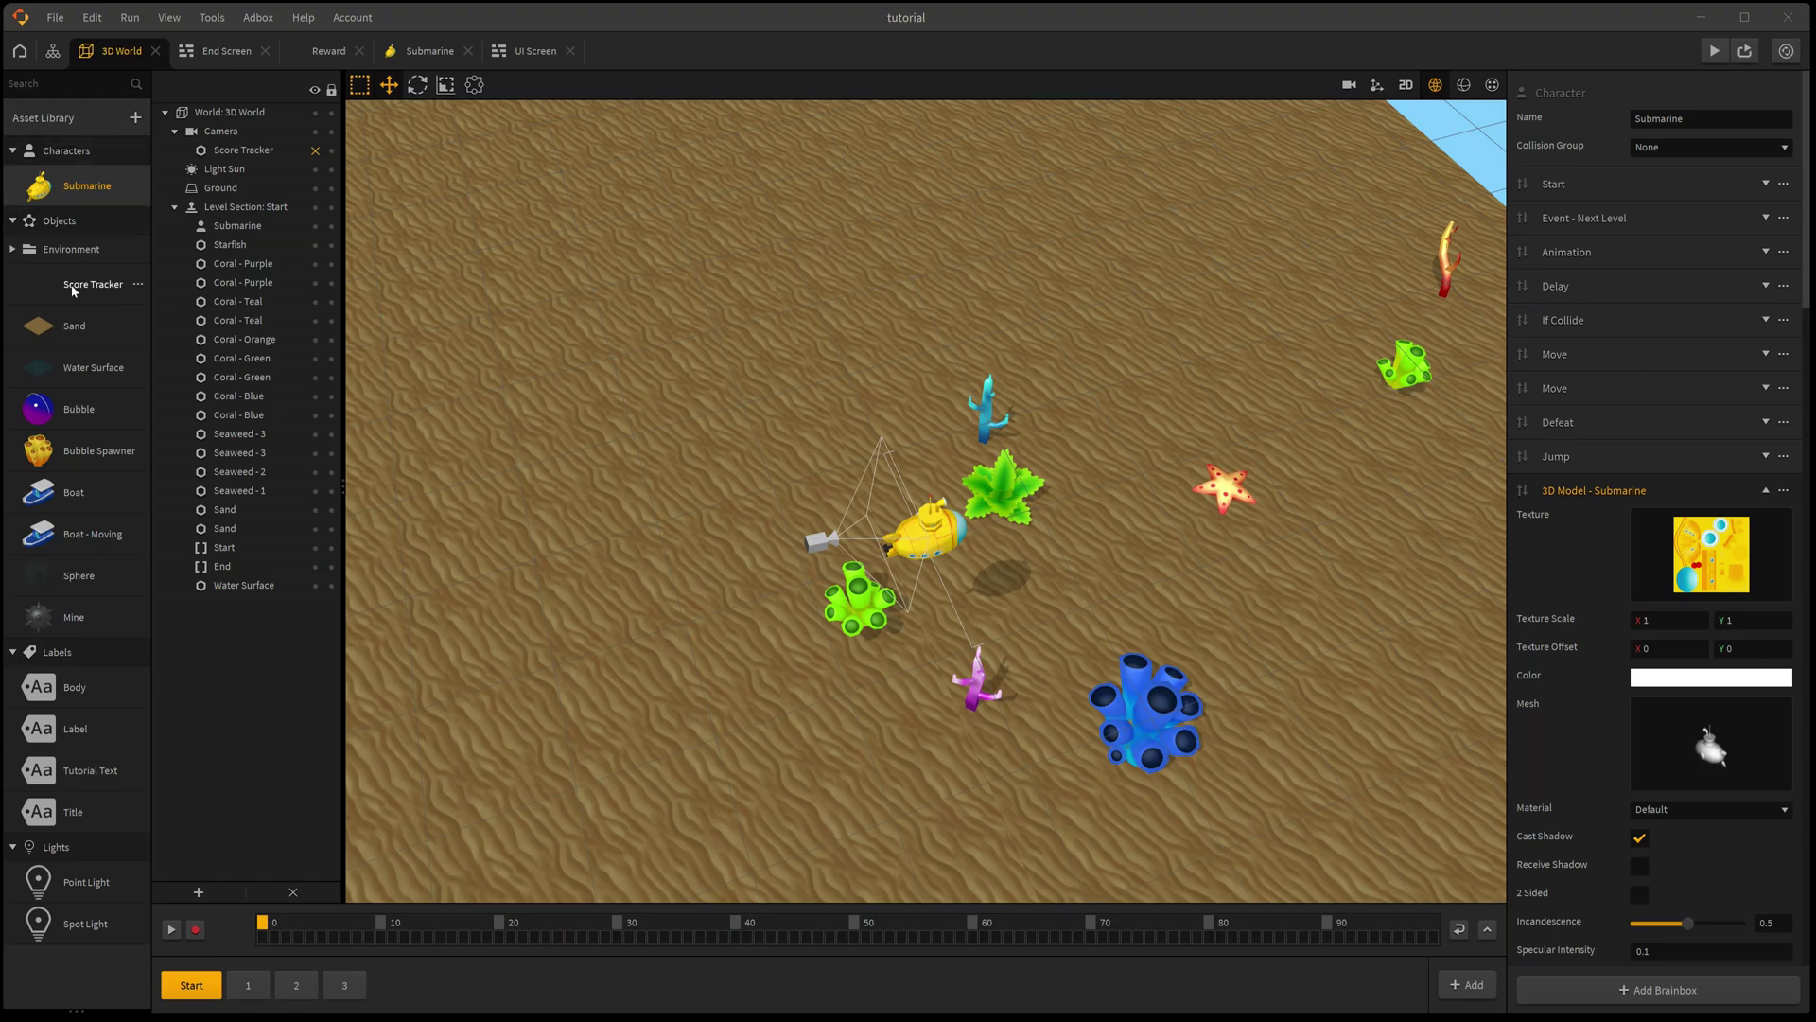
pyautogui.click(73, 289)
pyautogui.press('Delete')
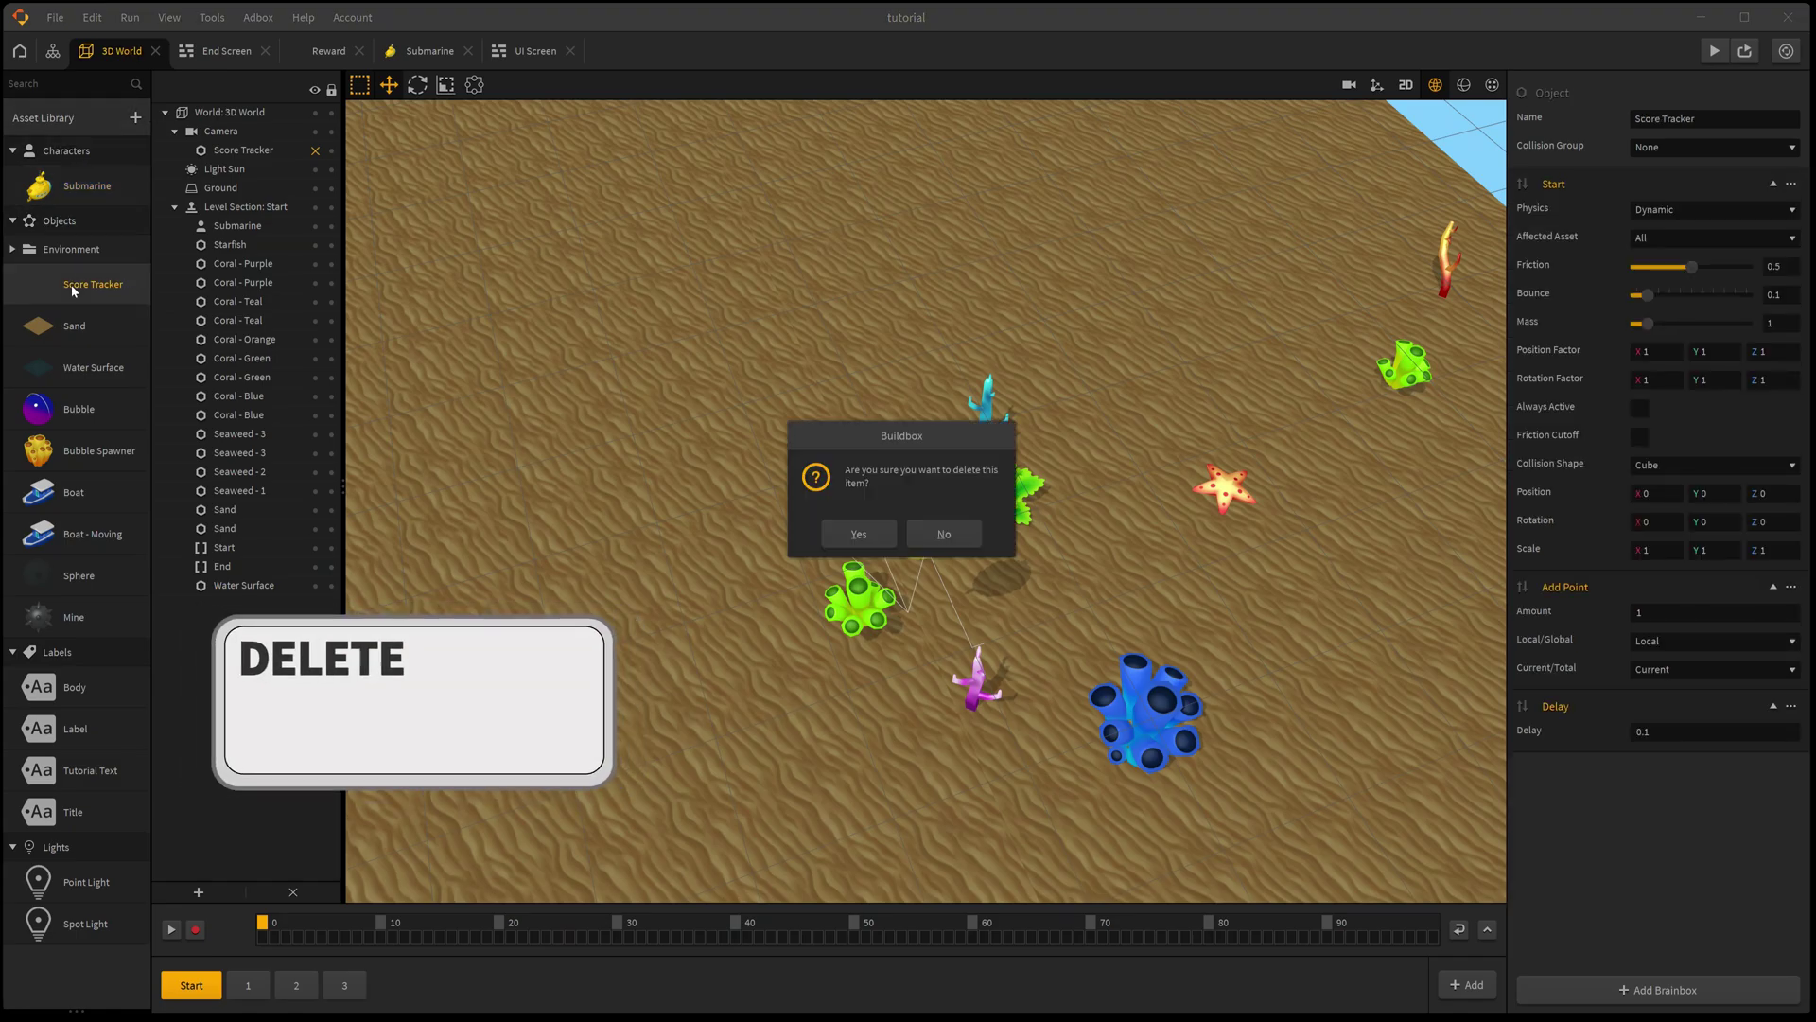
pyautogui.press('Return')
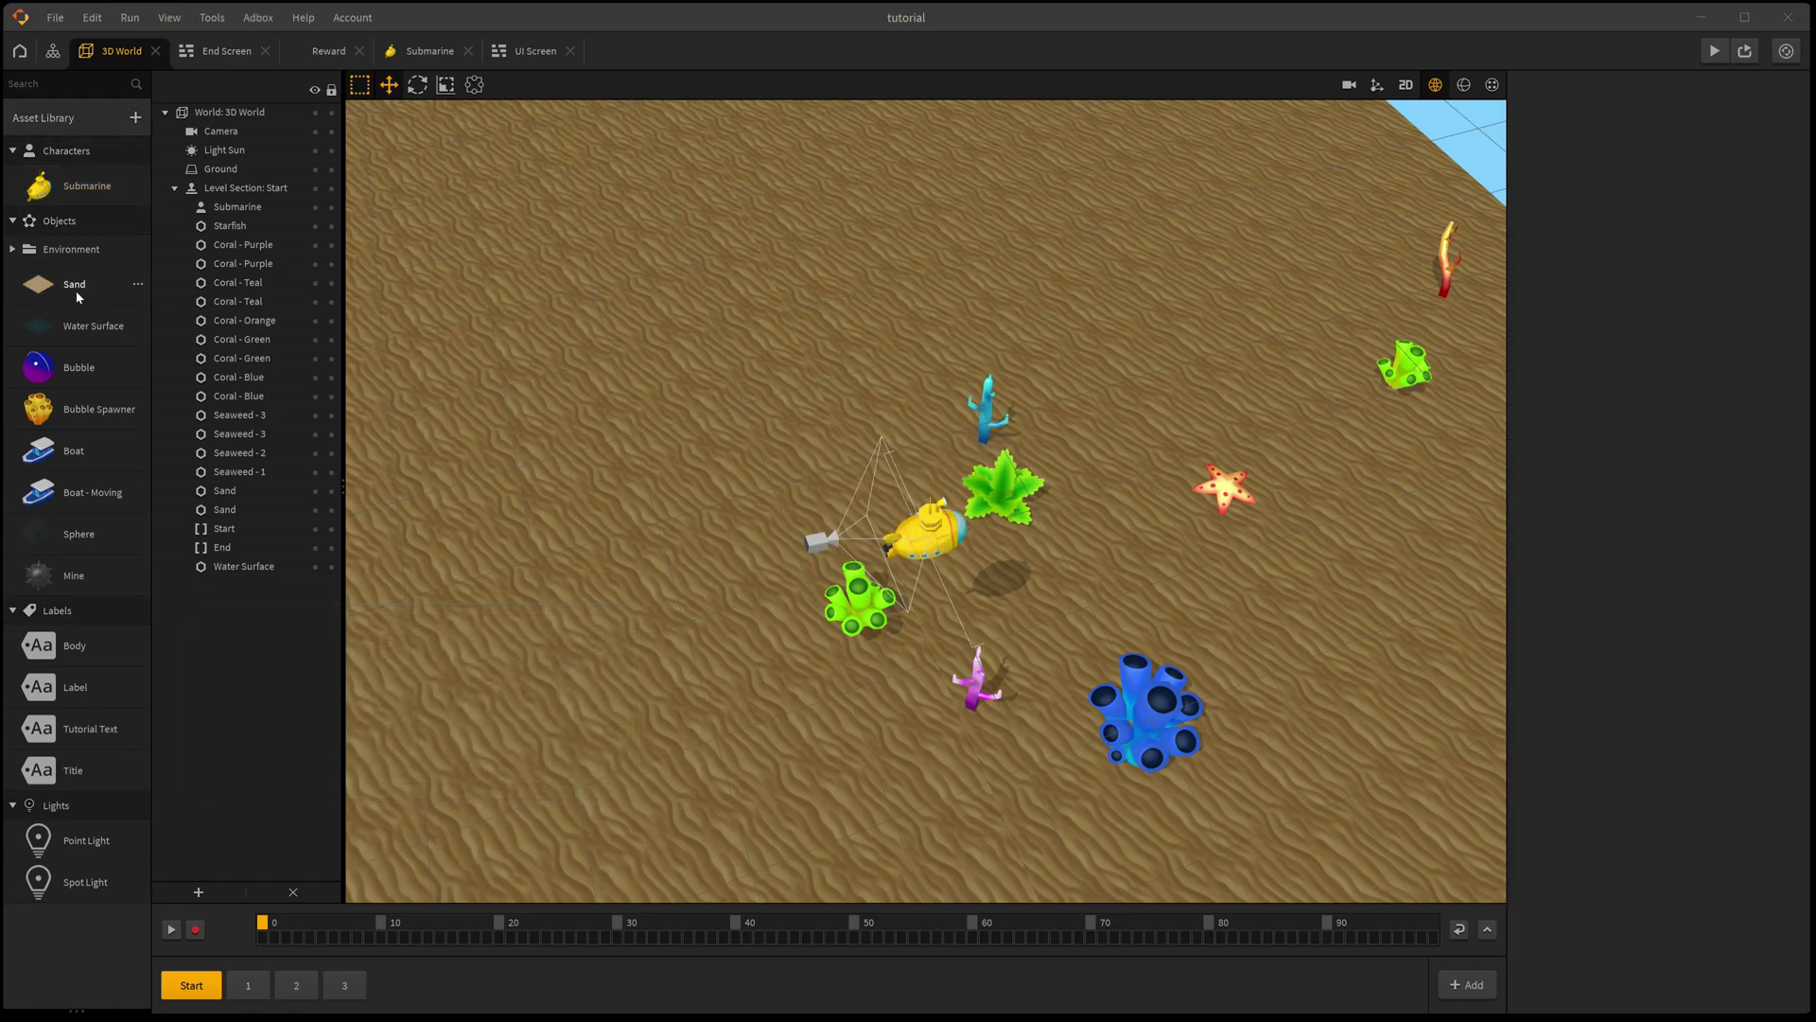
# Step: In the Submarine's logic, paste a copy of the Timer node and add an Add Point node
pyautogui.doubleClick(77, 187)
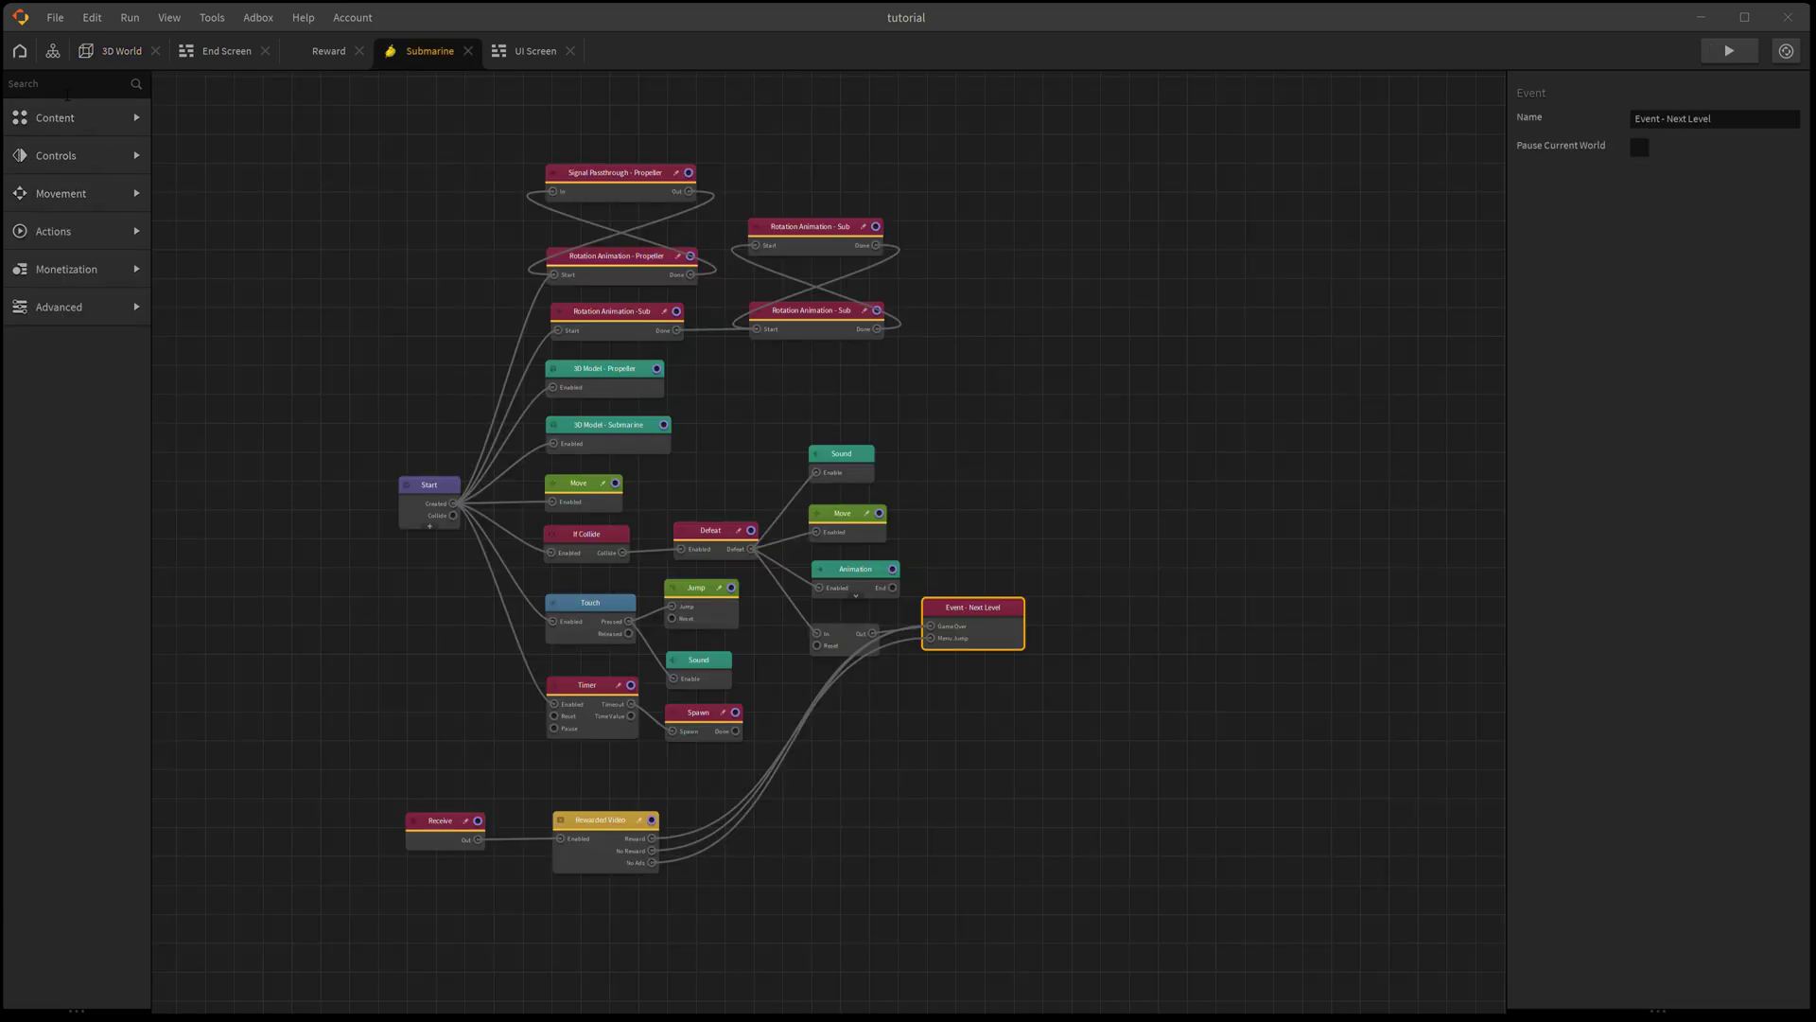
pyautogui.click(66, 87)
pyautogui.write('add')
pyautogui.hotkey('ctrl', 'v')
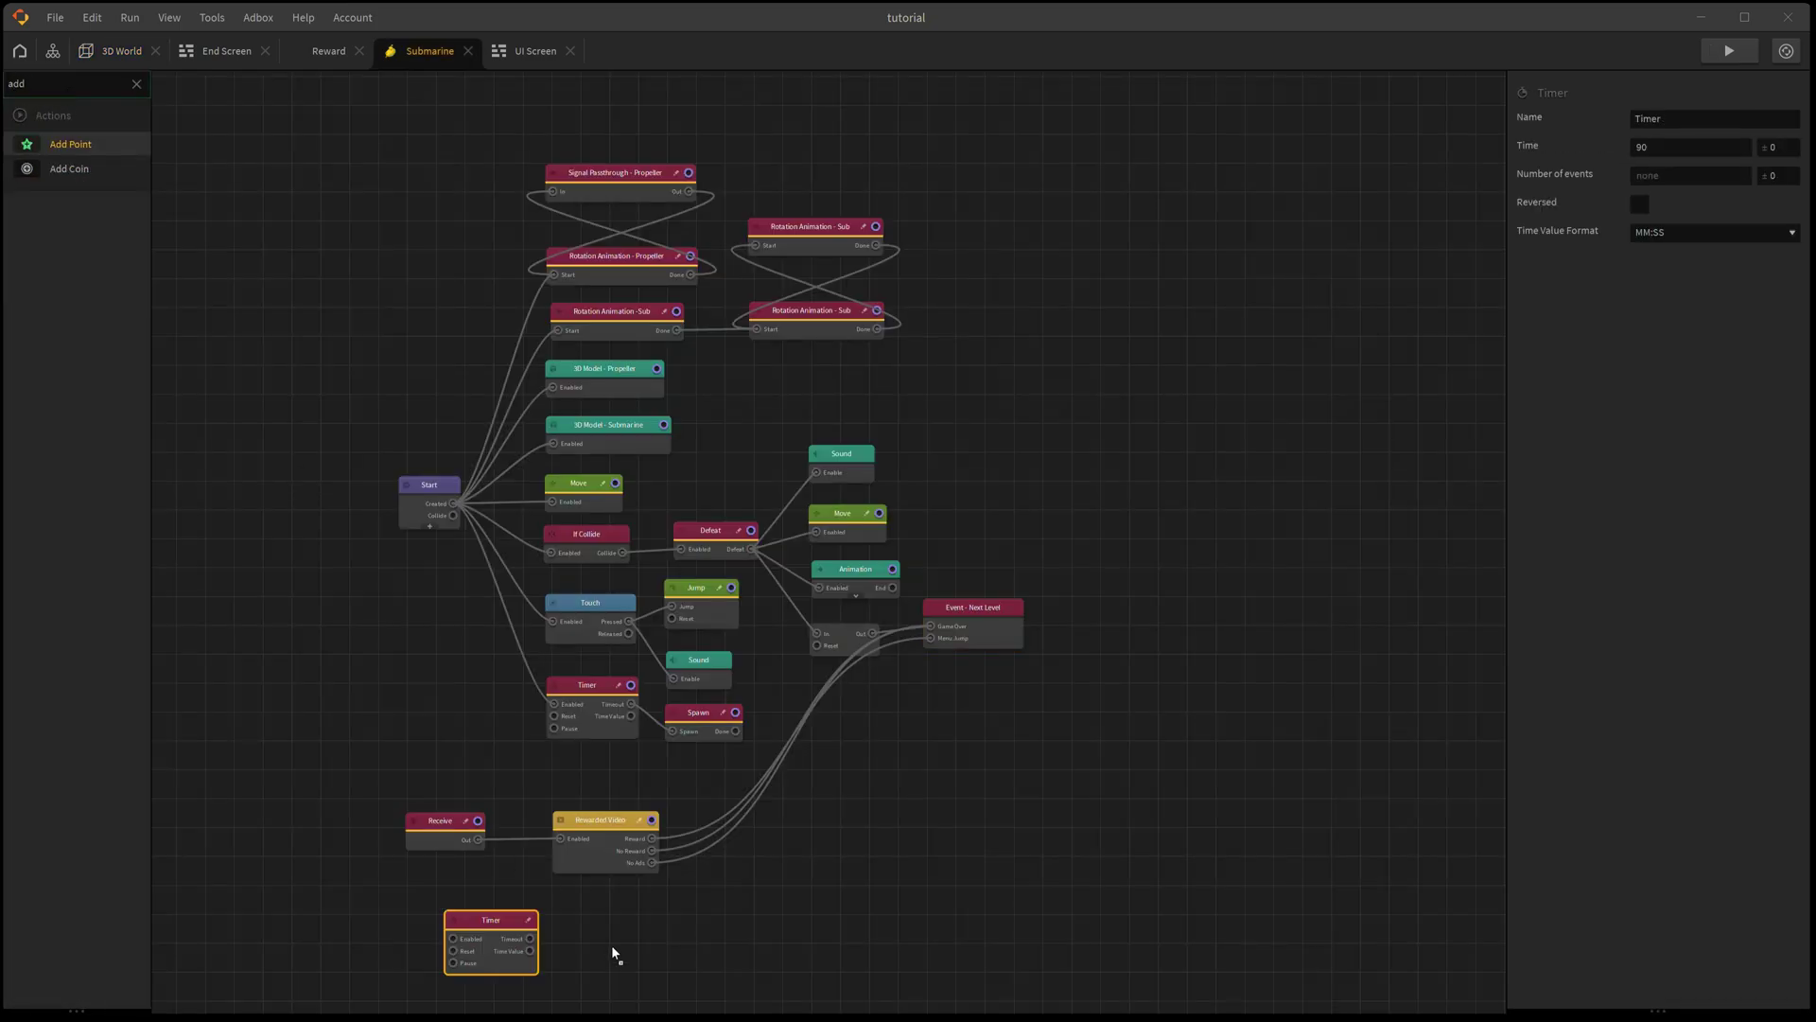
pyautogui.press('Return')
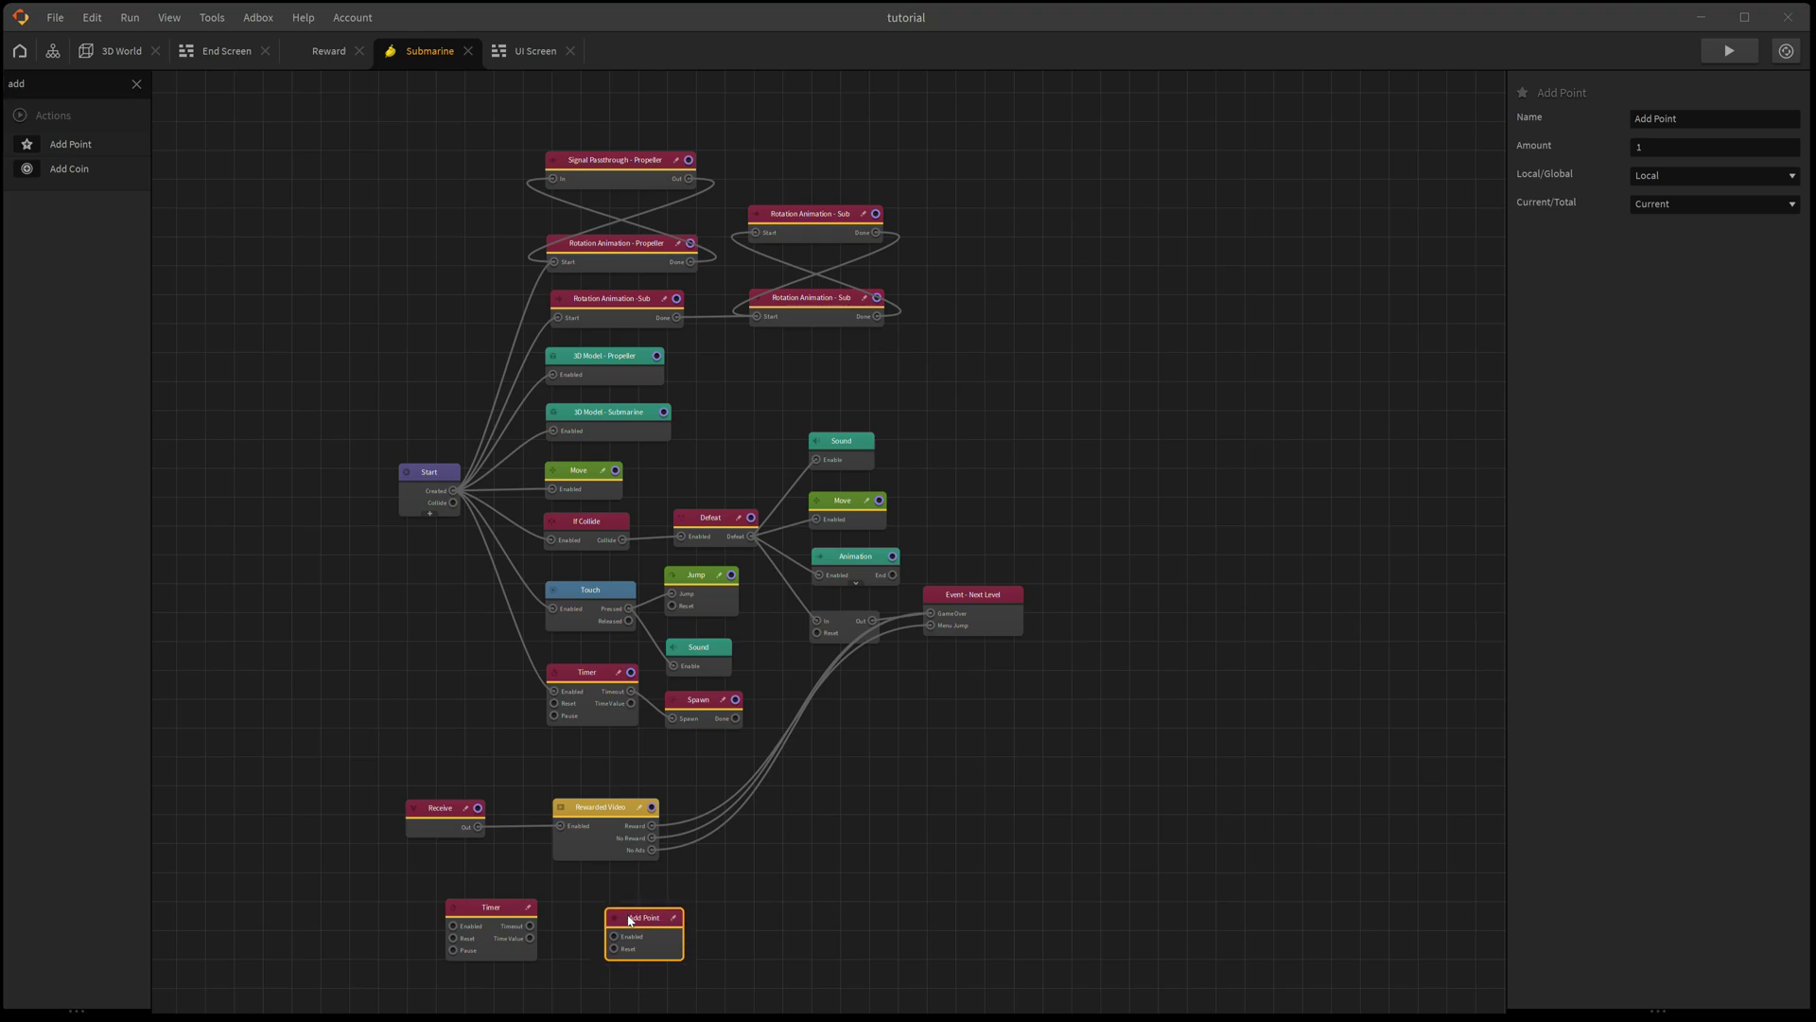
# Step: Set the Timer's time to 0.1 and wire its Timeout to Add Point's Enabled
pyautogui.click(482, 908)
pyautogui.click(1657, 148)
pyautogui.write('0.1')
pyautogui.click(1649, 306)
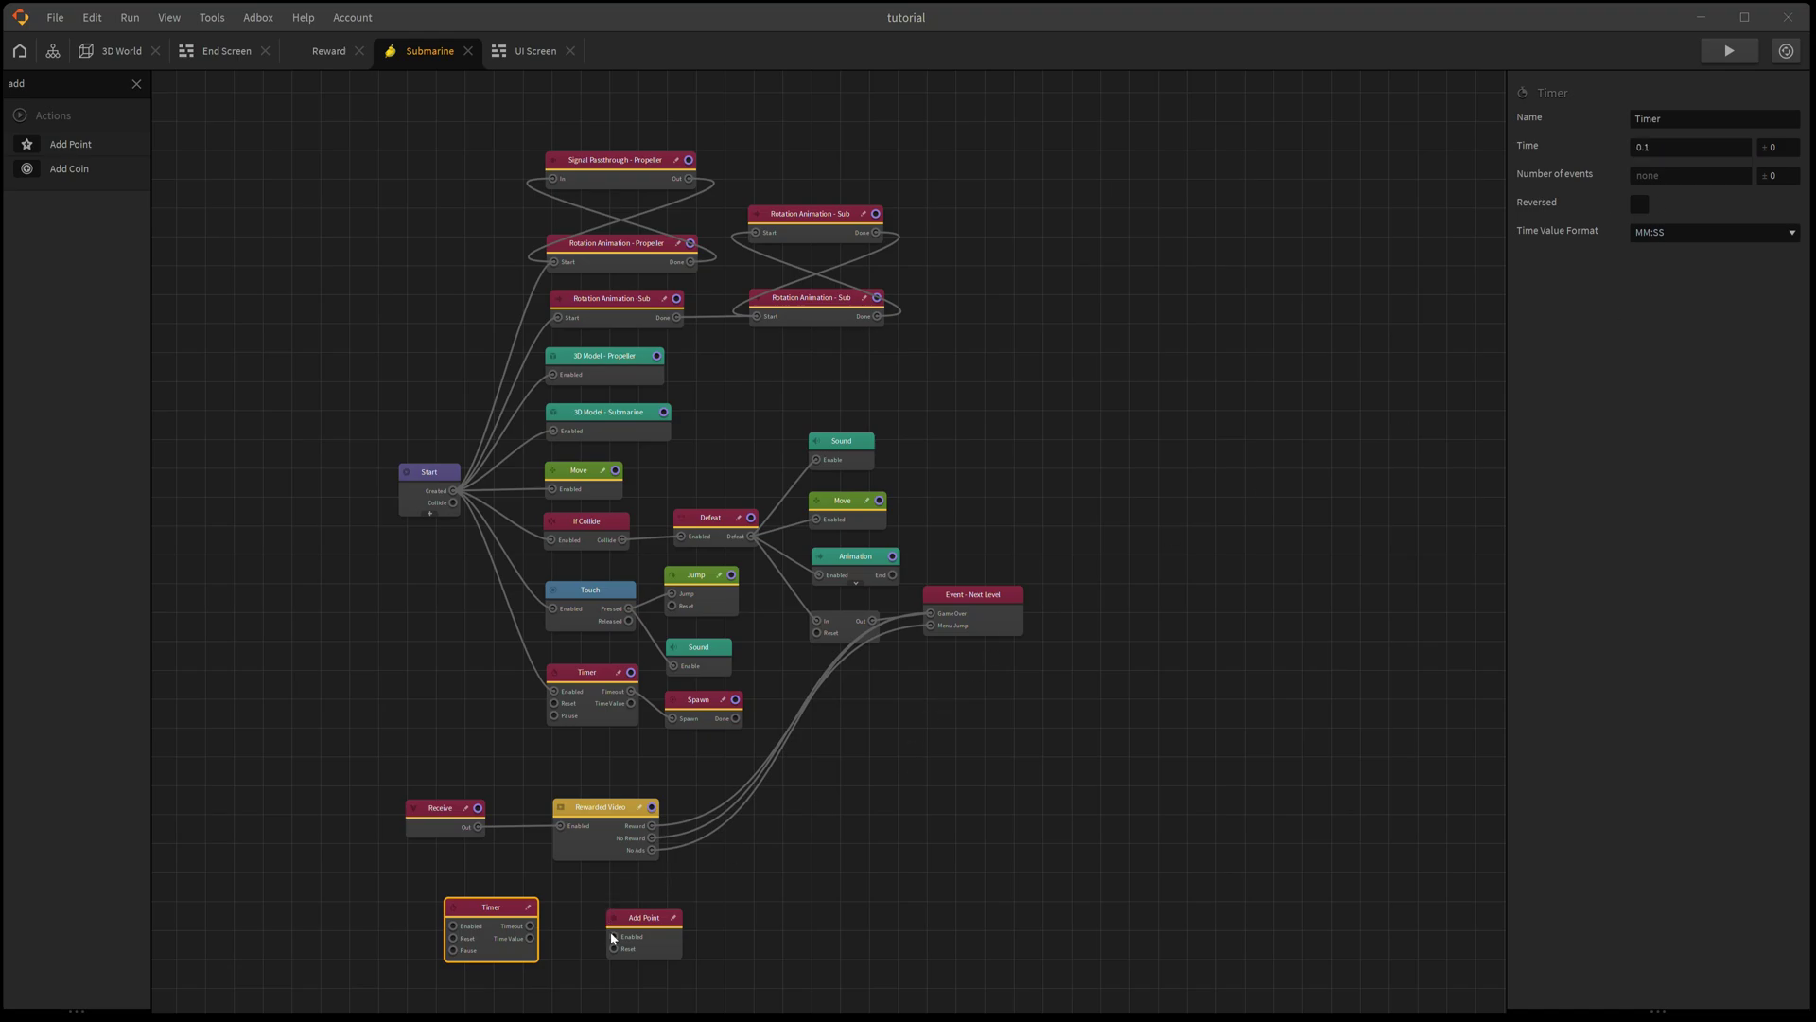
pyautogui.moveTo(613, 937); pyautogui.dragTo(455, 496)
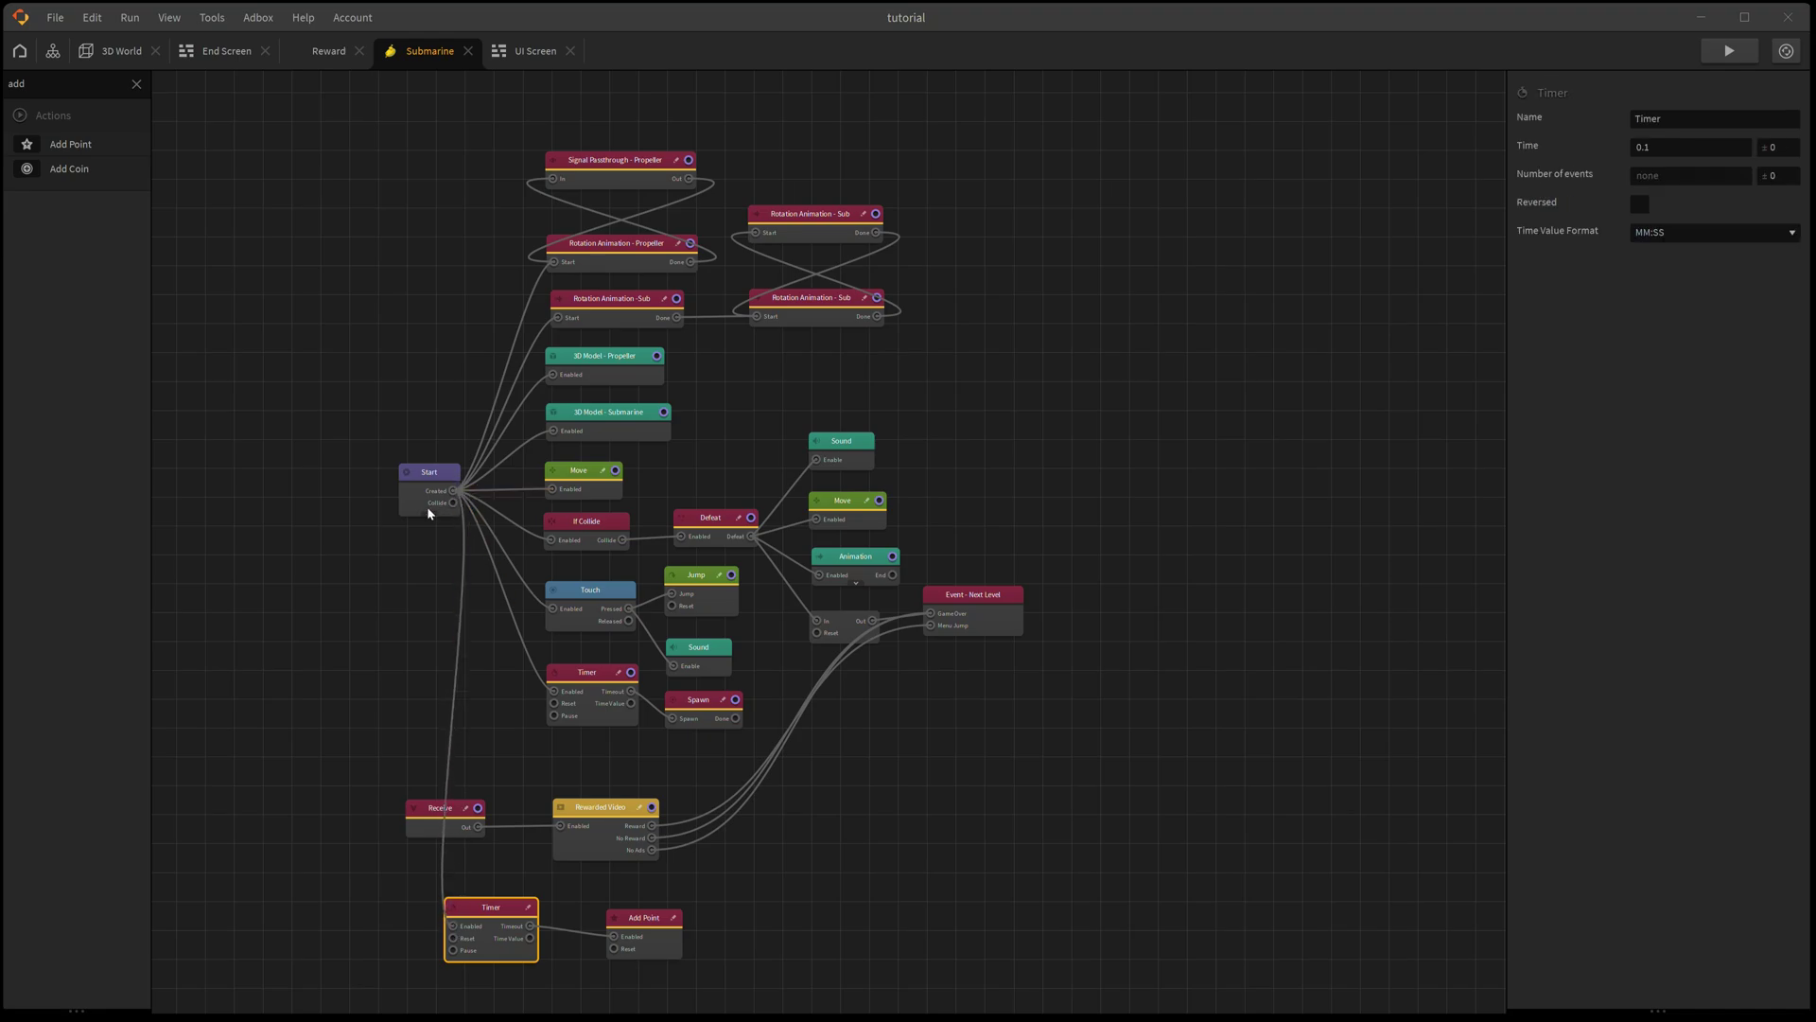
pyautogui.click(53, 50)
# Step: Duplicate the 3D World scene as 3D World 2 and give it a magenta background colour
pyautogui.click(639, 390)
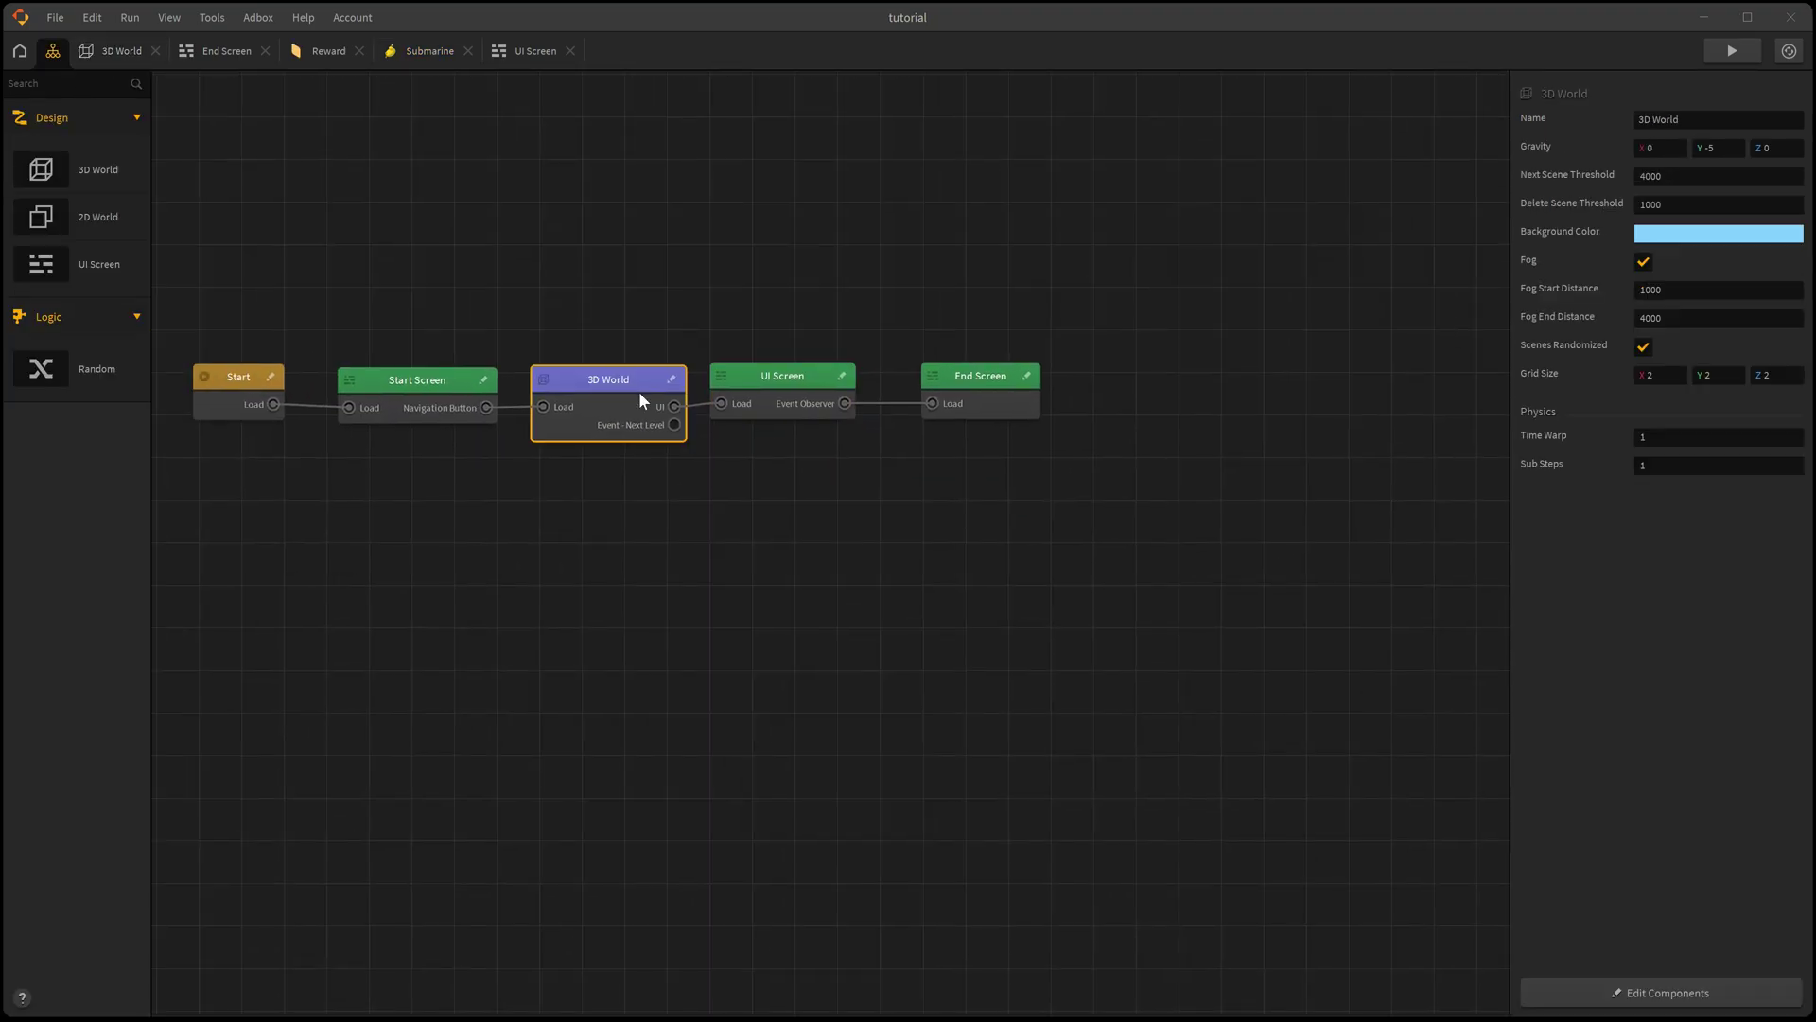
pyautogui.press('s')
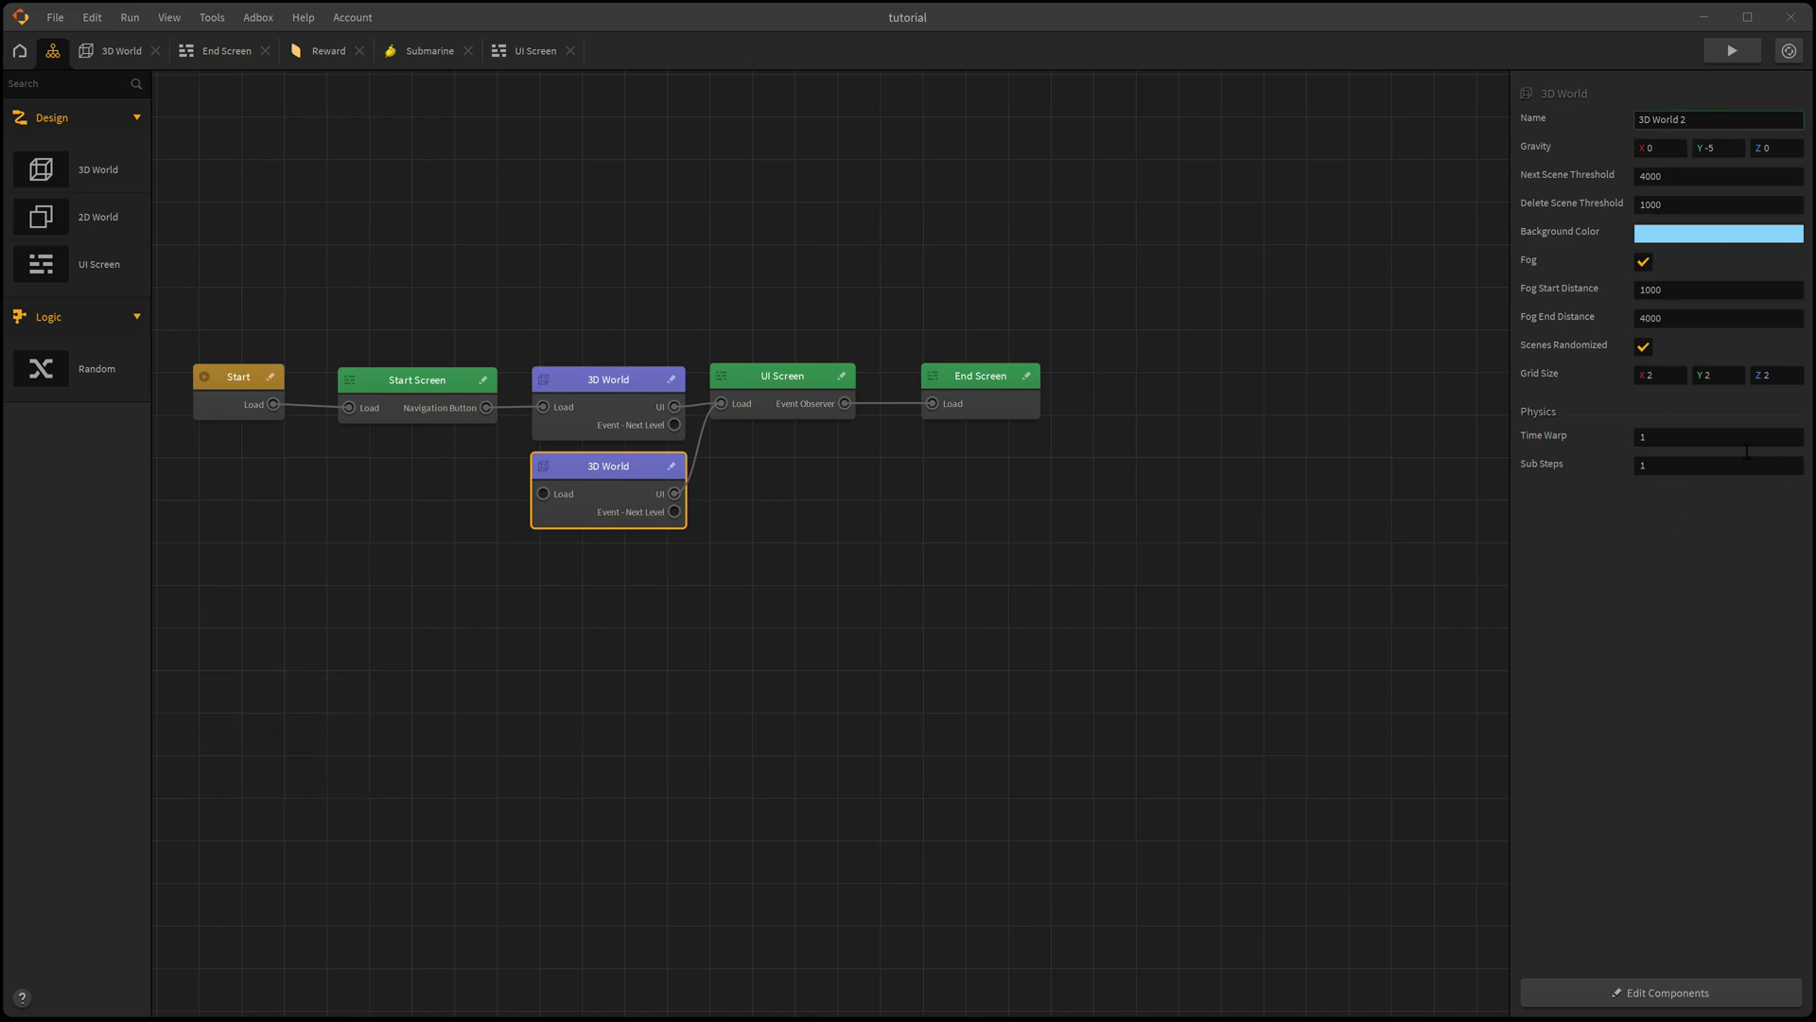
pyautogui.click(1695, 234)
pyautogui.moveTo(894, 419); pyautogui.dragTo(894, 397)
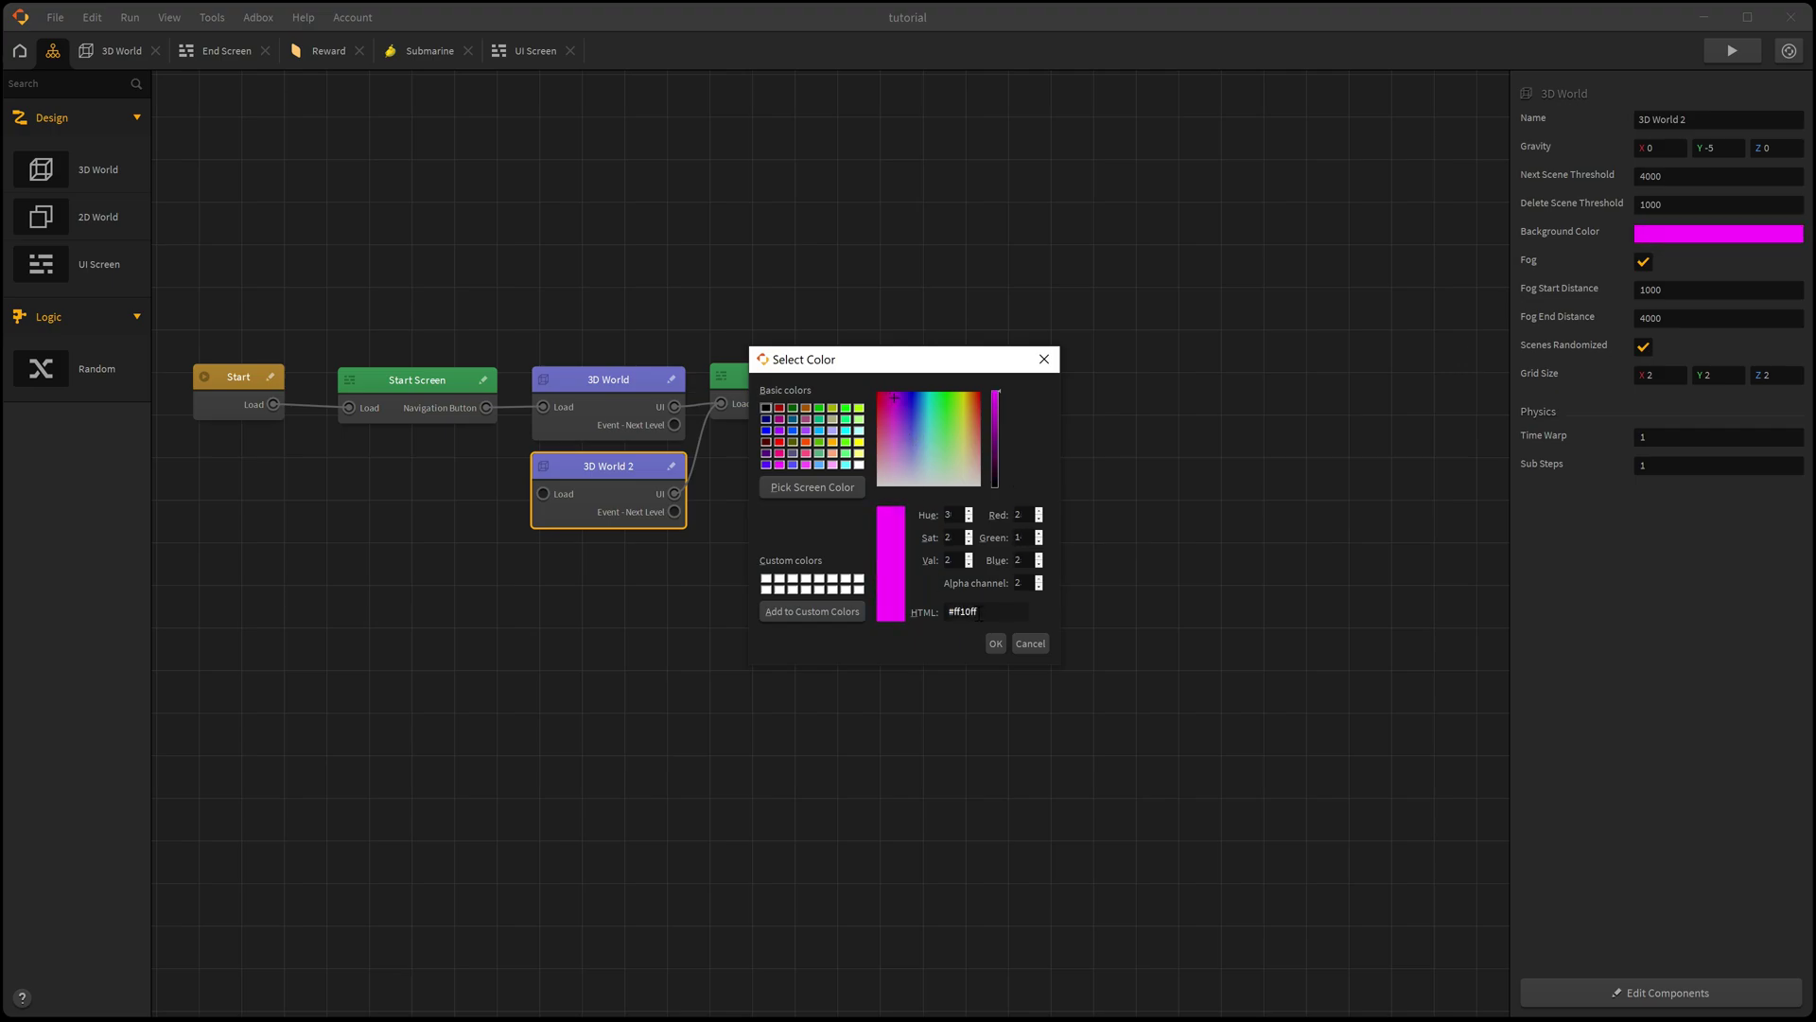
pyautogui.click(996, 643)
pyautogui.click(634, 591)
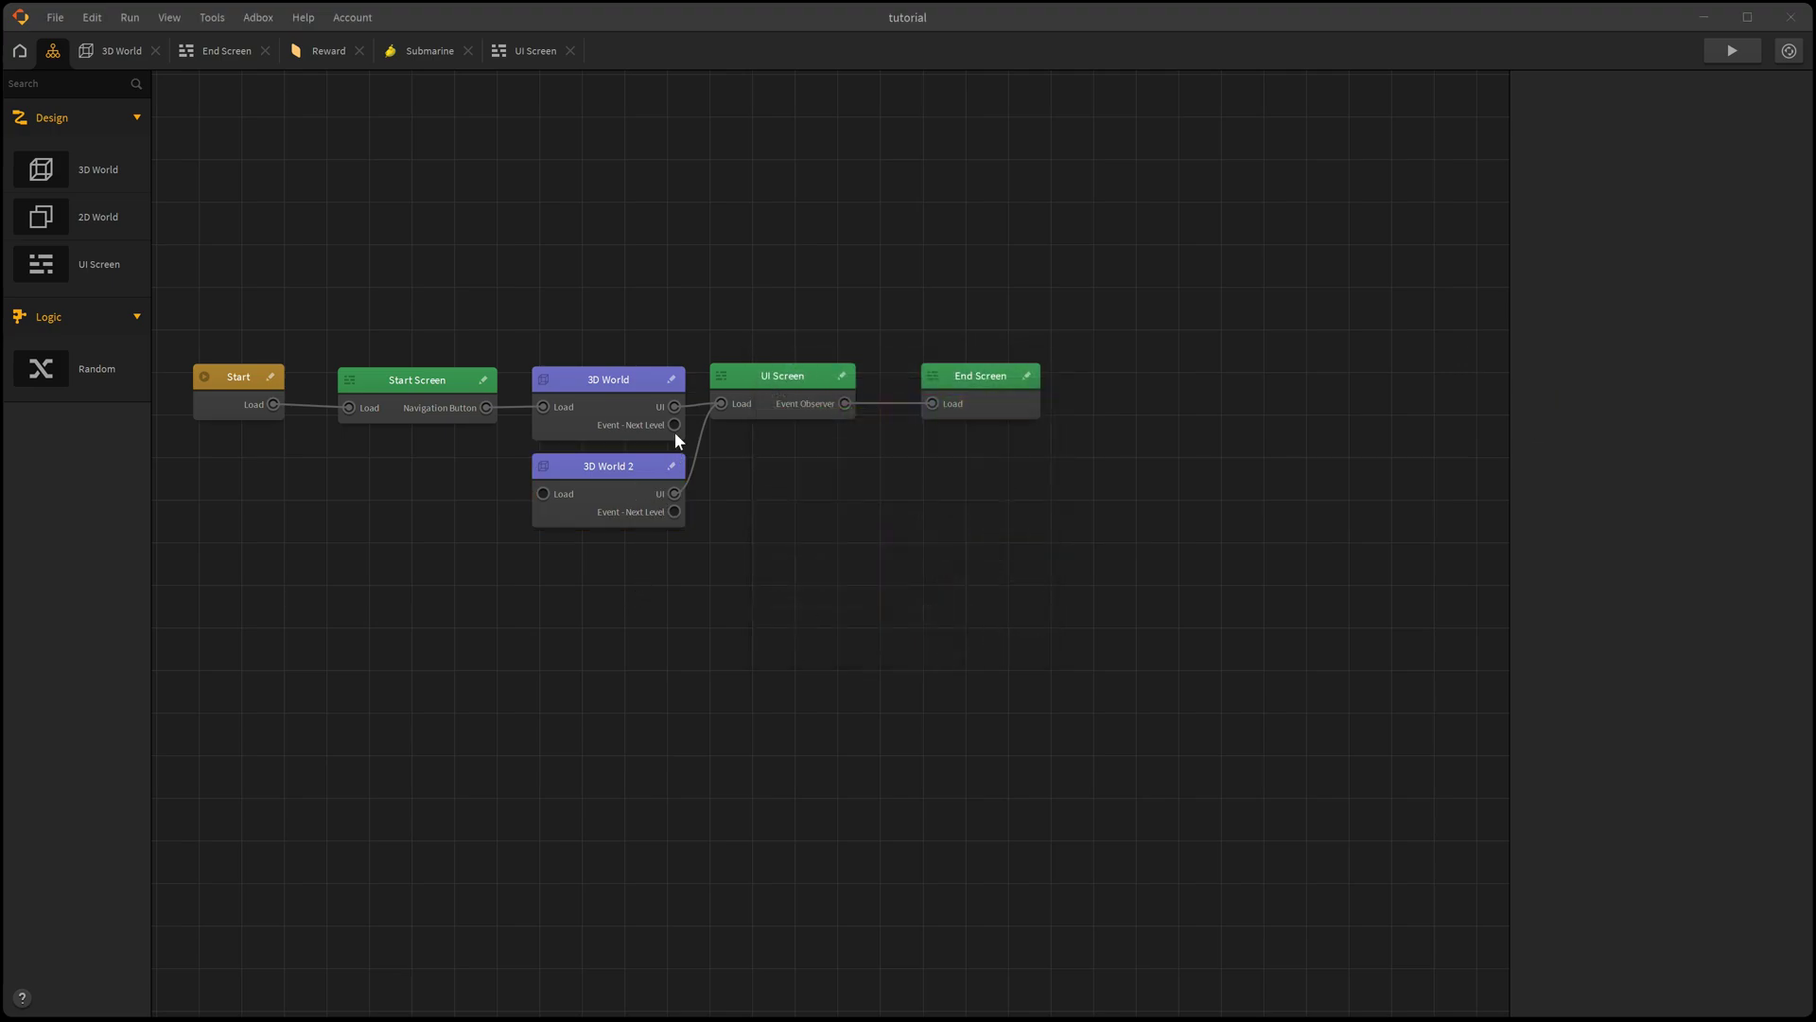
# Step: Connect 3D World's Event - Next Level output to 3D World 2's Load
pyautogui.moveTo(673, 424)
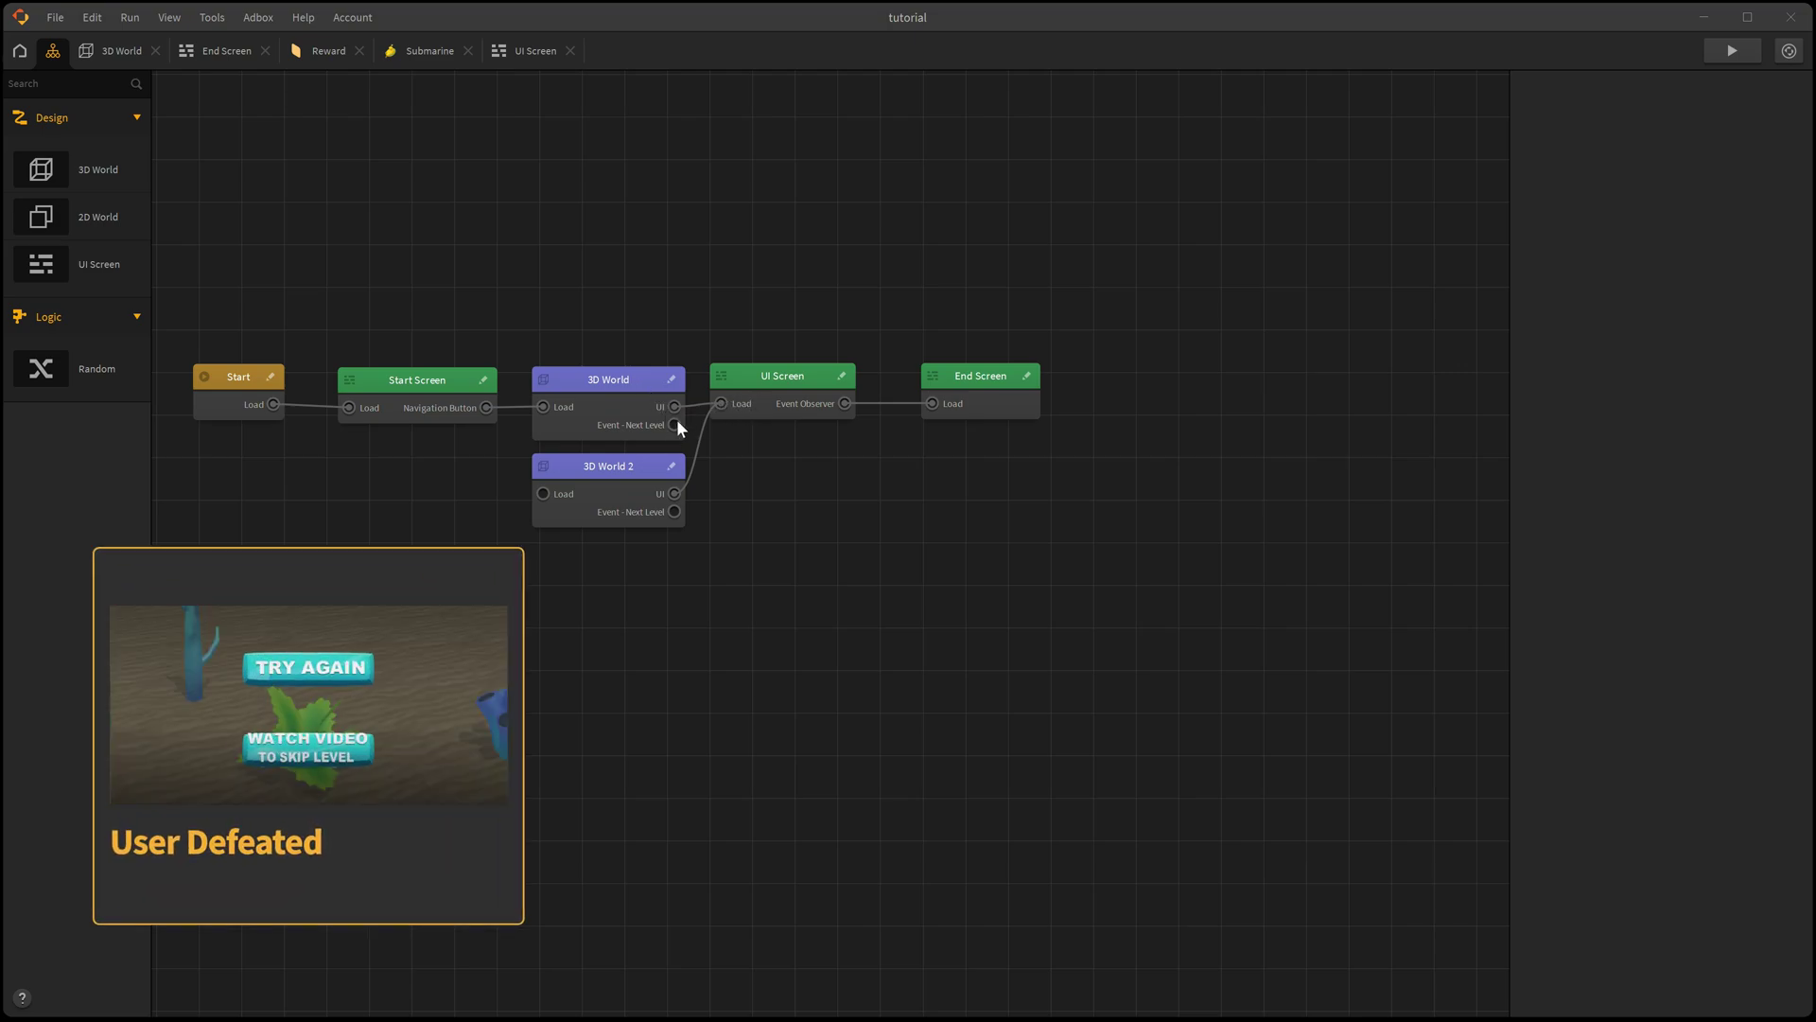
pyautogui.click(677, 418)
pyautogui.moveTo(677, 421); pyautogui.dragTo(543, 492)
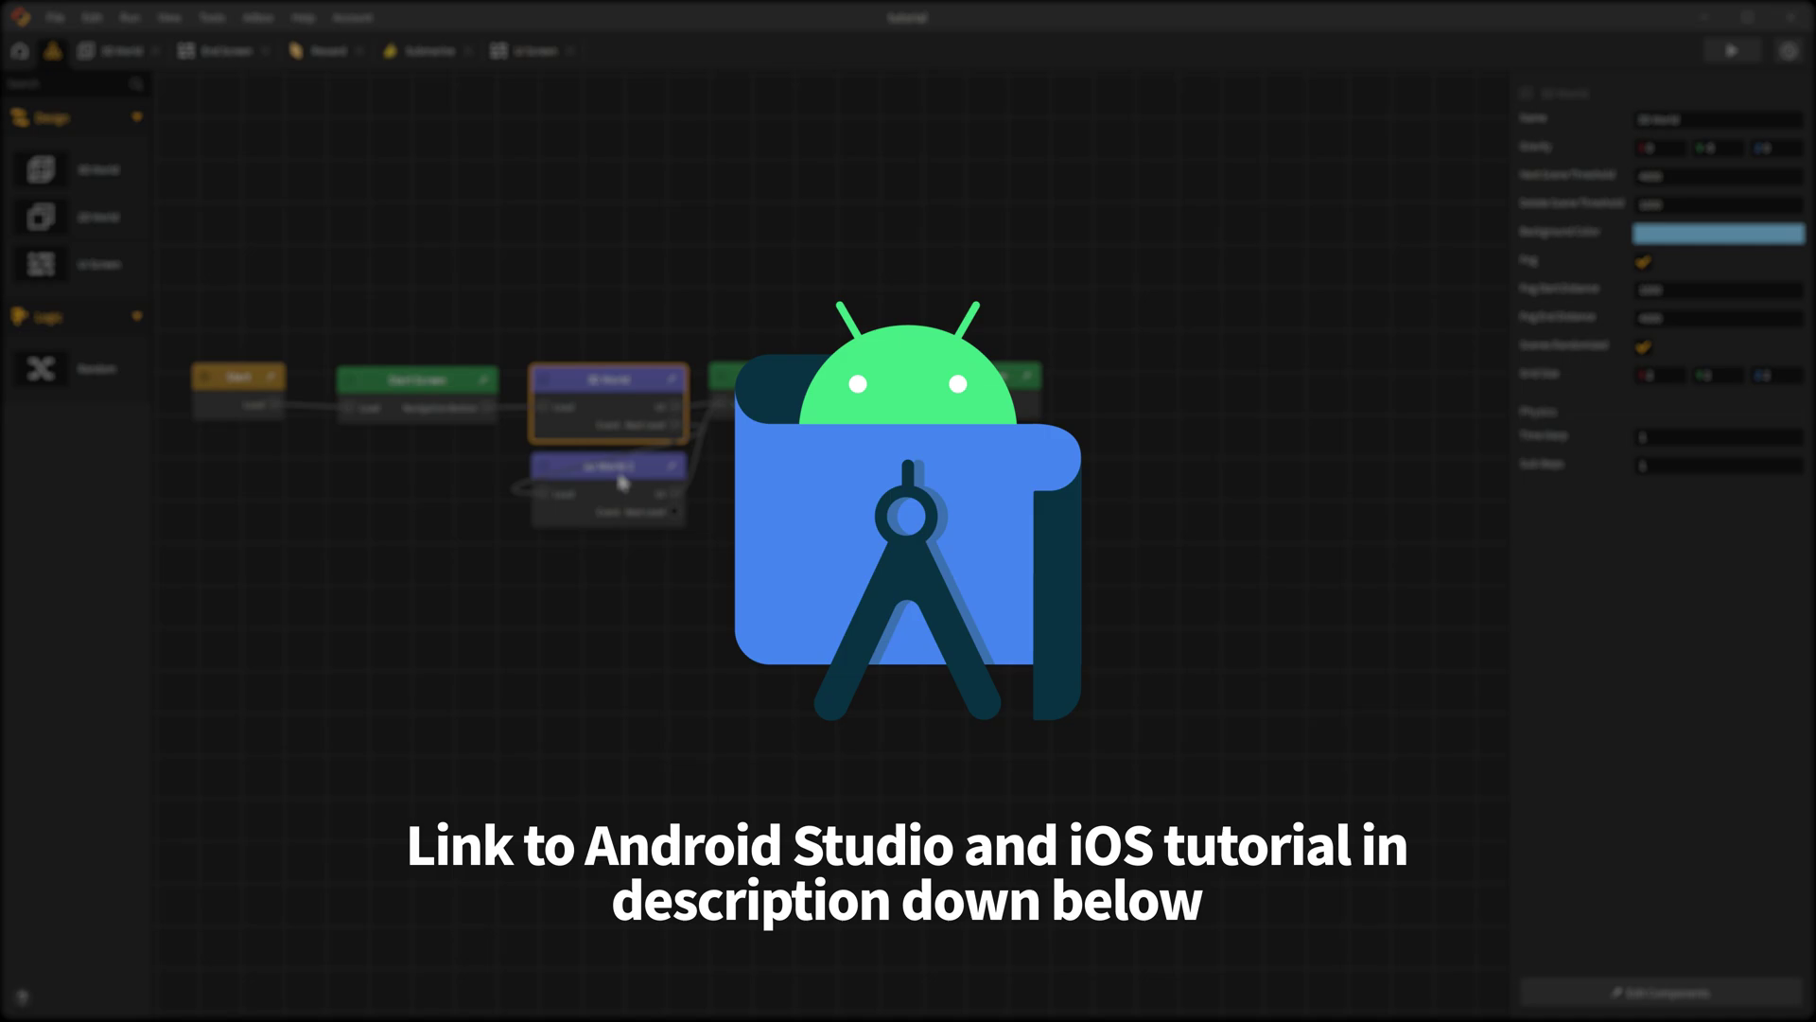
# Step: Export the game as an Android project through File > Export > Android
pyautogui.click(55, 17)
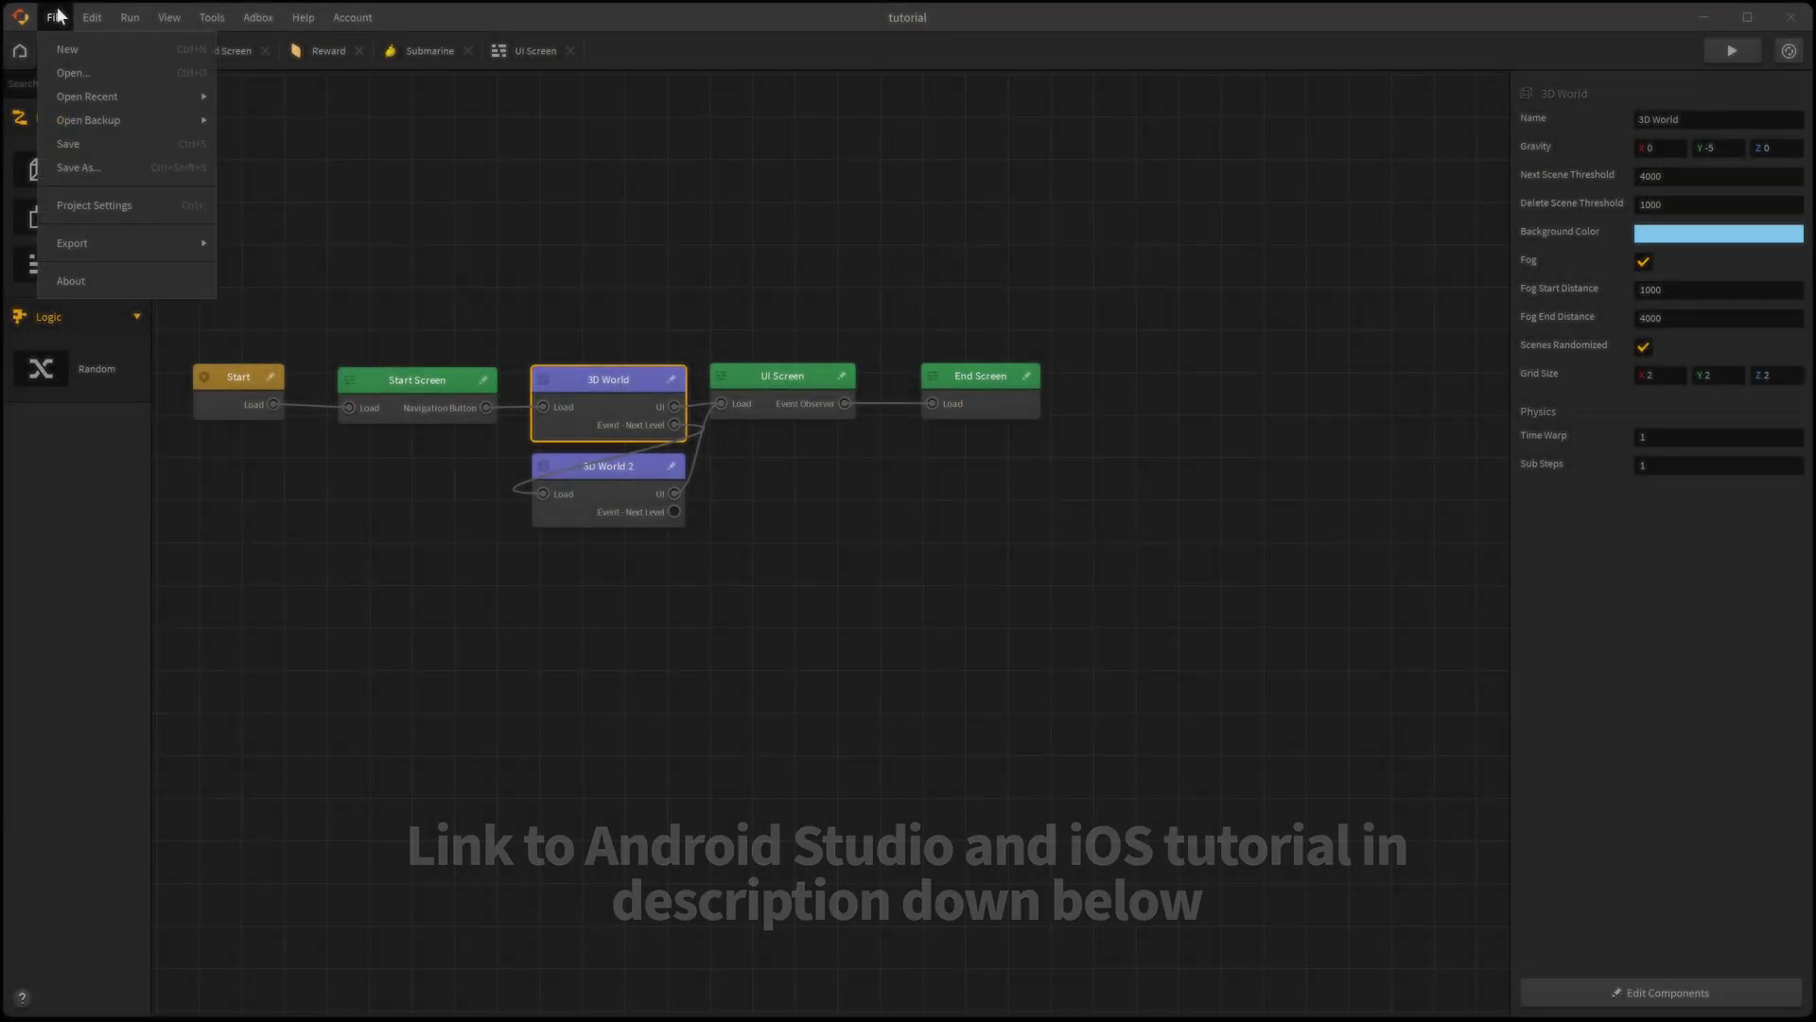
pyautogui.moveTo(88, 241)
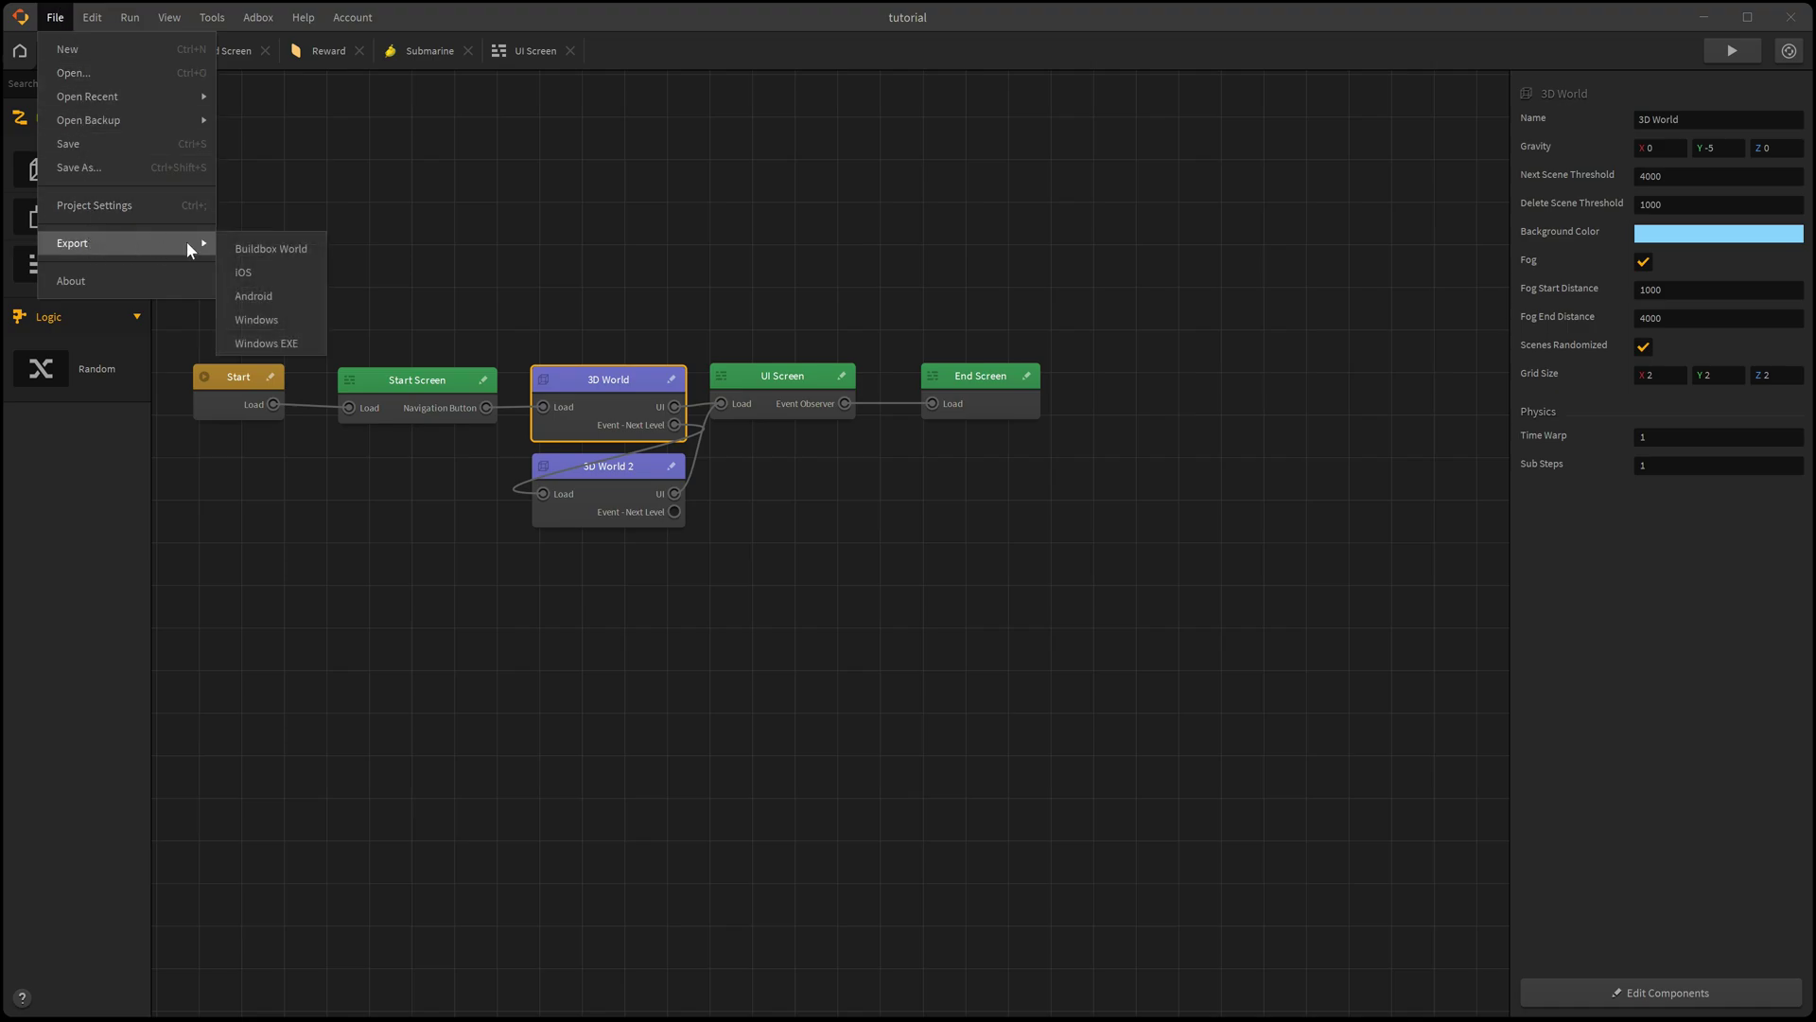
pyautogui.click(252, 293)
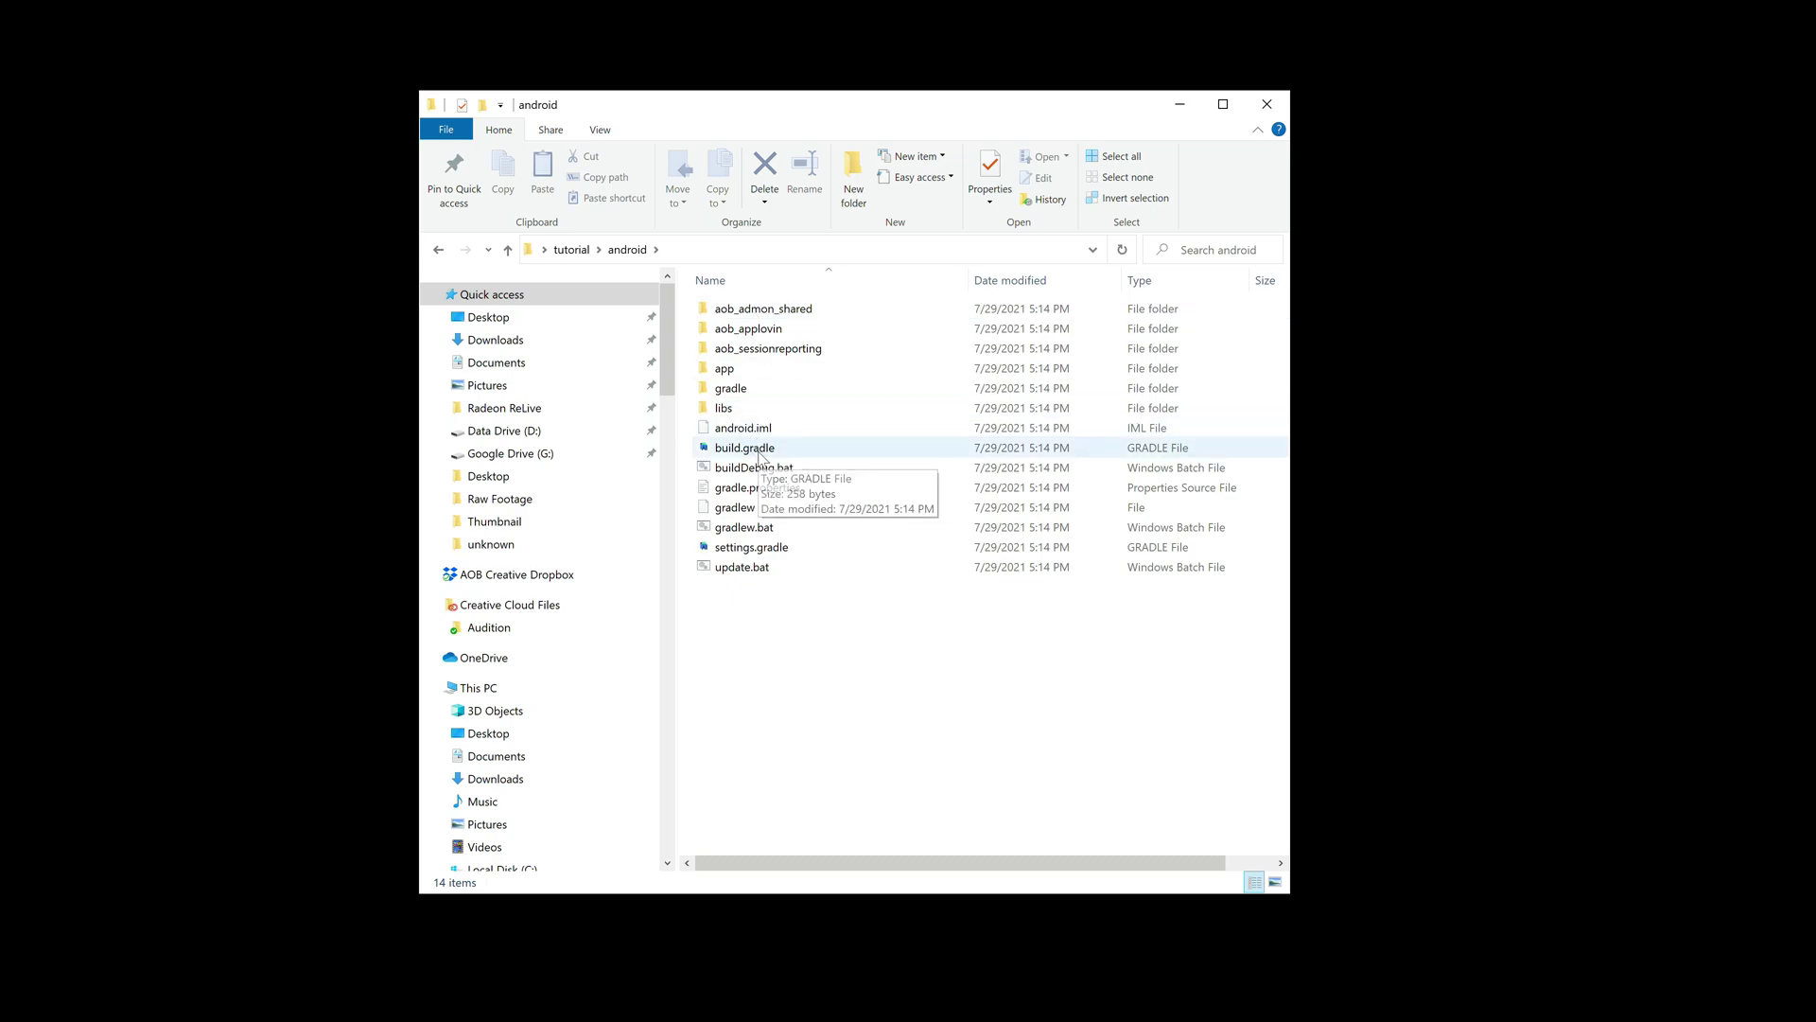
# Step: Open the exported tutorial\android build.gradle in Android Studio
pyautogui.doubleClick(817, 456)
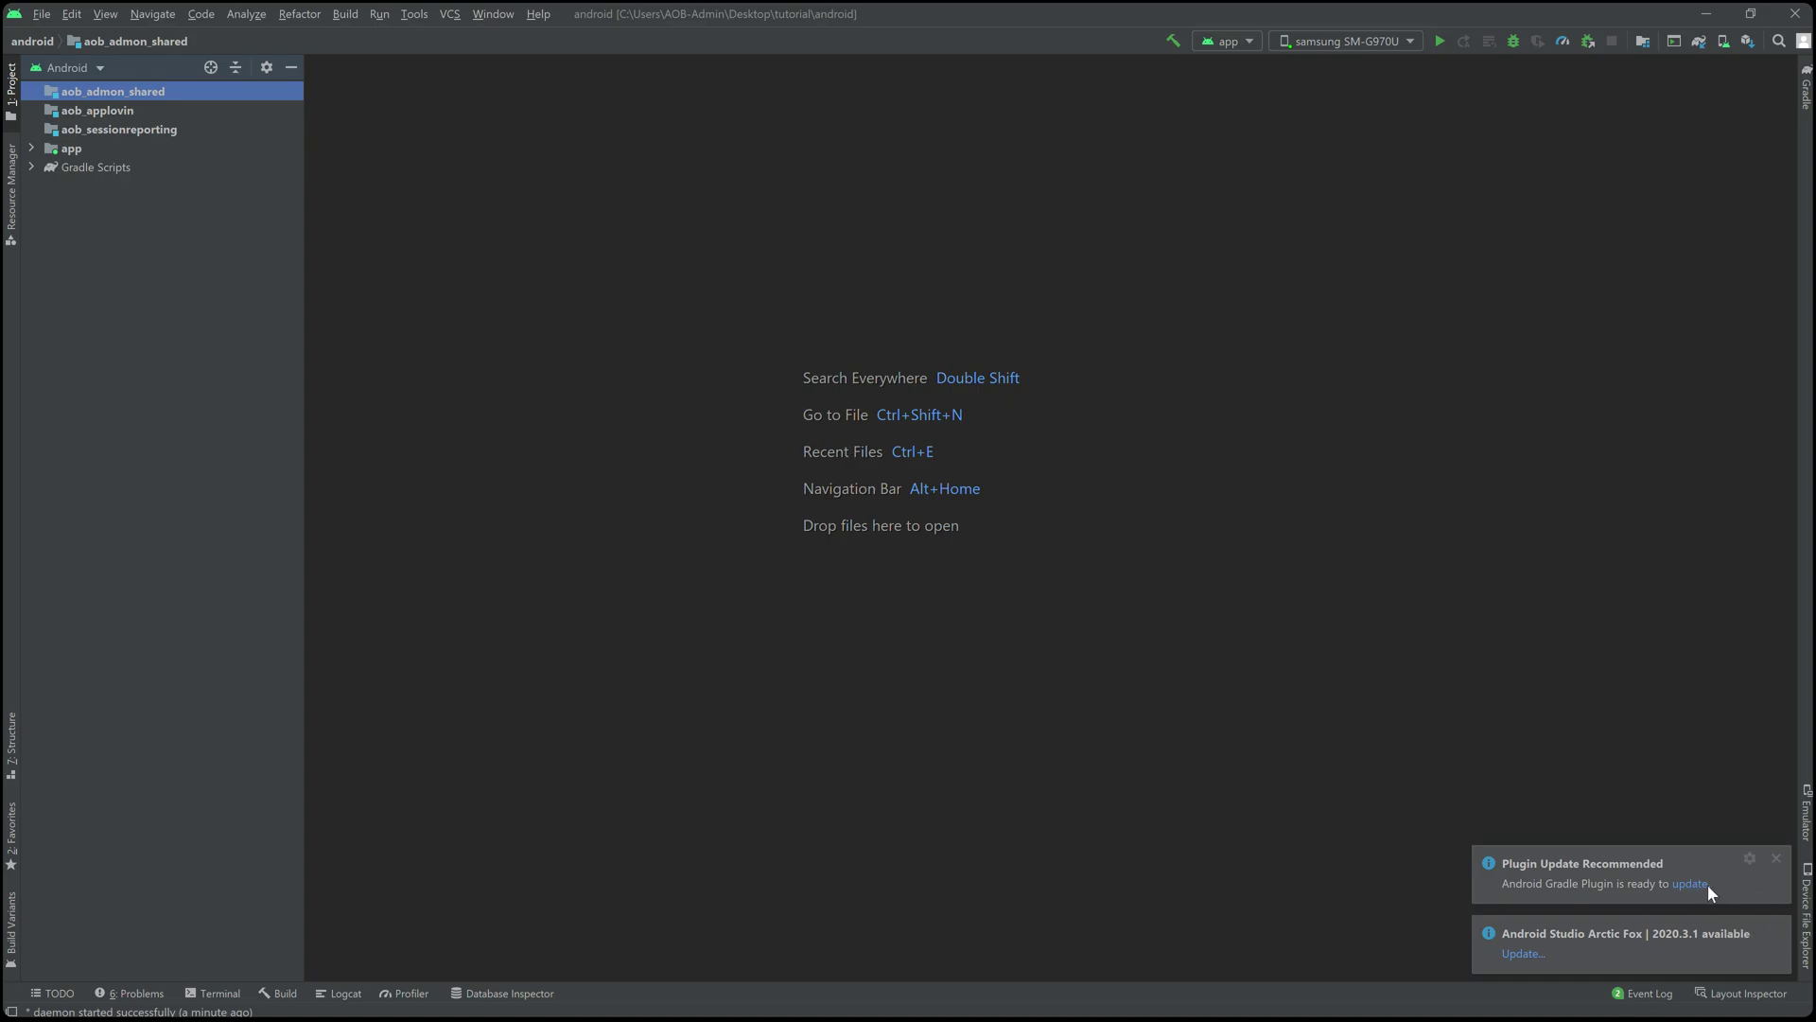
# Step: Upgrade the Android Gradle Plugin and run the app on the connected Samsung phone
pyautogui.click(1703, 884)
pyautogui.click(723, 590)
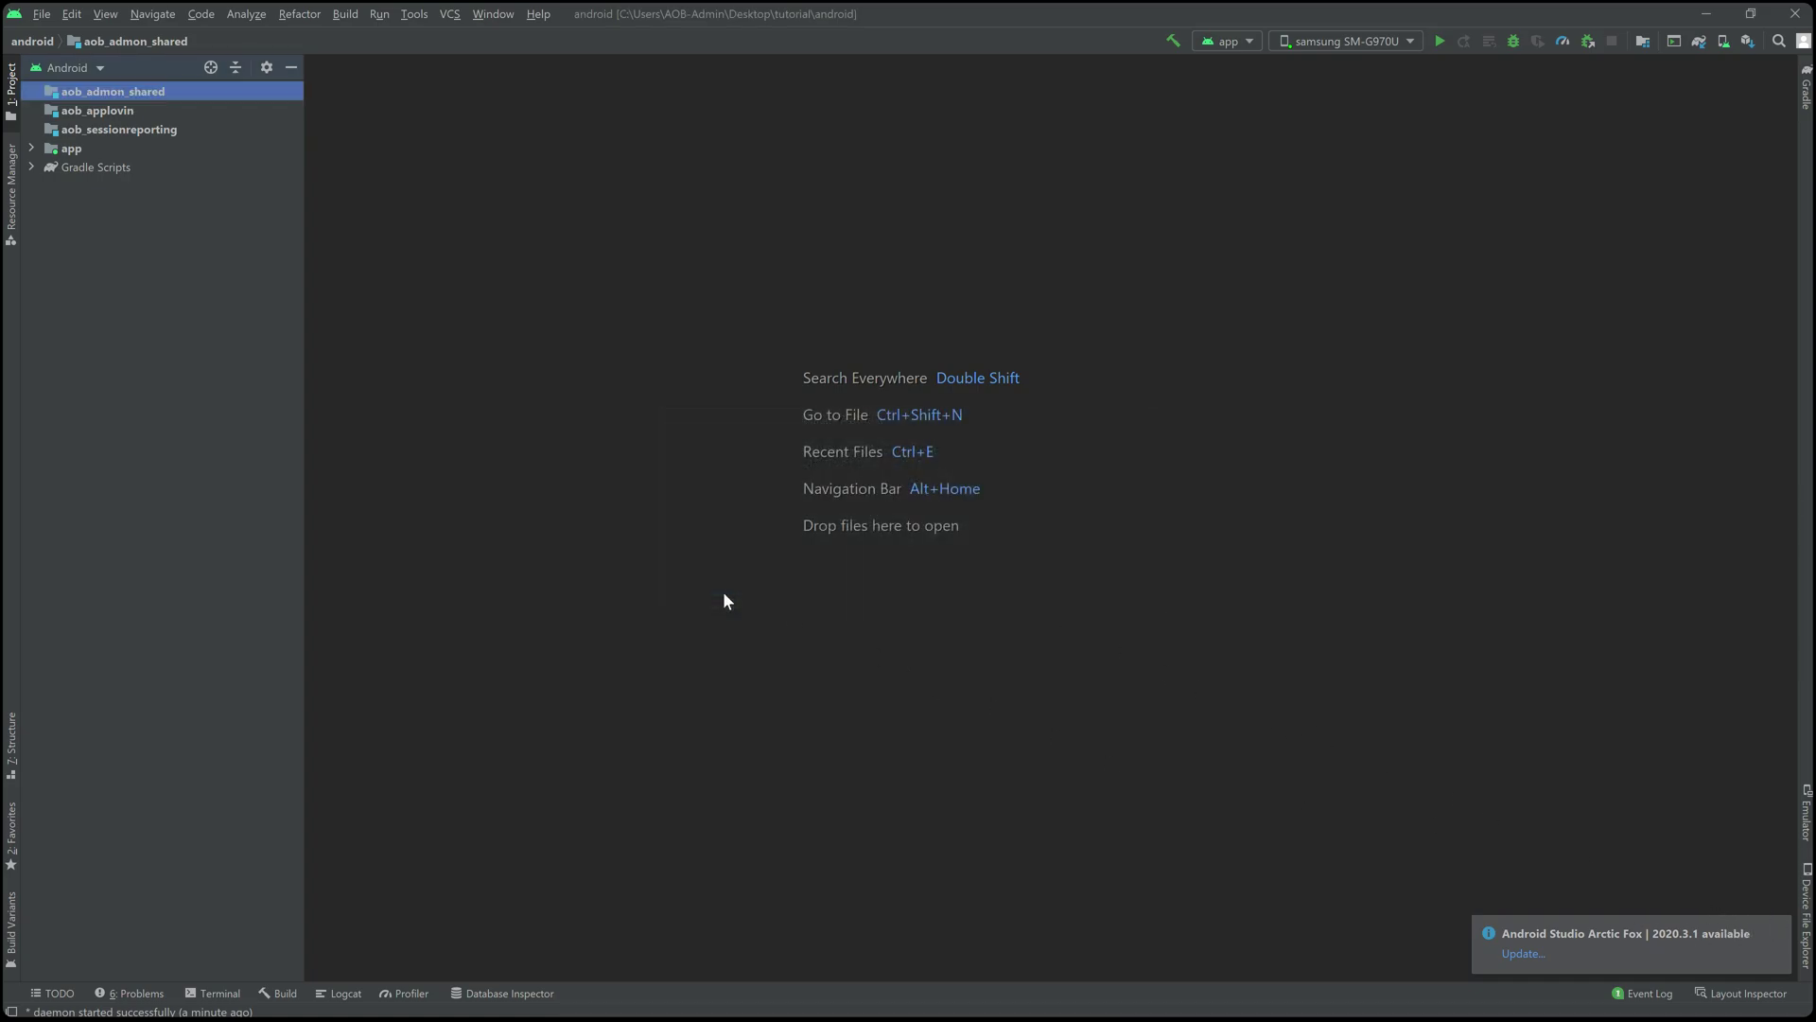
pyautogui.click(939, 604)
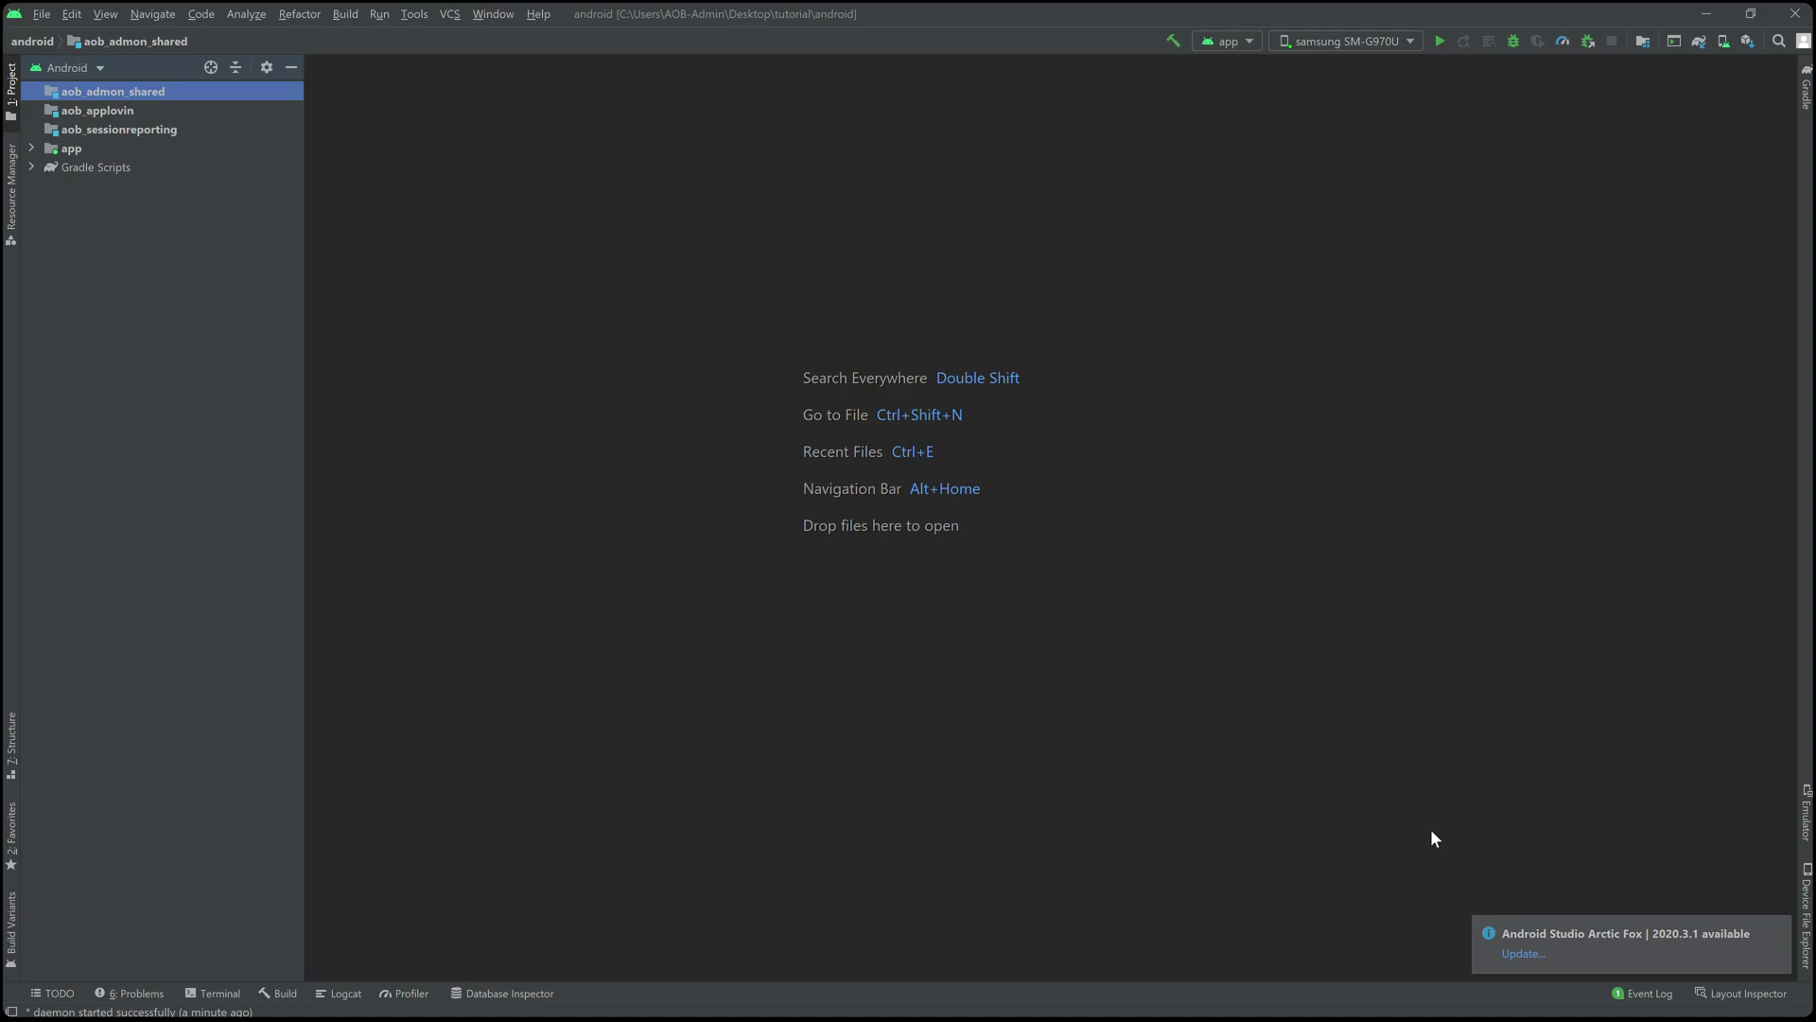
pyautogui.click(1524, 954)
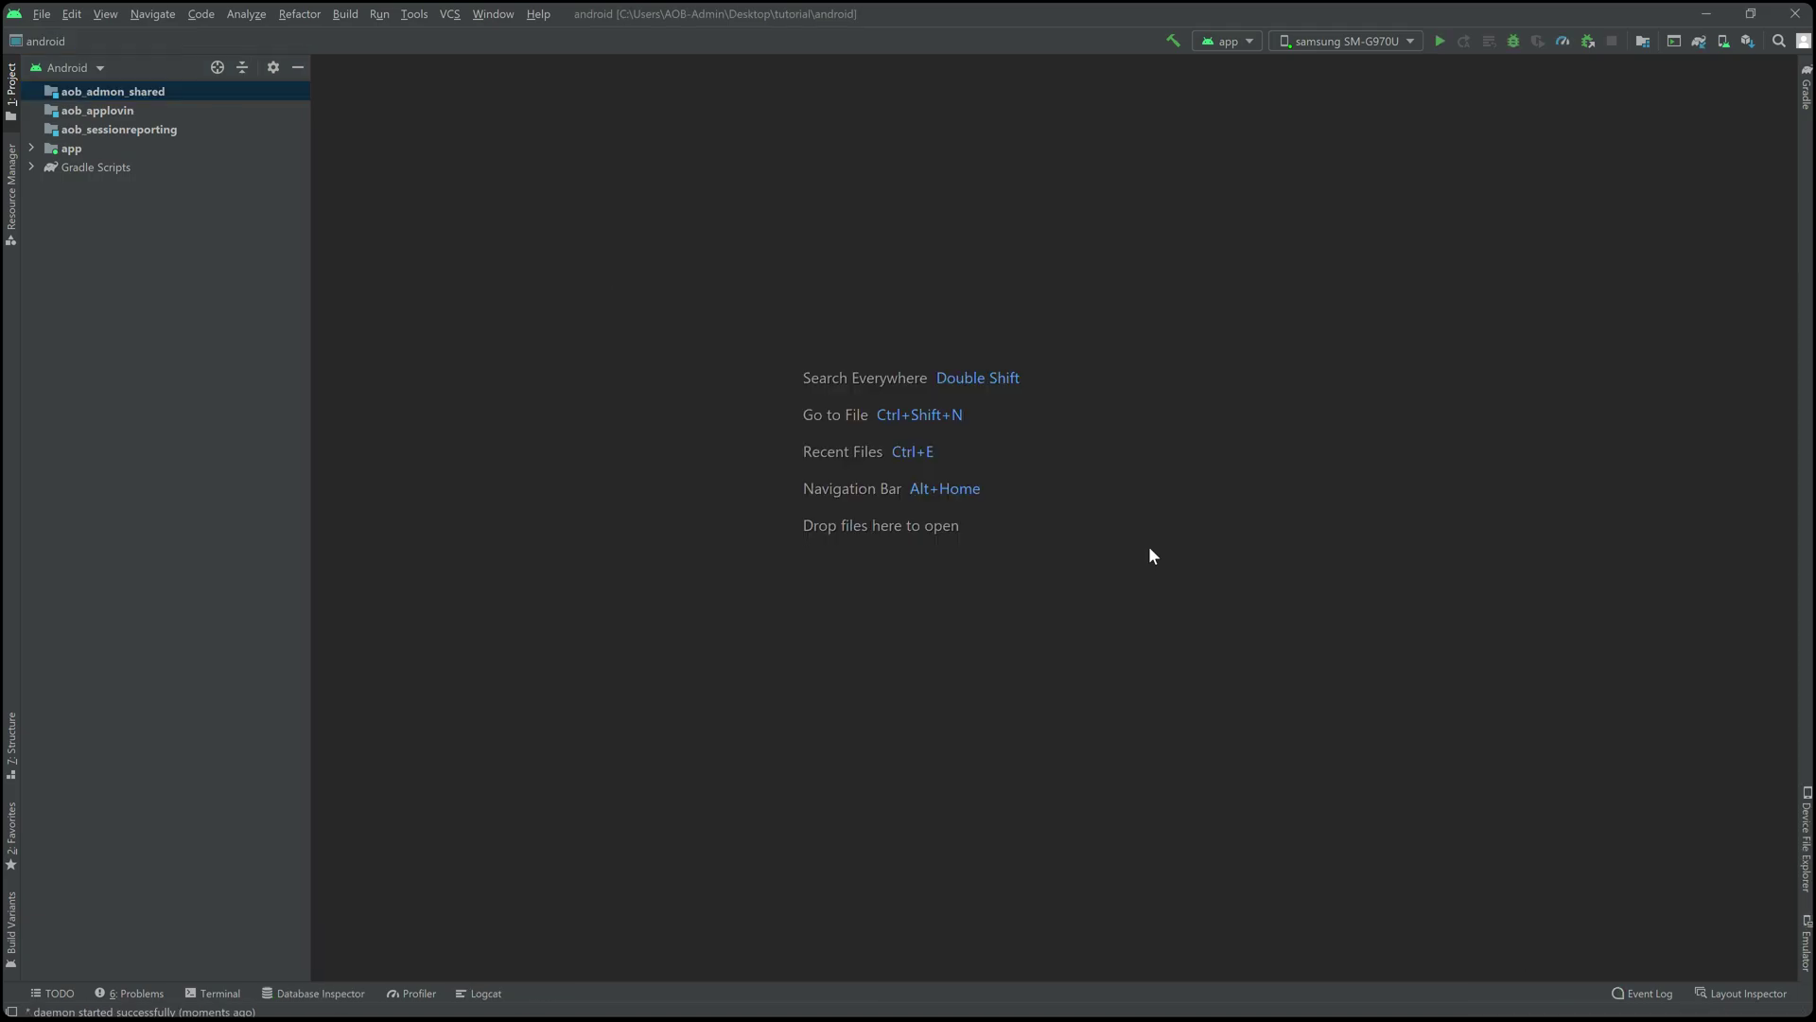
pyautogui.click(1438, 40)
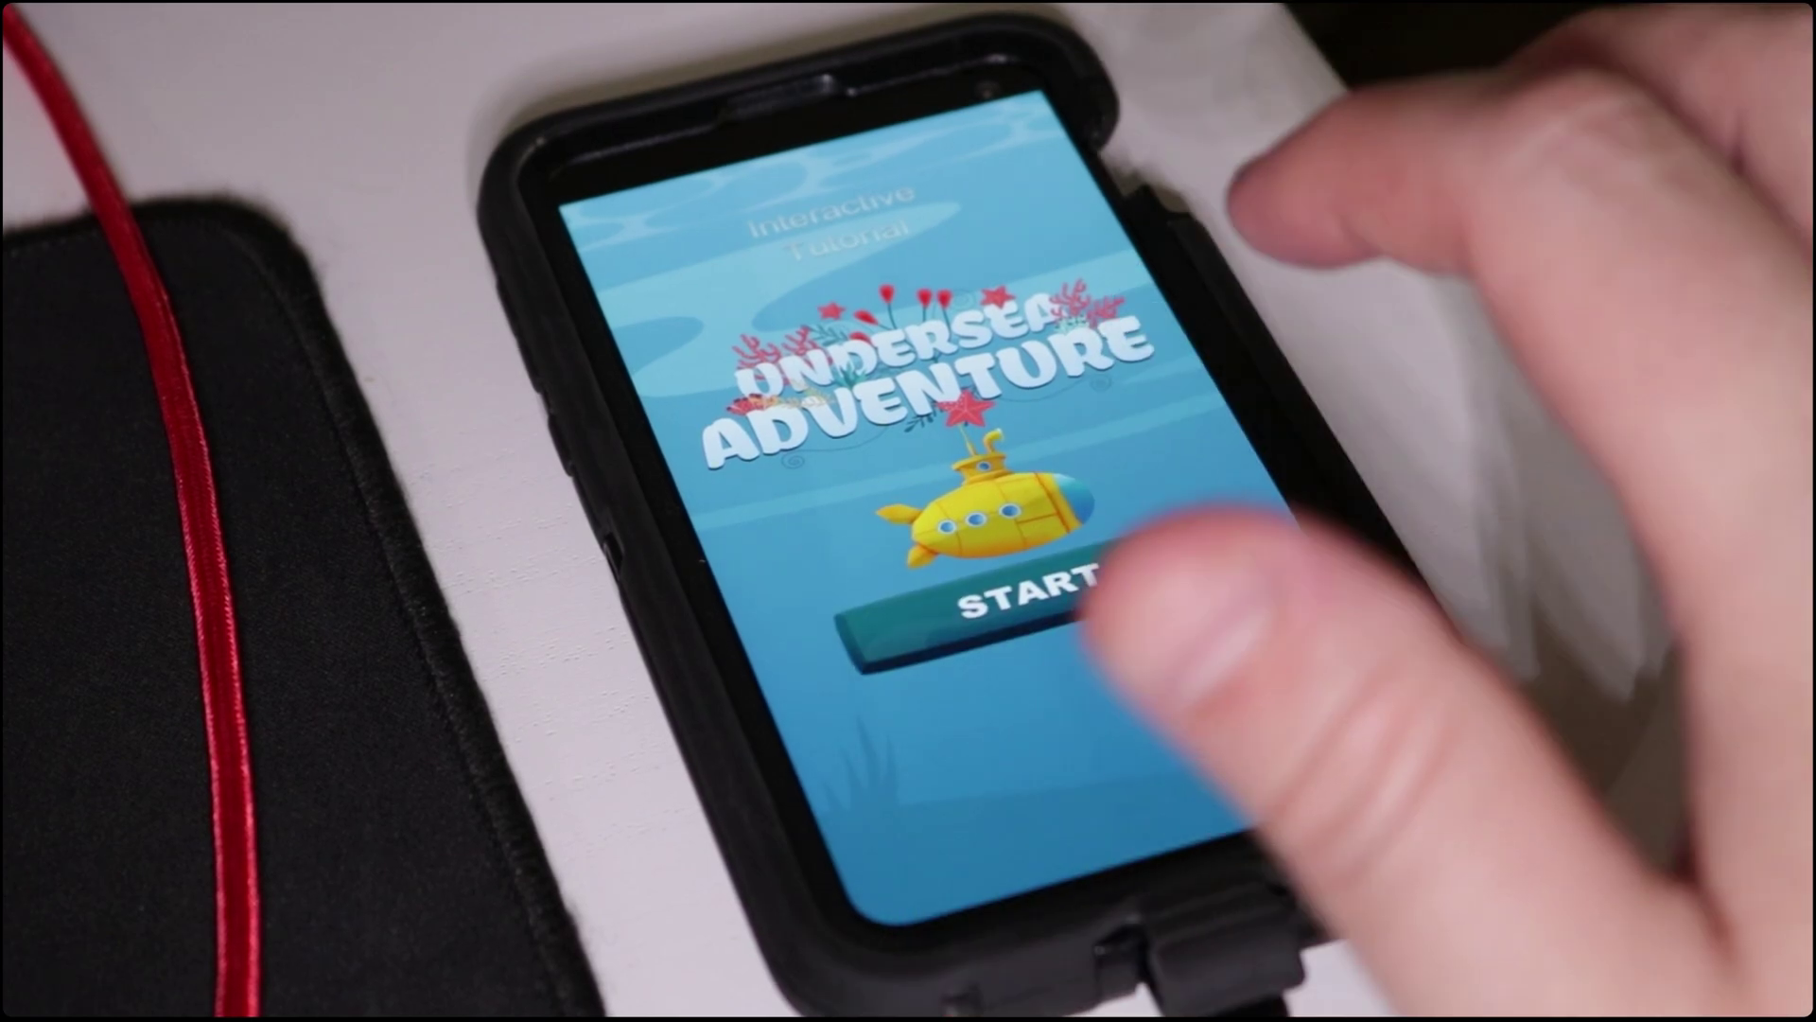
# Step: Play until game over, watch the rewarded test ad to skip, and continue in the magenta level
pyautogui.click(1029, 594)
pyautogui.click(1173, 548)
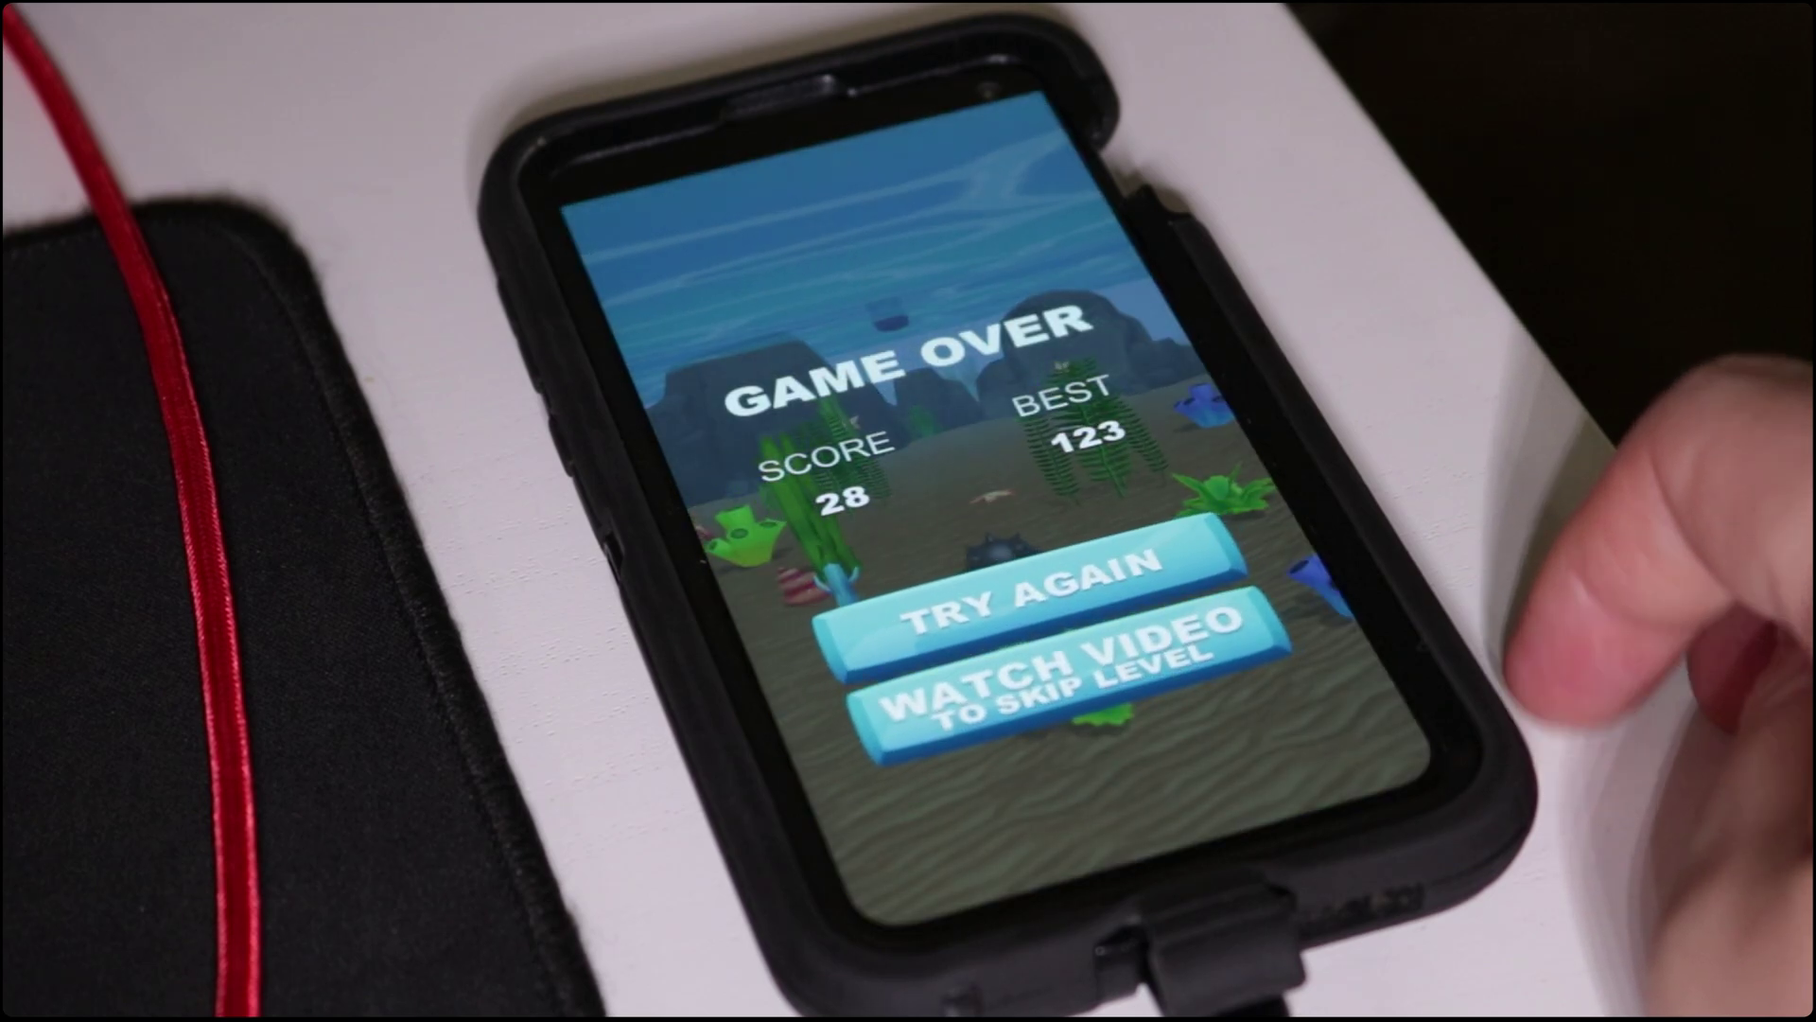
pyautogui.click(1202, 635)
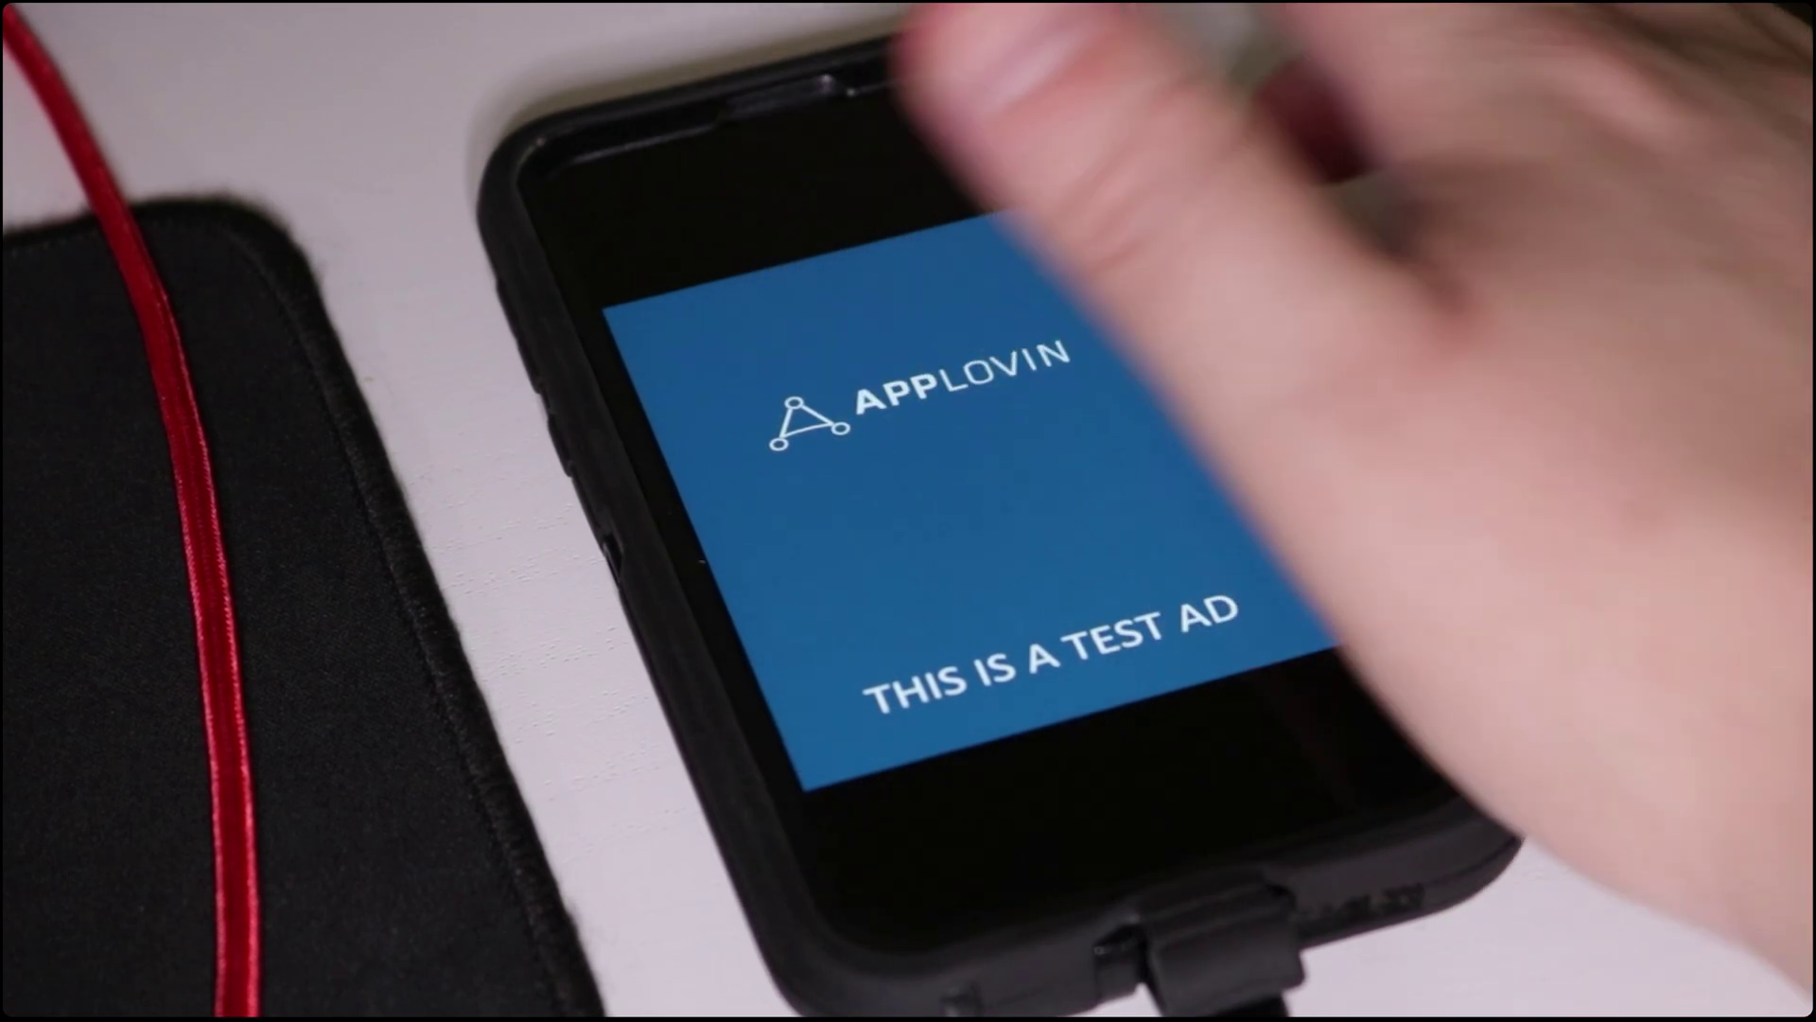
pyautogui.click(1087, 203)
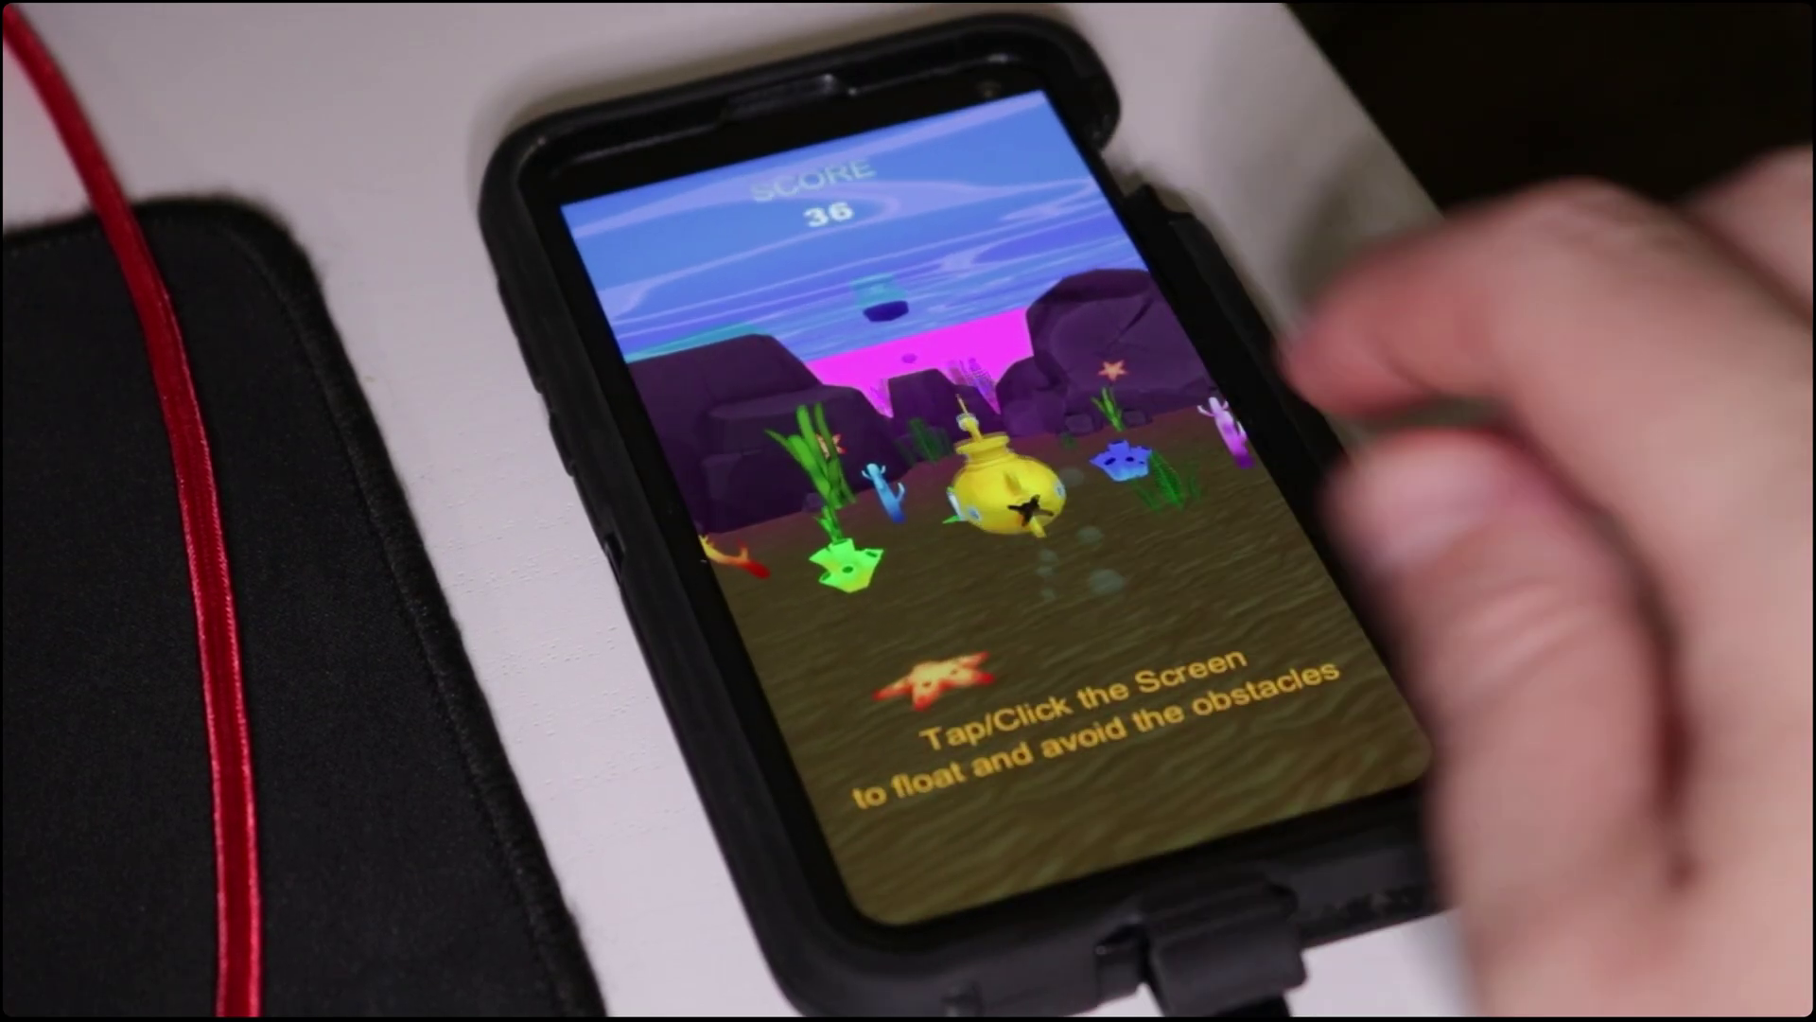
pyautogui.click(1263, 553)
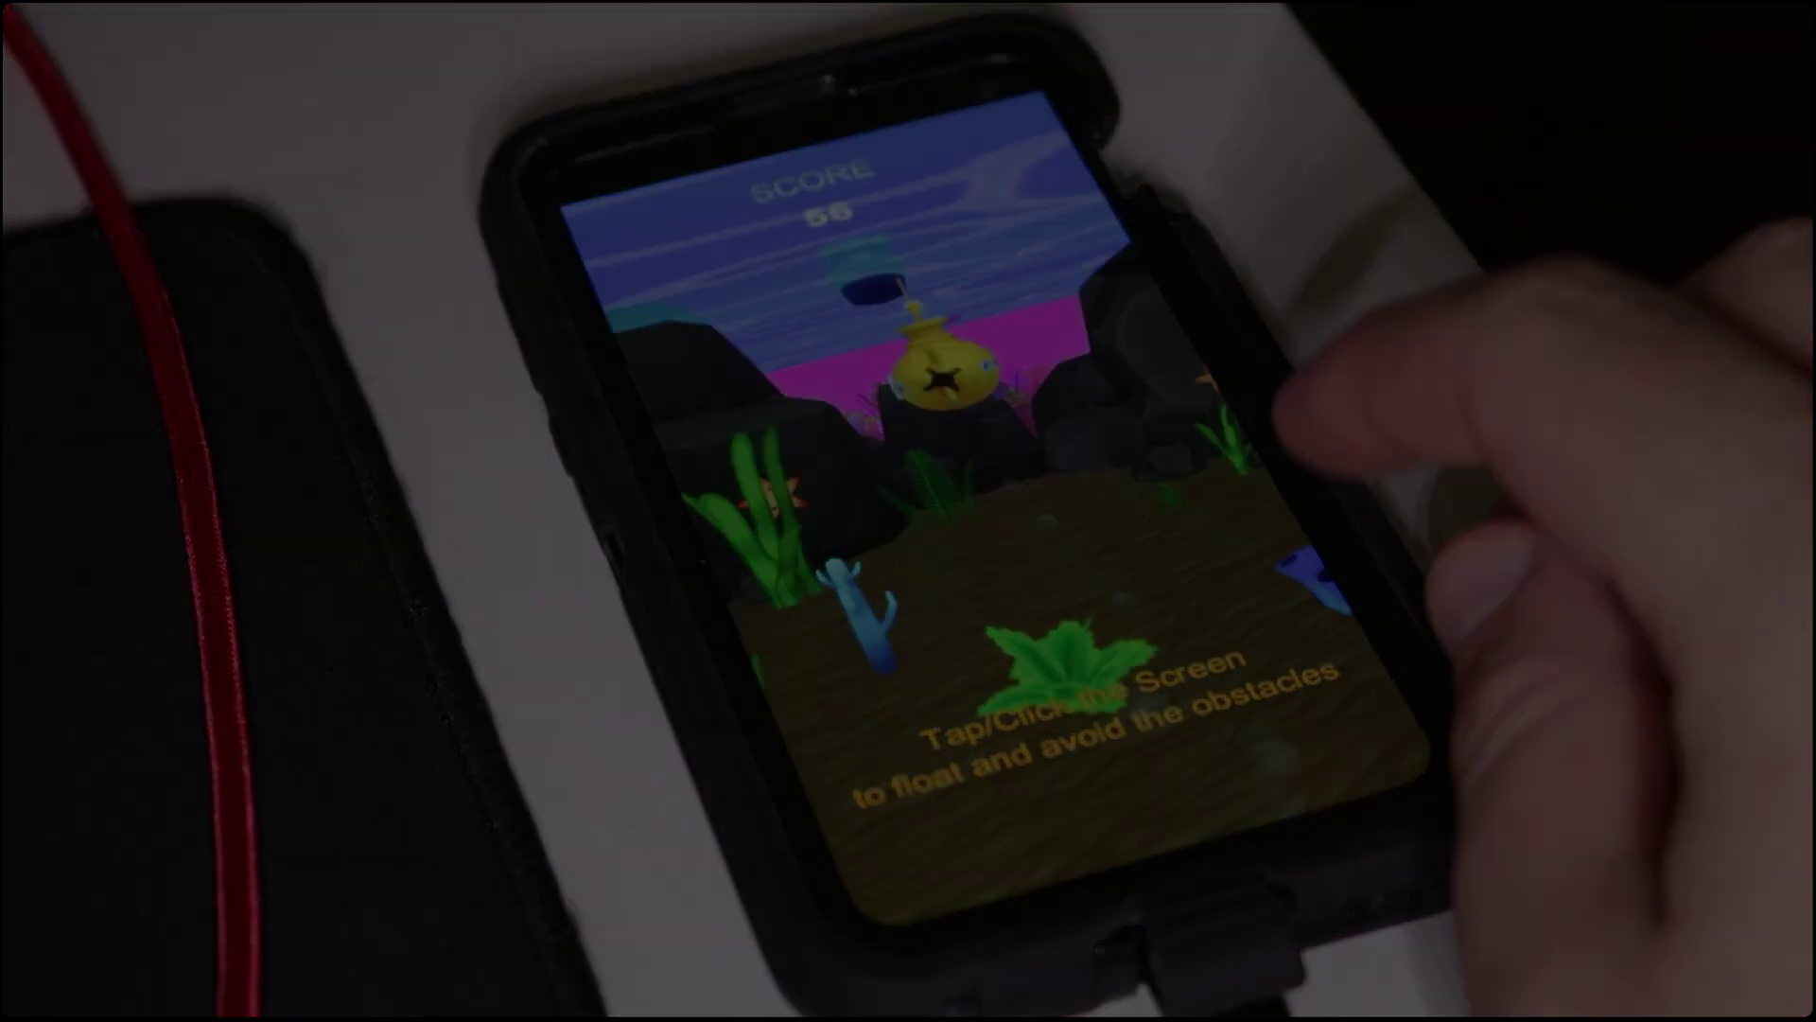